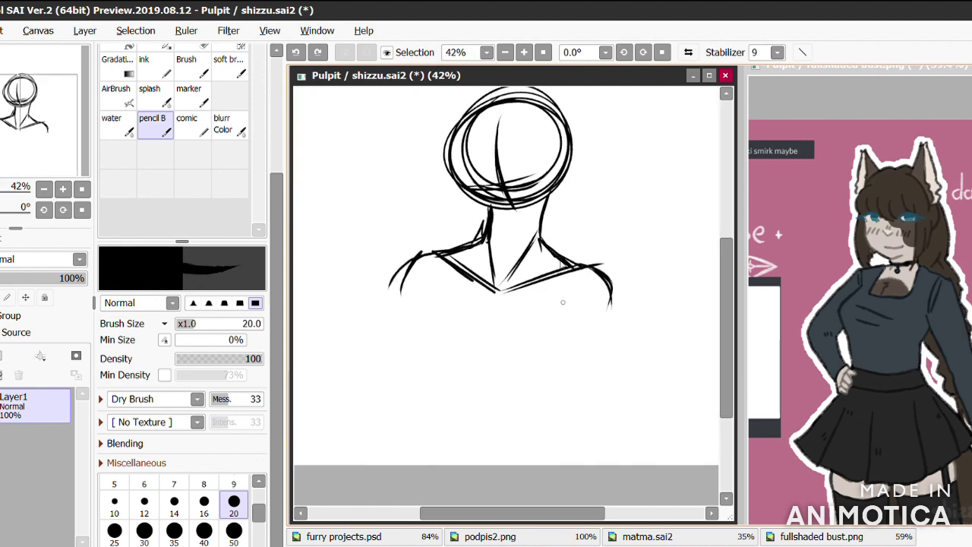
{"action": "left_click_drag", "start_coordinate": [437, 308], "coordinate": [453, 408]}
{"action": "key", "text": "ctrl+z"}
{"action": "key", "text": "ctrl+z"}
{"action": "key", "text": "ctrl+z"}
{"action": "key", "text": "ctrl+z"}
{"action": "key", "text": "ctrl+z"}
Step: Sketch the lower edge of the bust as a wide V running from shoulder to shoulder
{"action": "left_click_drag", "start_coordinate": [398, 301], "coordinate": [483, 364]}
{"action": "left_click_drag", "start_coordinate": [606, 319], "coordinate": [487, 365]}
{"action": "left_click_drag", "start_coordinate": [607, 323], "coordinate": [450, 347]}
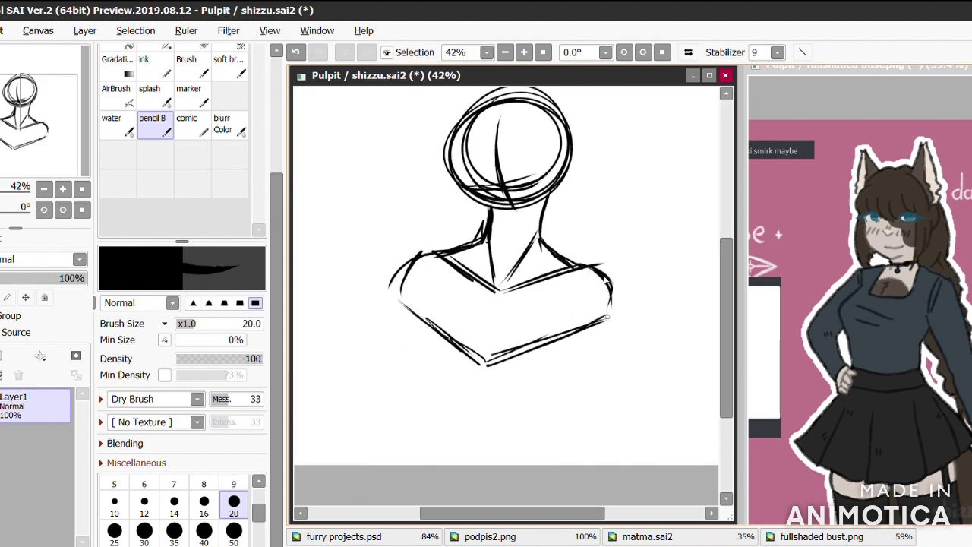
Step: Lower Layer1's opacity to 37% and sketch the cheek and jaw around the head circle
{"action": "left_click", "coordinate": [20, 278]}
{"action": "scroll", "coordinate": [516, 274], "scroll_direction": "up", "scroll_amount": 1}
{"action": "left_click_drag", "start_coordinate": [449, 233], "coordinate": [470, 219]}
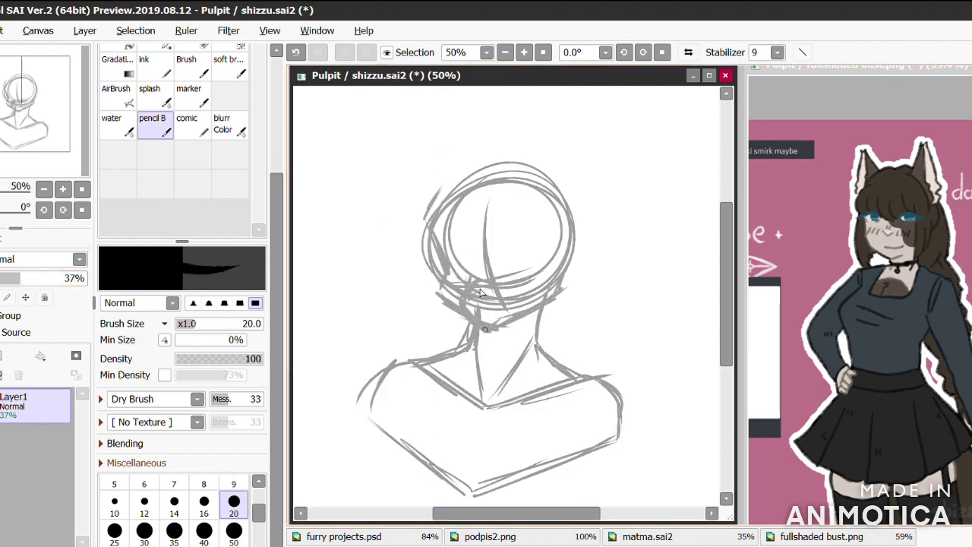
Step: Transform the head and torso sketch to change their tilt, and return to the pencil B brush
{"action": "key", "text": "a"}
{"action": "mouse_move", "coordinate": [524, 334]}
{"action": "left_mouse_down"}
{"action": "mouse_move", "coordinate": [600, 190]}
{"action": "mouse_move", "coordinate": [532, 338]}
{"action": "left_mouse_up"}
{"action": "key", "text": "ctrl+t"}
{"action": "key", "text": "Escape"}
{"action": "key", "text": "ctrl+t"}
{"action": "left_click", "coordinate": [142, 480]}
{"action": "key", "text": "n"}
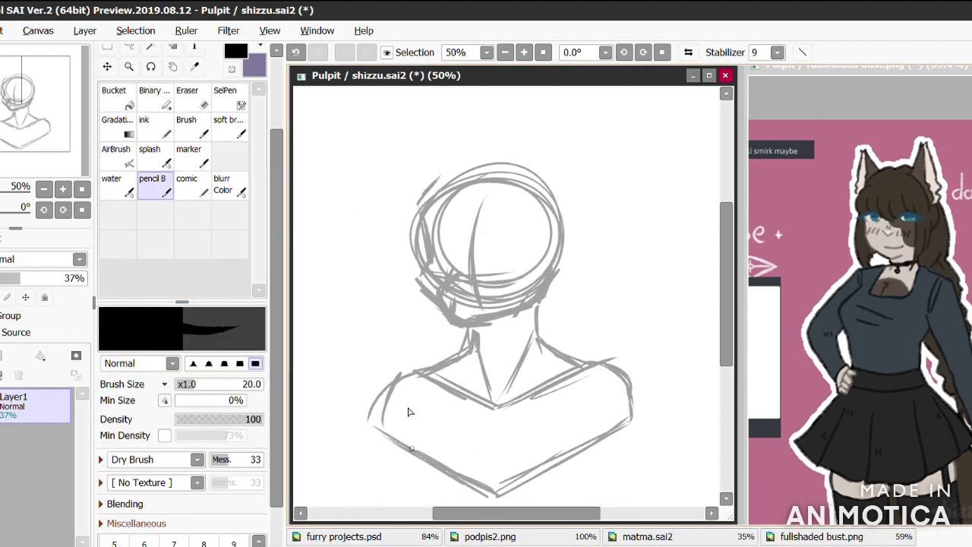
Step: Sketch a collar band around the neck and two tall pointed ears on the head
{"action": "left_click_drag", "start_coordinate": [465, 326], "coordinate": [493, 402]}
{"action": "left_click_drag", "start_coordinate": [480, 346], "coordinate": [545, 340]}
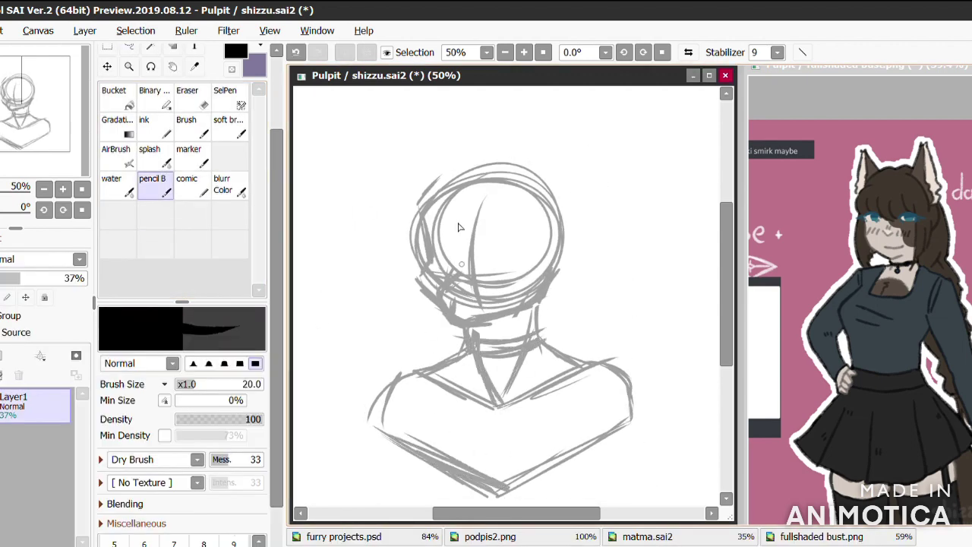
{"action": "scroll", "coordinate": [530, 214], "scroll_direction": "up", "scroll_amount": 3}
{"action": "mouse_move", "coordinate": [521, 259]}
{"action": "left_mouse_down"}
{"action": "mouse_move", "coordinate": [562, 169]}
{"action": "mouse_move", "coordinate": [587, 311]}
{"action": "left_mouse_up"}
{"action": "left_click_drag", "start_coordinate": [473, 262], "coordinate": [420, 171]}
{"action": "left_click_drag", "start_coordinate": [420, 175], "coordinate": [418, 303]}
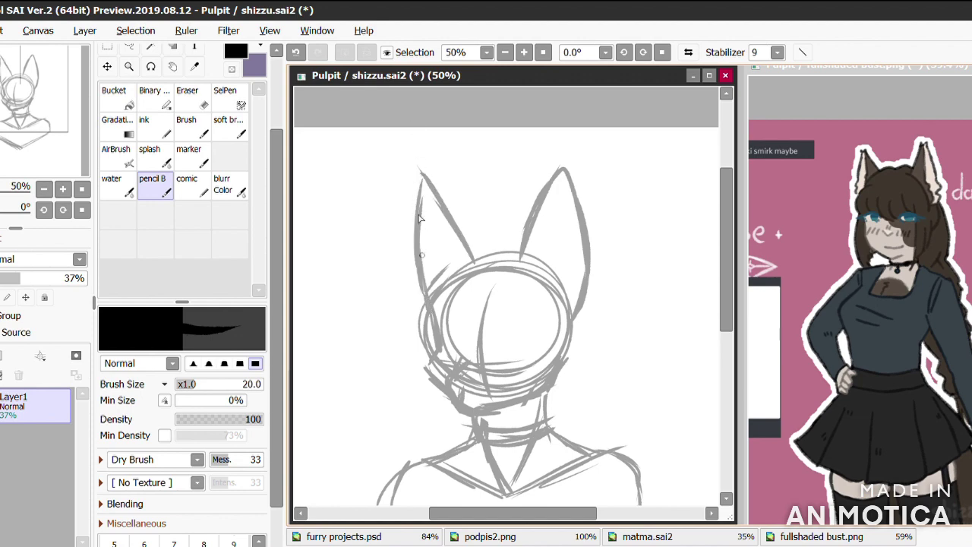
Step: Sketch rough arcs inside the head circle marking the positions of both eyes
{"action": "scroll", "coordinate": [429, 333], "scroll_direction": "up", "scroll_amount": 1}
{"action": "left_click_drag", "start_coordinate": [427, 254], "coordinate": [402, 311]}
{"action": "left_click_drag", "start_coordinate": [478, 319], "coordinate": [541, 297]}
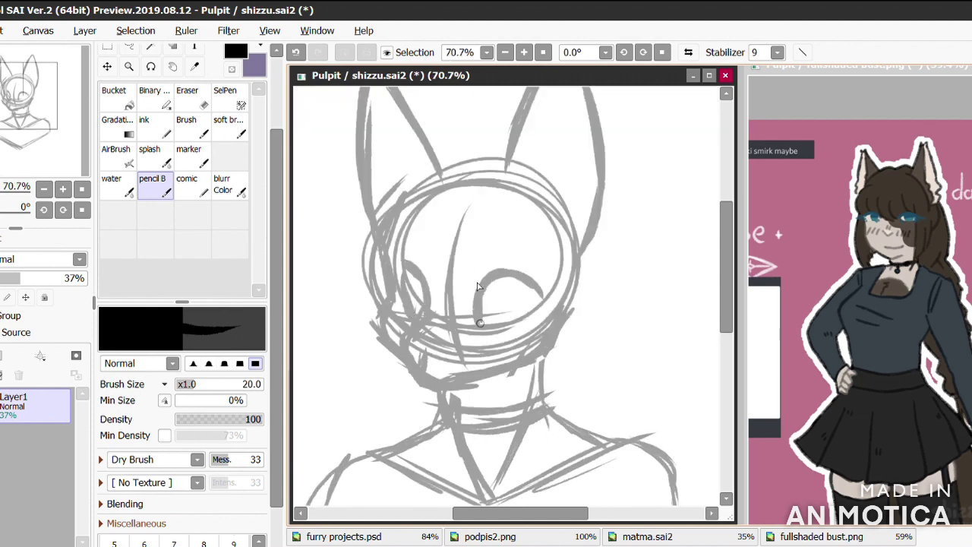
Step: Add a new layer, set the brush size to 9 and draw the face profile, eyes, brow, nose and mouth
{"action": "key", "text": "ctrl+shift+n"}
{"action": "scroll", "coordinate": [421, 319], "scroll_direction": "up", "scroll_amount": 1}
{"action": "key", "text": "["}
{"action": "key", "text": "["}
{"action": "key", "text": "["}
{"action": "key", "text": "["}
{"action": "key", "text": "["}
{"action": "left_click_drag", "start_coordinate": [428, 293], "coordinate": [419, 377]}
{"action": "key", "text": "ctrl+z"}
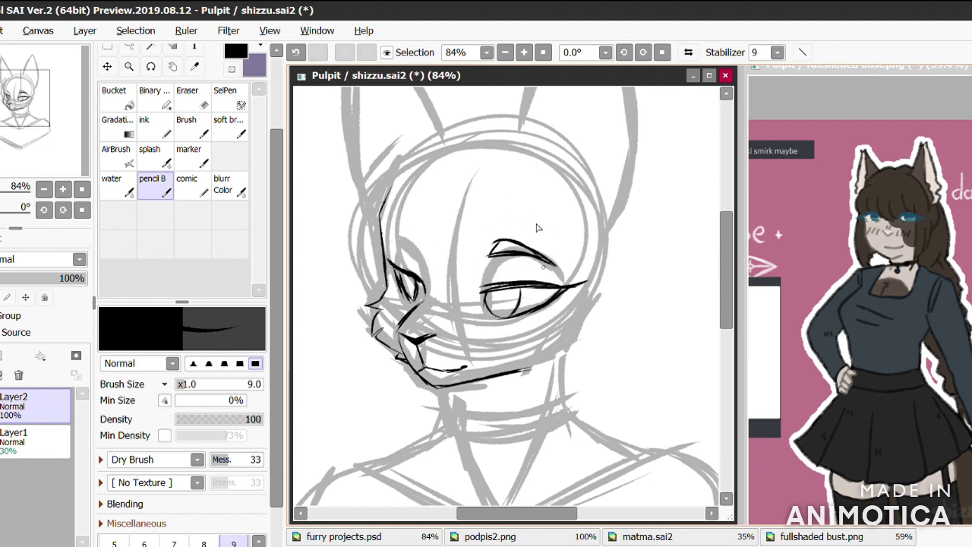
Step: On Layer1 with brush size 20, rough in the bangs and the long hair strands beside the near cheek
{"action": "scroll", "coordinate": [389, 232], "scroll_direction": "down", "scroll_amount": 3}
{"action": "scroll", "coordinate": [423, 196], "scroll_direction": "up", "scroll_amount": 2}
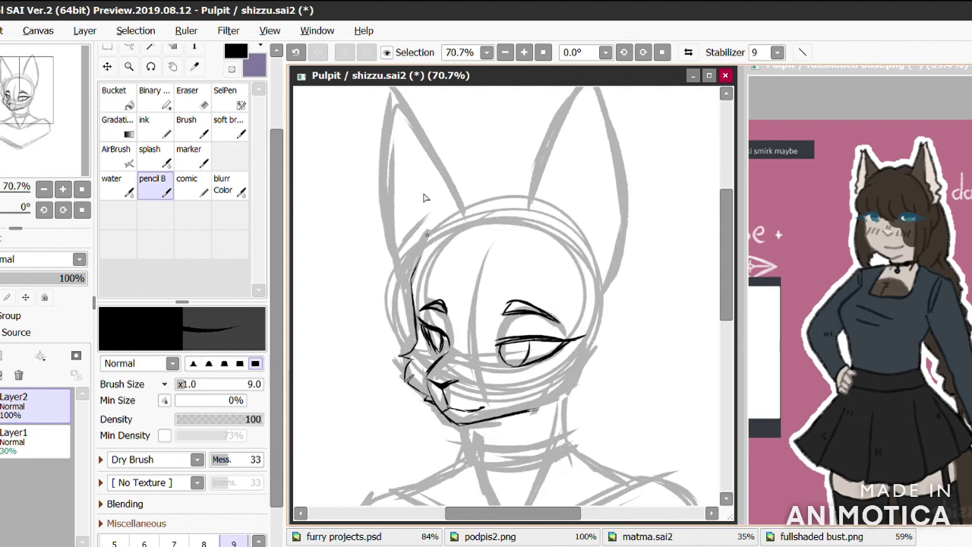
{"action": "left_click", "coordinate": [31, 436]}
{"action": "scroll", "coordinate": [182, 455], "scroll_direction": "down", "scroll_amount": 2}
{"action": "left_click", "coordinate": [234, 501]}
{"action": "left_click_drag", "start_coordinate": [475, 252], "coordinate": [540, 307]}
{"action": "left_click_drag", "start_coordinate": [460, 253], "coordinate": [472, 308]}
{"action": "left_click_drag", "start_coordinate": [533, 270], "coordinate": [575, 328]}
{"action": "left_click_drag", "start_coordinate": [541, 190], "coordinate": [629, 383]}
{"action": "scroll", "coordinate": [577, 319], "scroll_direction": "down", "scroll_amount": 2}
{"action": "left_click_drag", "start_coordinate": [592, 329], "coordinate": [566, 454]}
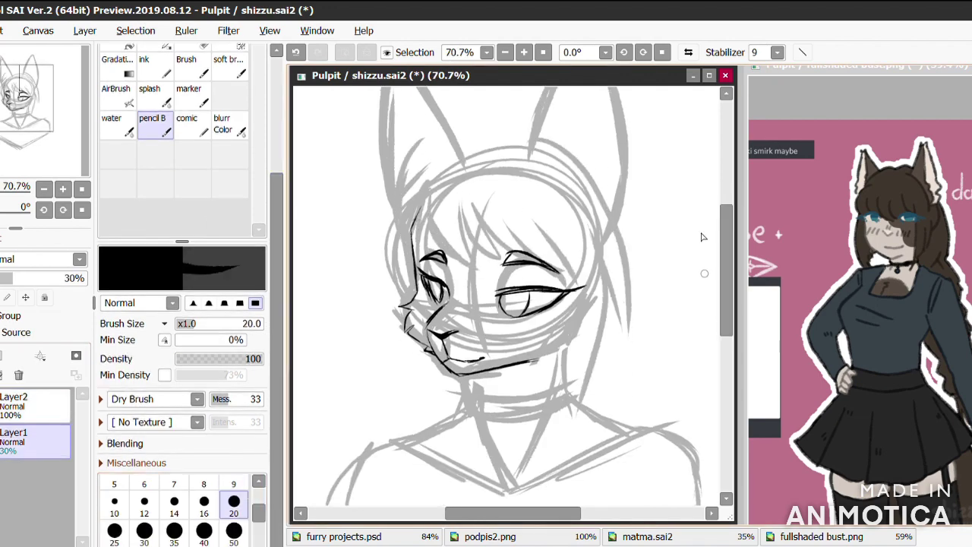
Step: Rough in the side locks framing the face and neck, and the hair's top edge between the ears
{"action": "left_click_drag", "start_coordinate": [391, 204], "coordinate": [378, 368]}
{"action": "left_click_drag", "start_coordinate": [388, 426], "coordinate": [434, 312]}
{"action": "left_click_drag", "start_coordinate": [447, 363], "coordinate": [439, 457]}
{"action": "left_click_drag", "start_coordinate": [612, 295], "coordinate": [591, 401]}
{"action": "scroll", "coordinate": [600, 319], "scroll_direction": "up", "scroll_amount": 2}
{"action": "left_click_drag", "start_coordinate": [471, 164], "coordinate": [532, 178]}
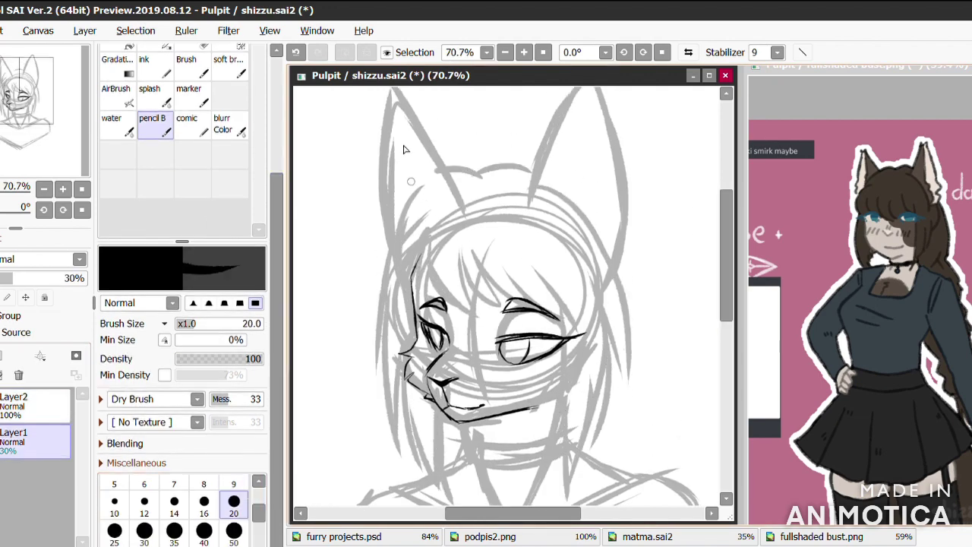
Step: Rough in the outer hair contour with spiky side tufts and a thick braid curving over the chest
{"action": "left_click_drag", "start_coordinate": [441, 168], "coordinate": [395, 220]}
{"action": "left_click_drag", "start_coordinate": [385, 225], "coordinate": [357, 275]}
{"action": "left_click_drag", "start_coordinate": [577, 190], "coordinate": [536, 220]}
{"action": "left_click_drag", "start_coordinate": [626, 231], "coordinate": [611, 425]}
{"action": "scroll", "coordinate": [610, 426], "scroll_direction": "down", "scroll_amount": 3}
{"action": "scroll", "coordinate": [611, 213], "scroll_direction": "up", "scroll_amount": 1}
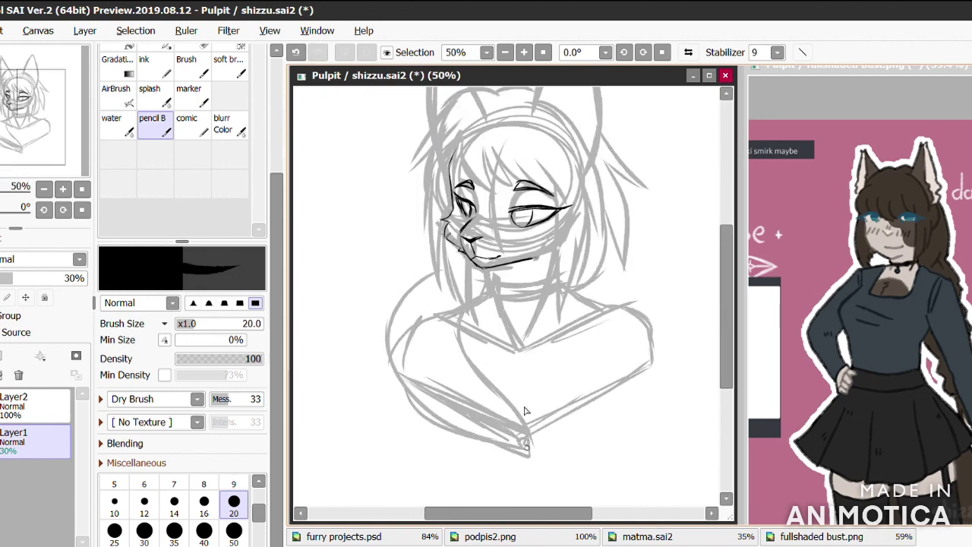
Step: Sketch the inner shapes of both ears and extra hair strands near their bases
{"action": "scroll", "coordinate": [570, 276], "scroll_direction": "down", "scroll_amount": 2}
{"action": "scroll", "coordinate": [542, 233], "scroll_direction": "up", "scroll_amount": 4}
{"action": "left_click_drag", "start_coordinate": [569, 169], "coordinate": [551, 257]}
{"action": "left_click_drag", "start_coordinate": [585, 193], "coordinate": [594, 299]}
{"action": "left_click_drag", "start_coordinate": [395, 189], "coordinate": [376, 258]}
{"action": "left_click_drag", "start_coordinate": [429, 189], "coordinate": [406, 219]}
{"action": "left_click_drag", "start_coordinate": [413, 149], "coordinate": [384, 199]}
Step: On Layer2, draw the pointed bangs over the forehead in clean black strokes
{"action": "left_click", "coordinate": [13, 396]}
{"action": "scroll", "coordinate": [140, 65], "scroll_direction": "up", "scroll_amount": 3}
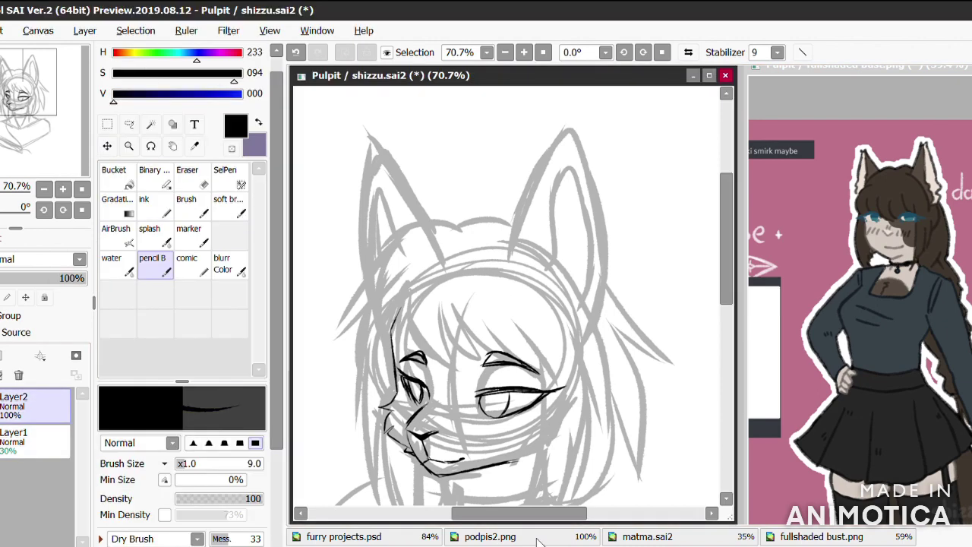
{"action": "scroll", "coordinate": [494, 228], "scroll_direction": "down", "scroll_amount": 3}
{"action": "scroll", "coordinate": [495, 220], "scroll_direction": "up", "scroll_amount": 5}
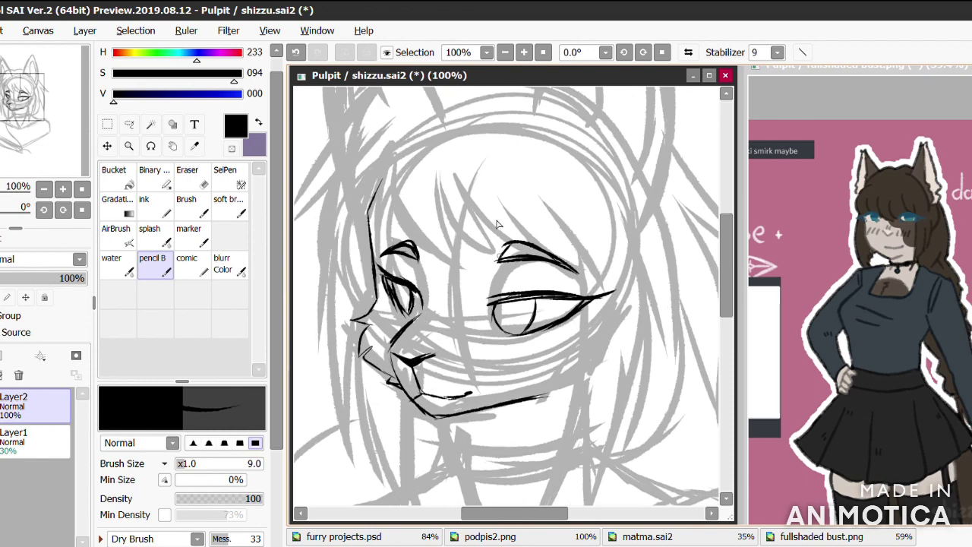
{"action": "left_click_drag", "start_coordinate": [334, 156], "coordinate": [338, 304]}
{"action": "mouse_move", "coordinate": [376, 176]}
{"action": "left_mouse_down"}
{"action": "mouse_move", "coordinate": [341, 188]}
{"action": "mouse_move", "coordinate": [363, 248]}
{"action": "mouse_move", "coordinate": [398, 243]}
{"action": "left_mouse_up"}
{"action": "left_click_drag", "start_coordinate": [440, 213], "coordinate": [474, 289]}
{"action": "left_click_drag", "start_coordinate": [482, 201], "coordinate": [505, 249]}
{"action": "left_click_drag", "start_coordinate": [516, 204], "coordinate": [585, 292]}
{"action": "left_click_drag", "start_coordinate": [545, 209], "coordinate": [589, 293]}
{"action": "scroll", "coordinate": [531, 288], "scroll_direction": "up", "scroll_amount": 1}
{"action": "scroll", "coordinate": [531, 228], "scroll_direction": "down", "scroll_amount": 1}
Step: Draw the clean crown curve and the long pointed side locks on both sides of the face
{"action": "mouse_move", "coordinate": [517, 167]}
{"action": "left_mouse_down"}
{"action": "mouse_move", "coordinate": [562, 179]}
{"action": "mouse_move", "coordinate": [646, 252]}
{"action": "mouse_move", "coordinate": [644, 386]}
{"action": "left_mouse_up"}
{"action": "scroll", "coordinate": [561, 193], "scroll_direction": "down", "scroll_amount": 1}
{"action": "left_click_drag", "start_coordinate": [564, 251], "coordinate": [559, 449]}
{"action": "left_click_drag", "start_coordinate": [608, 330], "coordinate": [567, 438]}
{"action": "left_click_drag", "start_coordinate": [620, 266], "coordinate": [603, 379]}
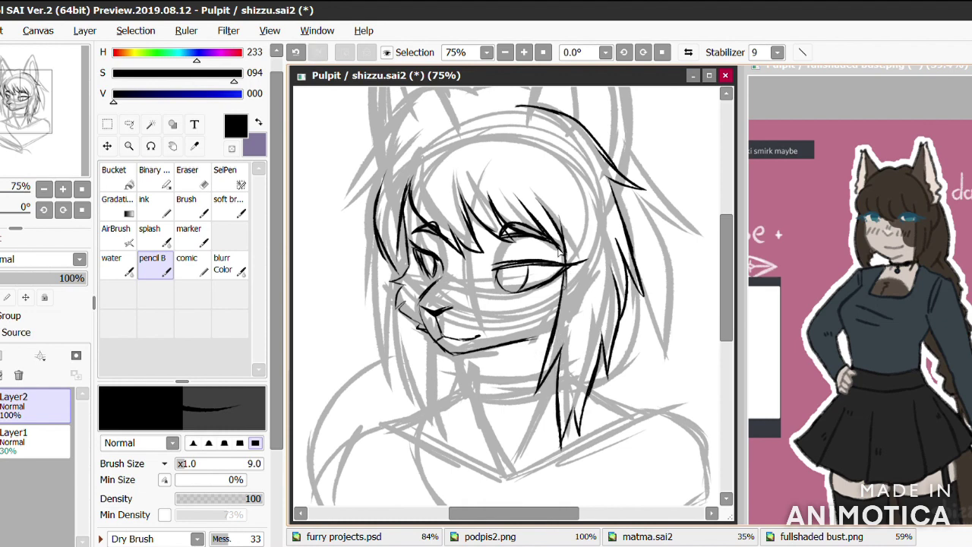
{"action": "left_click_drag", "start_coordinate": [372, 236], "coordinate": [381, 406]}
{"action": "left_click_drag", "start_coordinate": [386, 338], "coordinate": [432, 439]}
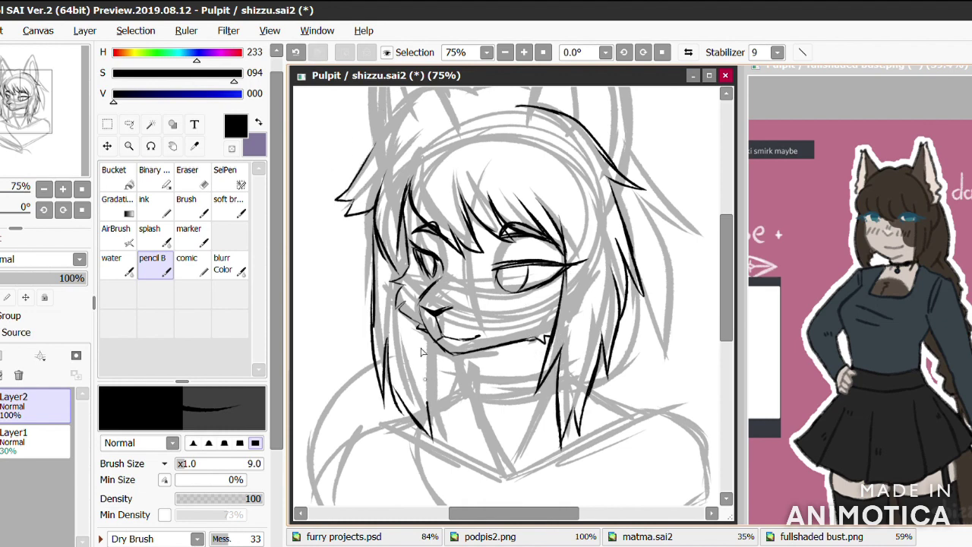
Step: Draw clean lines for the near ear and the top contour of the hair between the ears
{"action": "scroll", "coordinate": [524, 213], "scroll_direction": "up", "scroll_amount": 3}
{"action": "left_click_drag", "start_coordinate": [593, 141], "coordinate": [631, 327]}
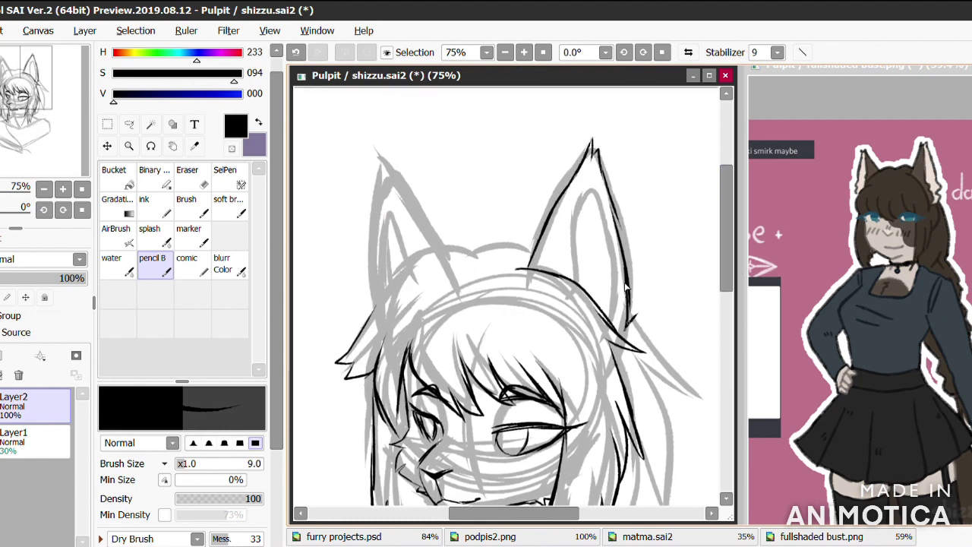
{"action": "left_click_drag", "start_coordinate": [489, 248], "coordinate": [425, 237]}
{"action": "left_click_drag", "start_coordinate": [449, 250], "coordinate": [368, 319]}
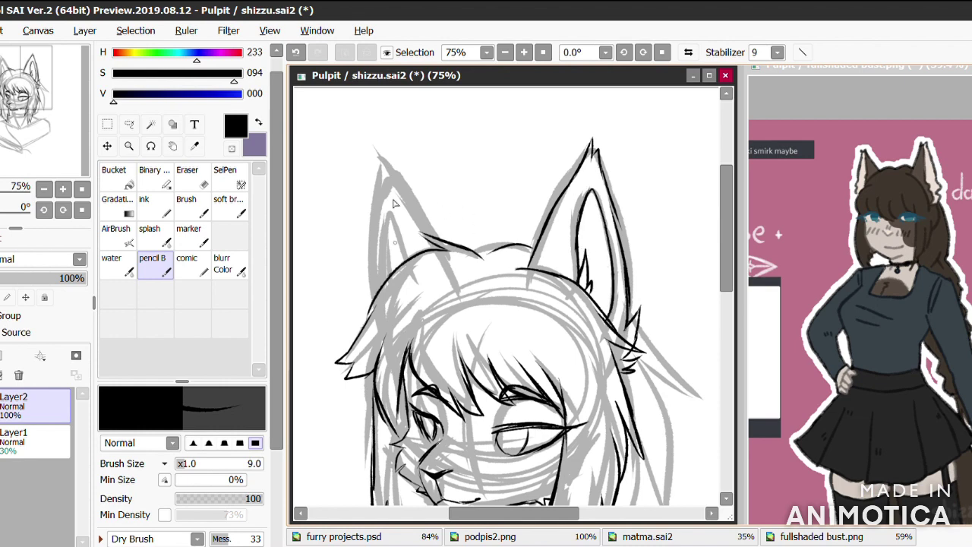
Step: Draw the rounded loose hair behind the near side lock, curving down toward the shoulder
{"action": "scroll", "coordinate": [666, 215], "scroll_direction": "down", "scroll_amount": 2}
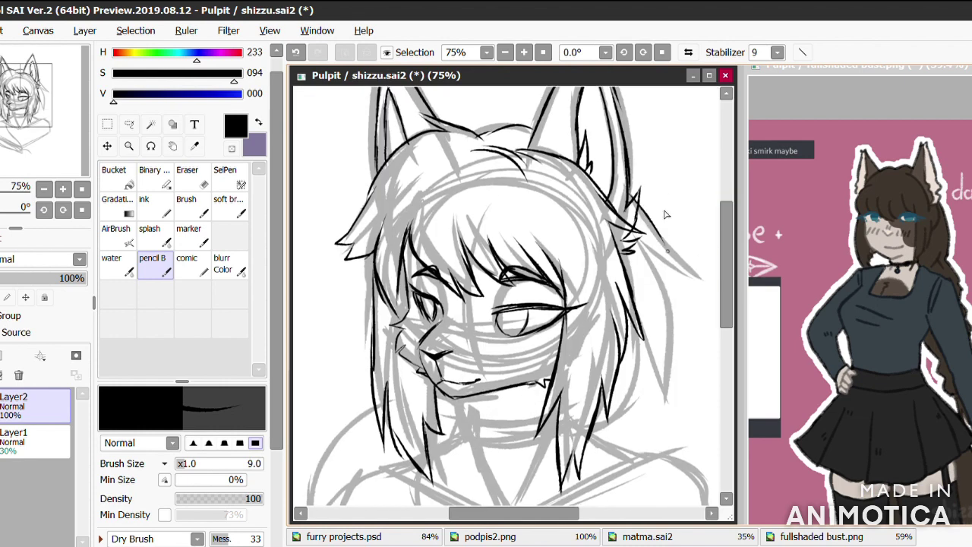
{"action": "left_click_drag", "start_coordinate": [667, 270], "coordinate": [615, 426]}
{"action": "left_click_drag", "start_coordinate": [647, 341], "coordinate": [596, 430]}
{"action": "key", "text": "ctrl+z"}
{"action": "left_click_drag", "start_coordinate": [638, 364], "coordinate": [594, 436]}
{"action": "scroll", "coordinate": [607, 379], "scroll_direction": "down", "scroll_amount": 2}
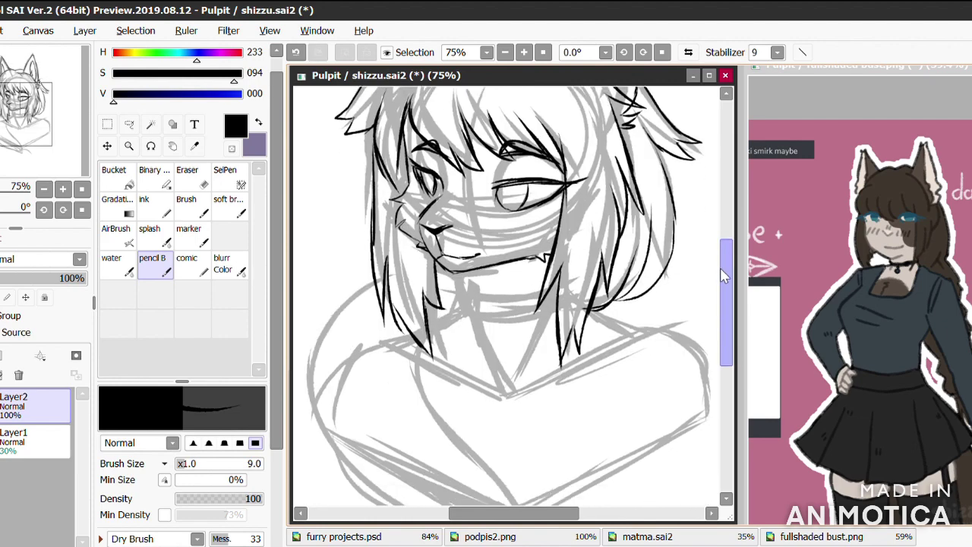
{"action": "left_click_drag", "start_coordinate": [641, 216], "coordinate": [589, 299]}
Step: Rough in the braid's segments on Layer1 and draw the clean neck collar on Layer2
{"action": "scroll", "coordinate": [718, 276], "scroll_direction": "down", "scroll_amount": 1}
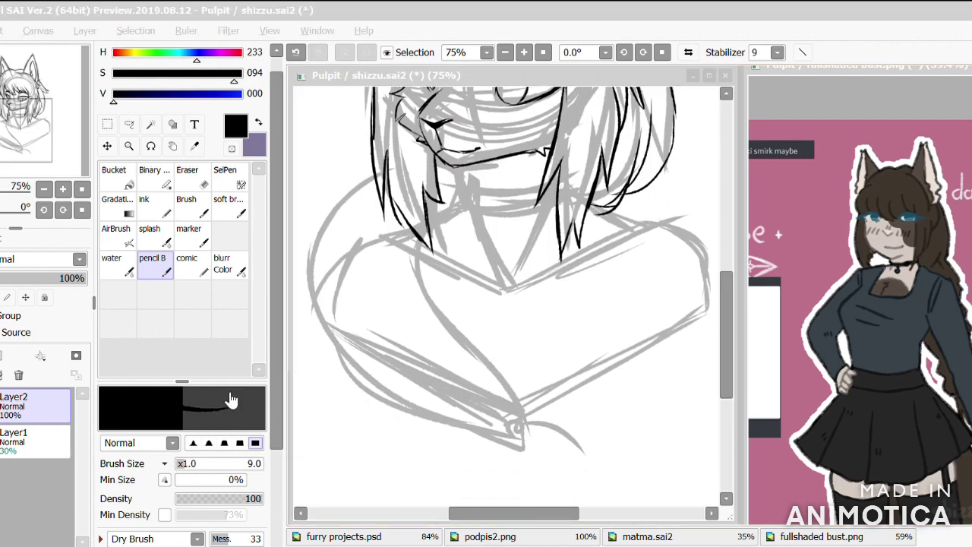
{"action": "left_click", "coordinate": [13, 437]}
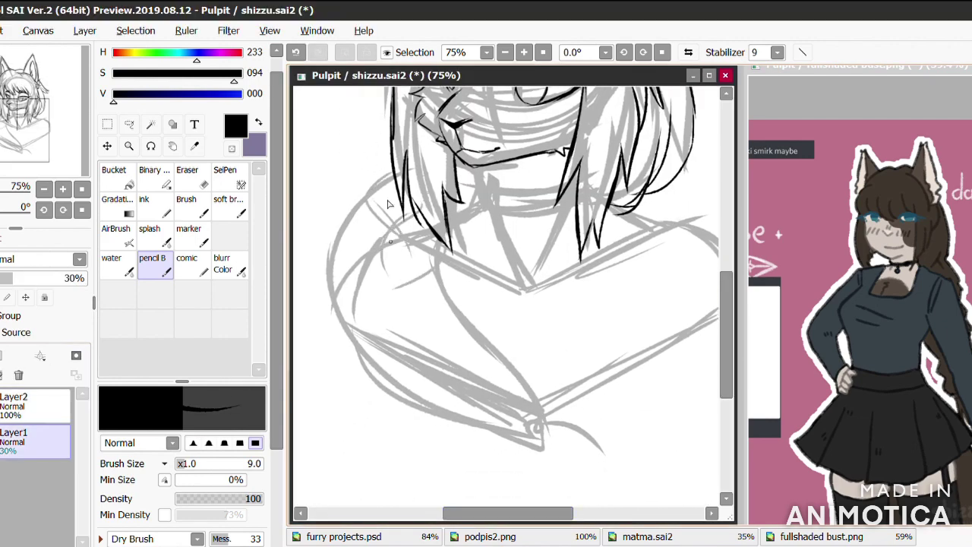
{"action": "left_click_drag", "start_coordinate": [445, 266], "coordinate": [419, 342]}
{"action": "left_click_drag", "start_coordinate": [337, 302], "coordinate": [394, 323]}
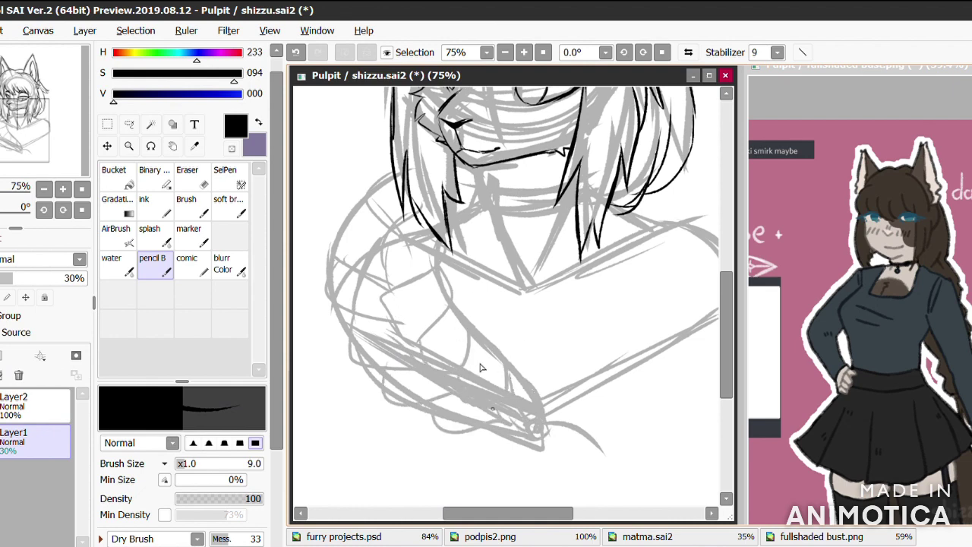
{"action": "key", "text": "ctrl+Up"}
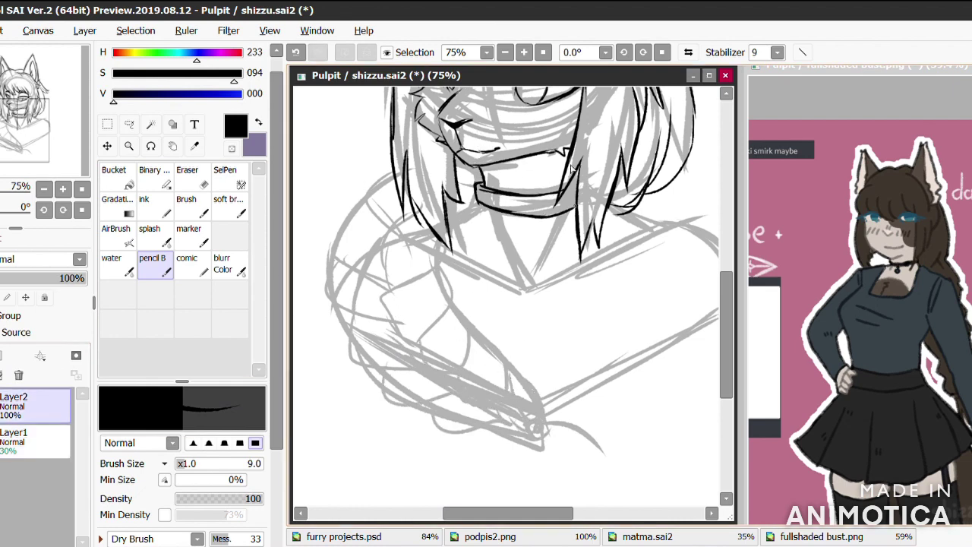
Step: On Layer1, sketch the shirt's low rounded neckline and the sleeve seam at the shoulder
{"action": "key", "text": "ctrl+Down"}
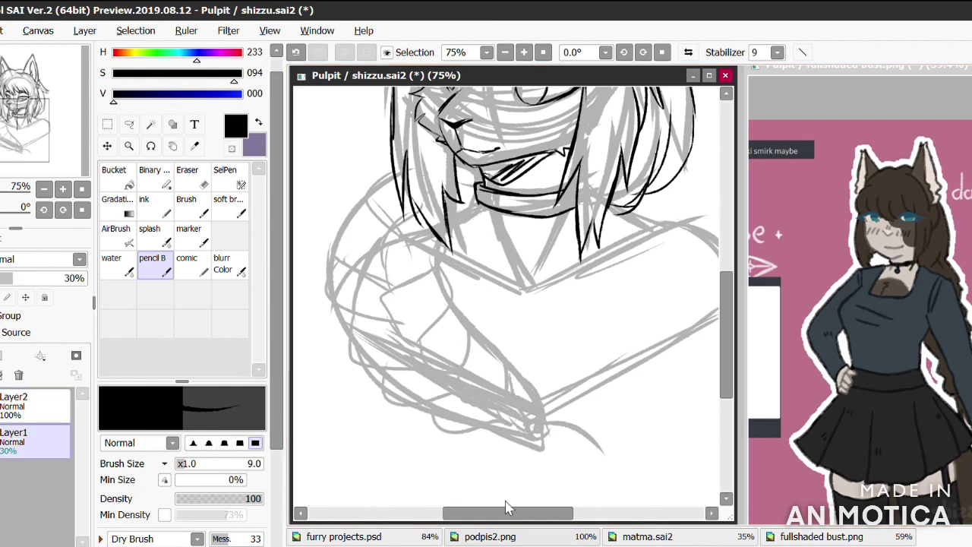
{"action": "scroll", "coordinate": [479, 182], "scroll_direction": "right", "scroll_amount": 2}
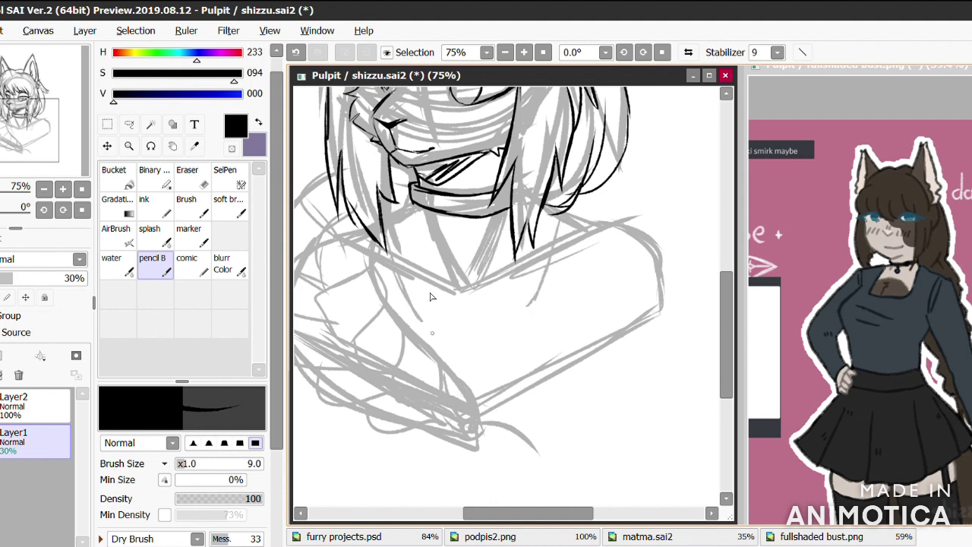
{"action": "left_click_drag", "start_coordinate": [393, 272], "coordinate": [538, 334]}
{"action": "left_click_drag", "start_coordinate": [541, 263], "coordinate": [524, 325]}
{"action": "left_click_drag", "start_coordinate": [592, 235], "coordinate": [585, 325]}
{"action": "left_click_drag", "start_coordinate": [600, 233], "coordinate": [586, 349]}
Step: On Layer2, draw the start of the clean shoulder line beside the neckline and undo the last stroke
{"action": "key", "text": "ctrl+Up"}
{"action": "scroll", "coordinate": [489, 486], "scroll_direction": "left", "scroll_amount": 3}
{"action": "left_click_drag", "start_coordinate": [635, 196], "coordinate": [642, 228]}
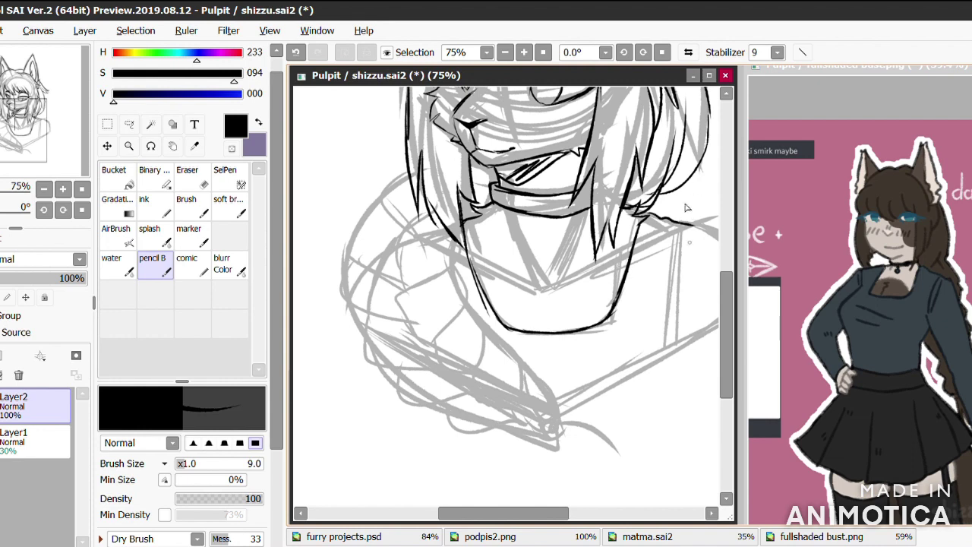
{"action": "key", "text": "ctrl+z"}
Step: Draw the braid's overlapping segments in clean strokes over the rough guide, undoing a misplaced stroke
{"action": "mouse_move", "coordinate": [478, 344]}
{"action": "left_mouse_down"}
{"action": "mouse_move", "coordinate": [532, 418]}
{"action": "mouse_move", "coordinate": [524, 408]}
{"action": "left_mouse_up"}
{"action": "left_click_drag", "start_coordinate": [508, 368], "coordinate": [539, 418]}
{"action": "key", "text": "ctrl+z"}
{"action": "left_click_drag", "start_coordinate": [389, 190], "coordinate": [406, 258]}
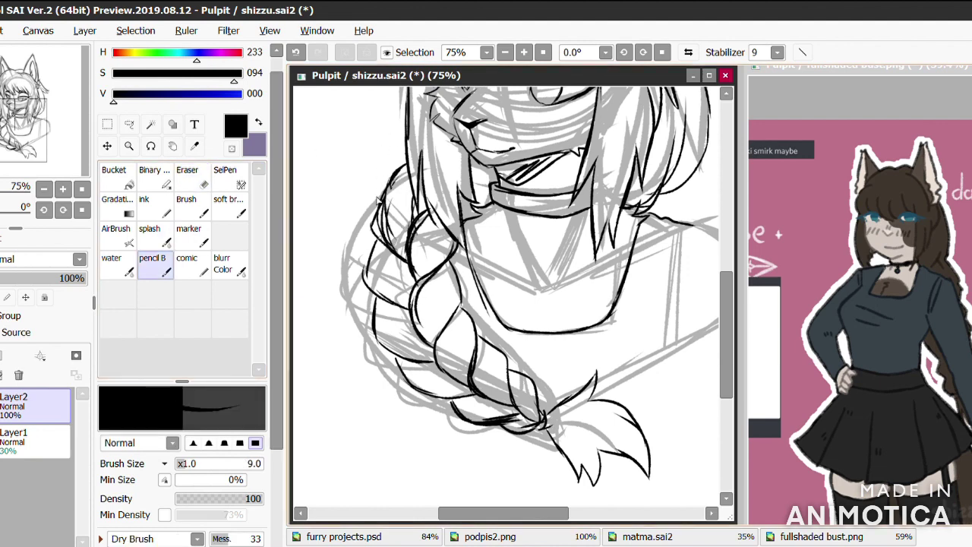
{"action": "left_click_drag", "start_coordinate": [377, 200], "coordinate": [439, 320]}
Step: Draw the clean outline of the shoulder and the lower edge of the bust
{"action": "scroll", "coordinate": [570, 478], "scroll_direction": "right", "scroll_amount": 3}
{"action": "mouse_move", "coordinate": [585, 222]}
{"action": "left_mouse_down"}
{"action": "mouse_move", "coordinate": [645, 251]}
{"action": "mouse_move", "coordinate": [505, 383]}
{"action": "left_mouse_up"}
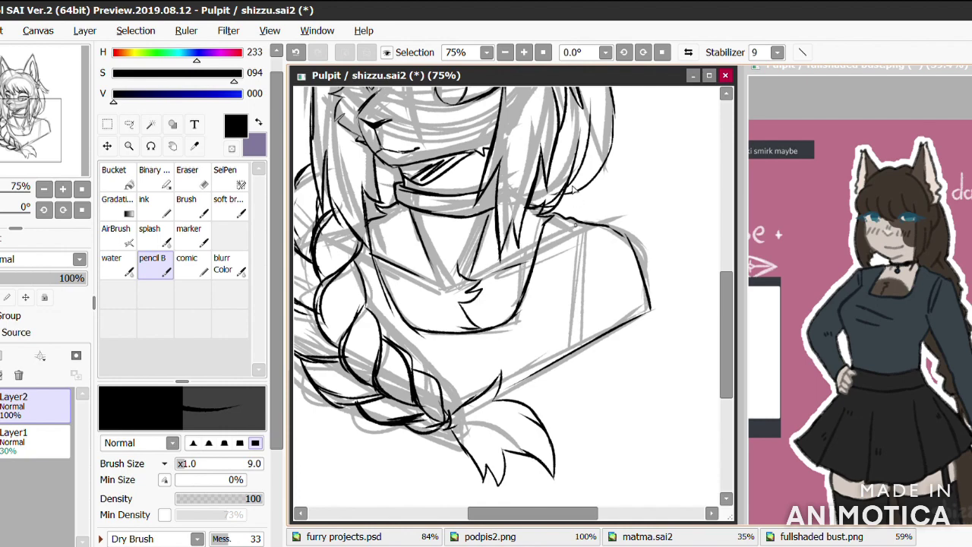
{"action": "scroll", "coordinate": [535, 340], "scroll_direction": "down", "scroll_amount": 2}
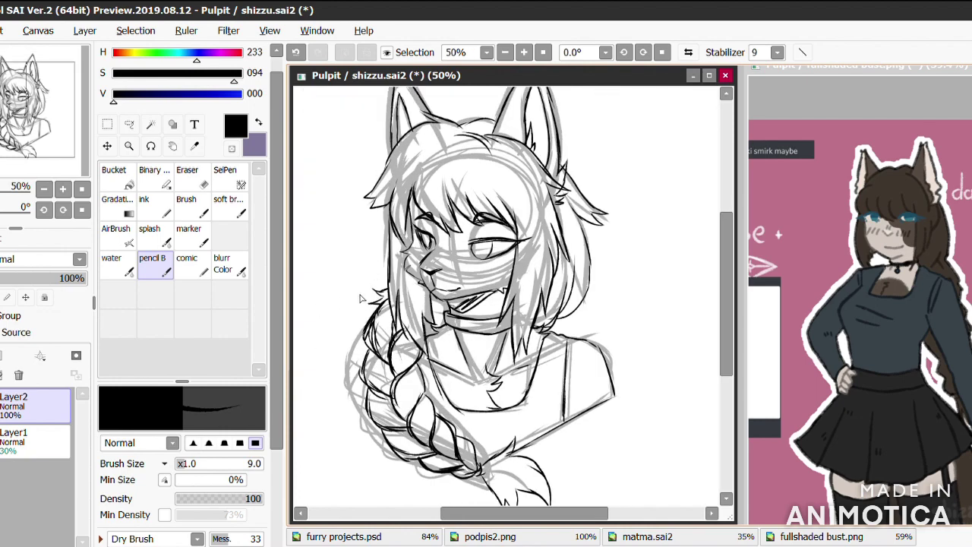
Step: Lower Layer1's opacity to 7% and make Layer2 active again
{"action": "left_click", "coordinate": [13, 436]}
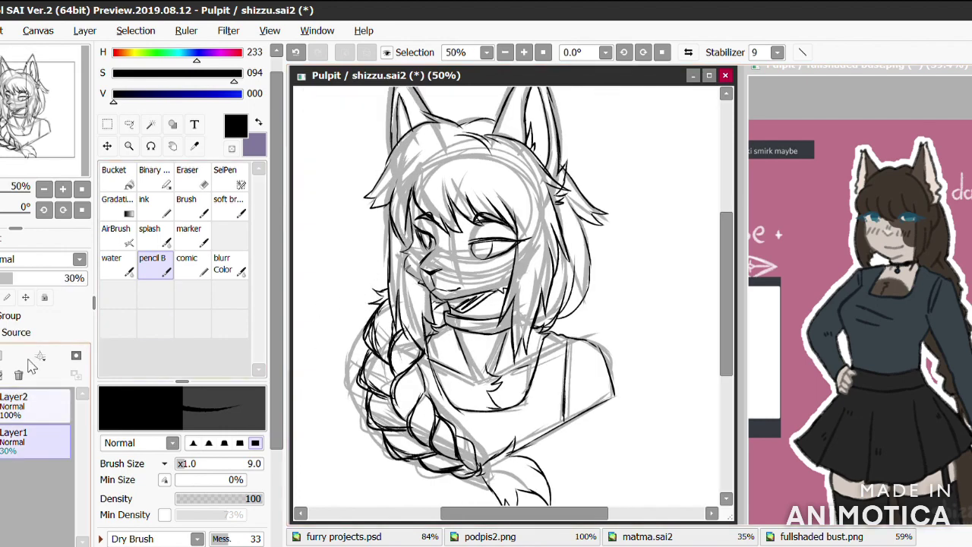
{"action": "left_click_drag", "start_coordinate": [72, 278], "coordinate": [7, 278]}
{"action": "left_click", "coordinate": [14, 401]}
Step: Select the near eye's line art with the SelPen and return to the pencil B brush
{"action": "scroll", "coordinate": [425, 262], "scroll_direction": "down", "scroll_amount": 3}
{"action": "scroll", "coordinate": [411, 261], "scroll_direction": "up", "scroll_amount": 6}
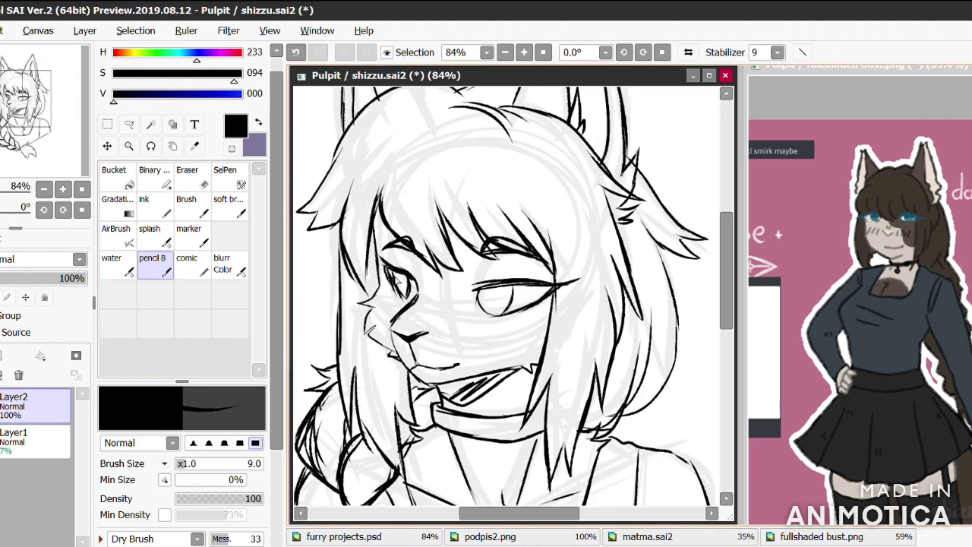
{"action": "key", "text": "e"}
{"action": "left_click_drag", "start_coordinate": [471, 296], "coordinate": [581, 281]}
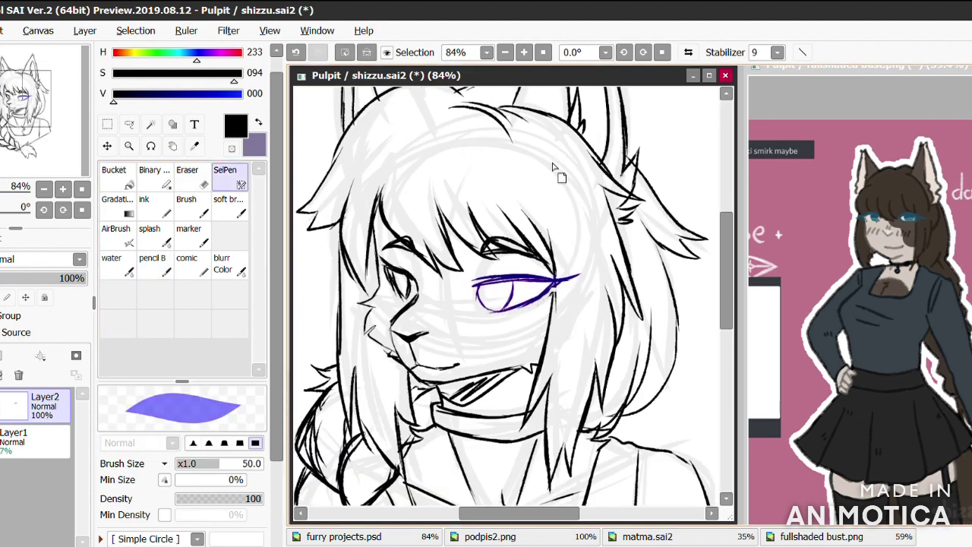
{"action": "key", "text": "n"}
{"action": "key", "text": "e"}
{"action": "key", "text": "n"}
Step: Add hair strand lines running from the crown through the bangs and the sides of the hair
{"action": "scroll", "coordinate": [494, 228], "scroll_direction": "up", "scroll_amount": 1}
{"action": "left_click_drag", "start_coordinate": [425, 170], "coordinate": [462, 281]}
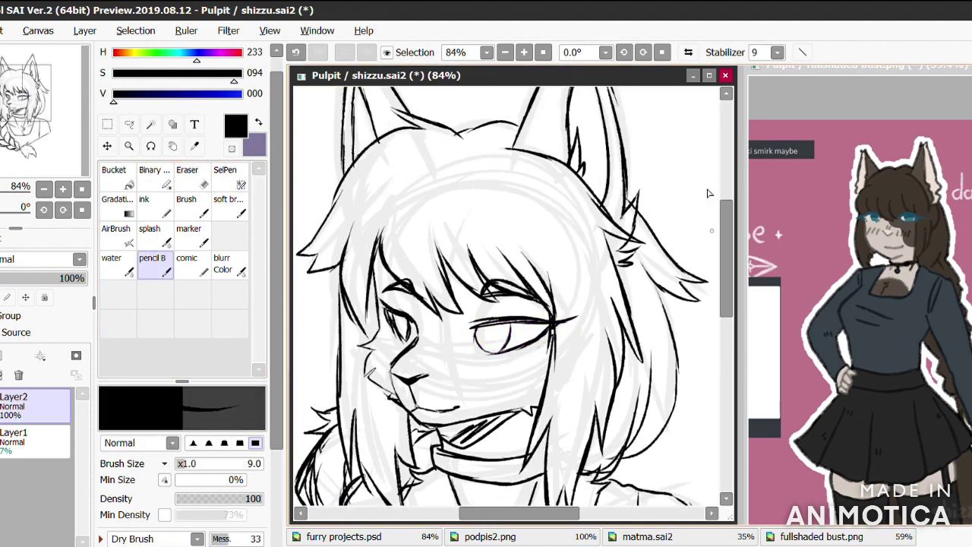
{"action": "left_click_drag", "start_coordinate": [498, 162], "coordinate": [565, 297]}
{"action": "left_click_drag", "start_coordinate": [540, 179], "coordinate": [596, 323]}
{"action": "left_click_drag", "start_coordinate": [402, 175], "coordinate": [379, 270]}
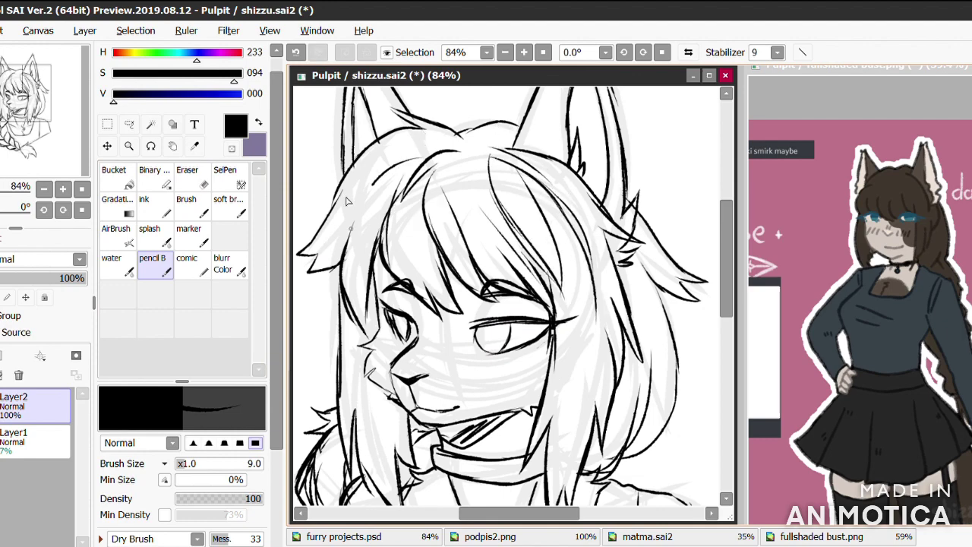
{"action": "left_click_drag", "start_coordinate": [425, 155], "coordinate": [349, 255]}
{"action": "scroll", "coordinate": [417, 141], "scroll_direction": "down", "scroll_amount": 3}
{"action": "scroll", "coordinate": [418, 141], "scroll_direction": "up", "scroll_amount": 1}
{"action": "scroll", "coordinate": [486, 214], "scroll_direction": "down", "scroll_amount": 4}
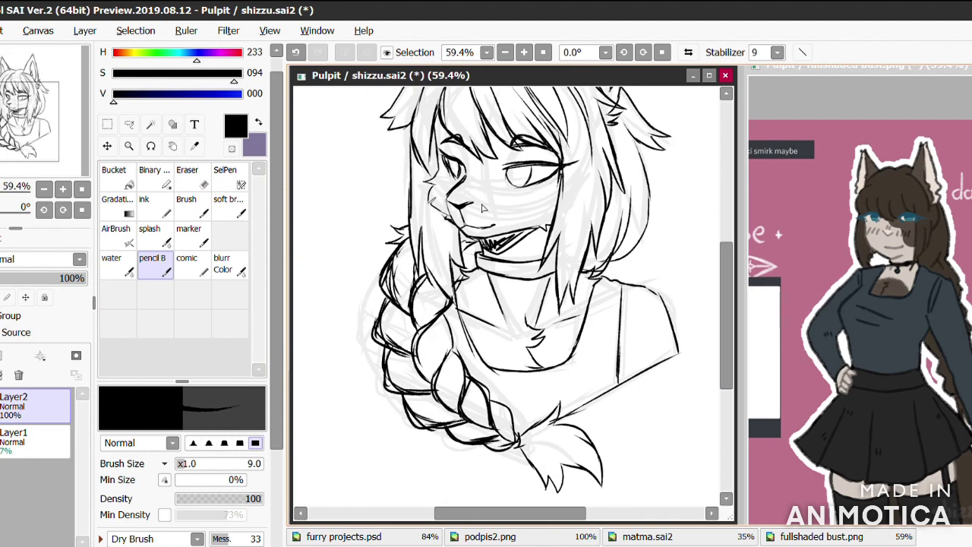
Step: Draw a round pendant hanging from the front of the choker, following the character reference
{"action": "left_click", "coordinate": [858, 304]}
{"action": "scroll", "coordinate": [859, 304], "scroll_direction": "down", "scroll_amount": 2}
{"action": "left_click", "coordinate": [494, 319]}
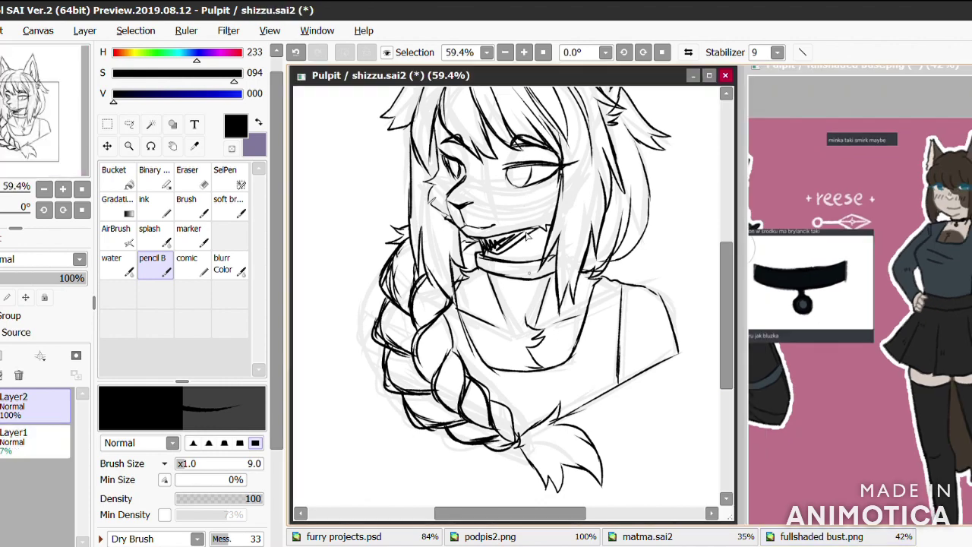
{"action": "scroll", "coordinate": [461, 342], "scroll_direction": "up", "scroll_amount": 3}
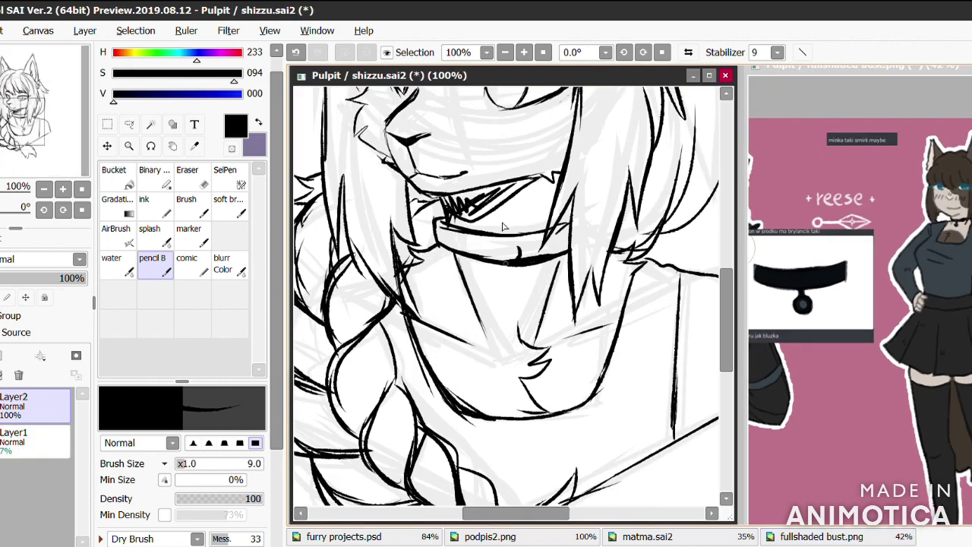
{"action": "scroll", "coordinate": [583, 250], "scroll_direction": "down", "scroll_amount": 6}
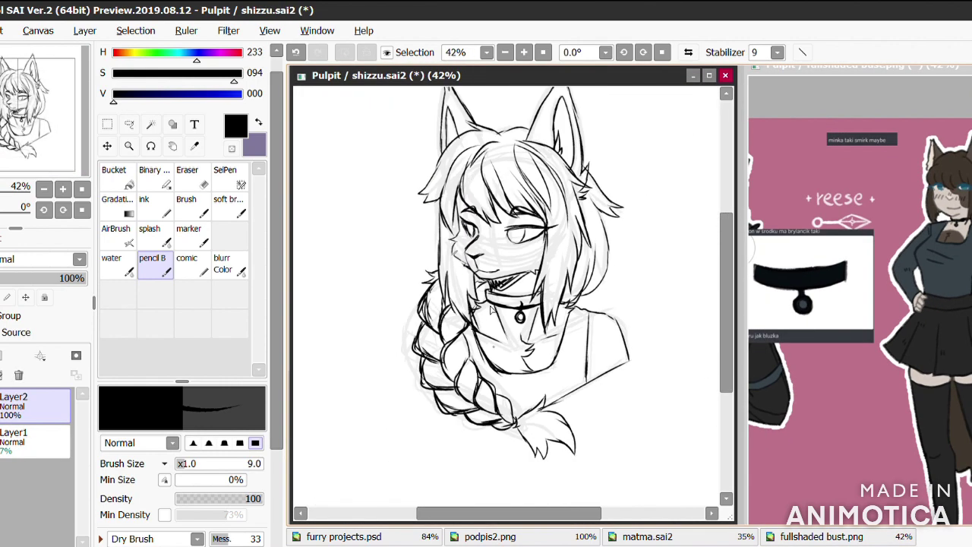
Step: Lower Layer2's opacity to 70%
{"action": "left_click", "coordinate": [57, 278]}
{"action": "scroll", "coordinate": [521, 398], "scroll_direction": "up", "scroll_amount": 5}
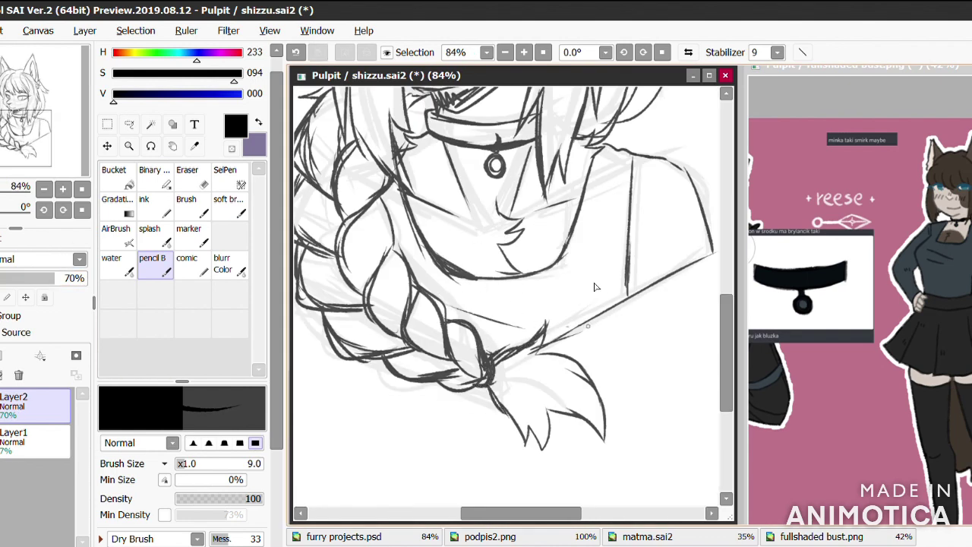
{"action": "scroll", "coordinate": [592, 284], "scroll_direction": "down", "scroll_amount": 6}
{"action": "scroll", "coordinate": [592, 285], "scroll_direction": "up", "scroll_amount": 1}
Step: Merge the sketch layers into Layer1 and rotate the whole drawing slightly clockwise
{"action": "left_click_drag", "start_coordinate": [540, 208], "coordinate": [592, 241]}
{"action": "key", "text": "ctrl+a"}
{"action": "key", "text": "ctrl+t"}
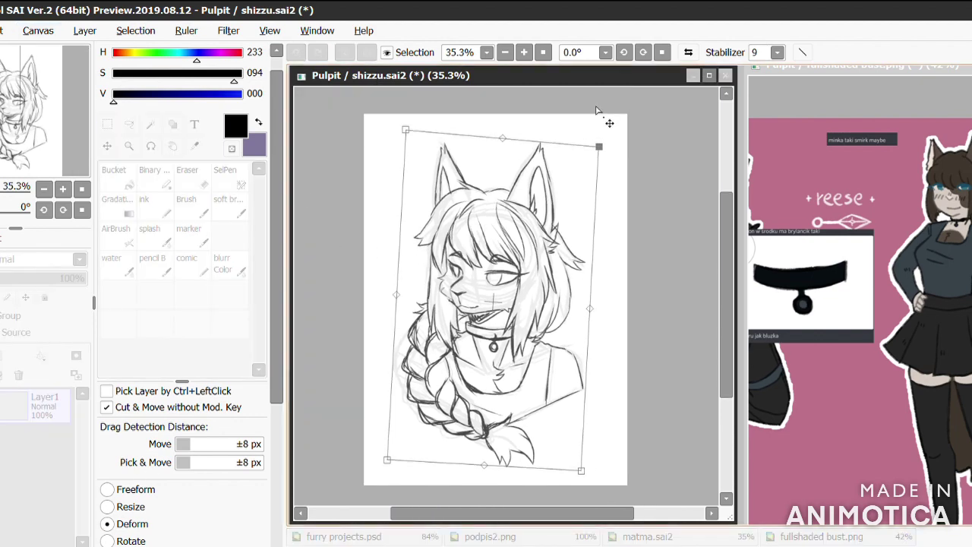
{"action": "key", "text": "Escape"}
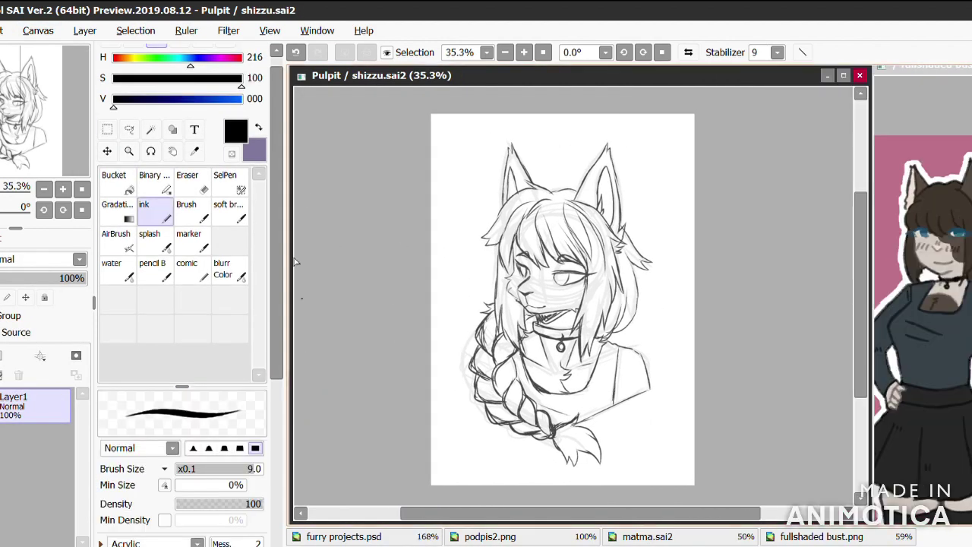
Step: Lower Layer1's opacity to 39% and add Layer2 above it for the line art
{"action": "left_click_drag", "start_coordinate": [71, 278], "coordinate": [34, 278]}
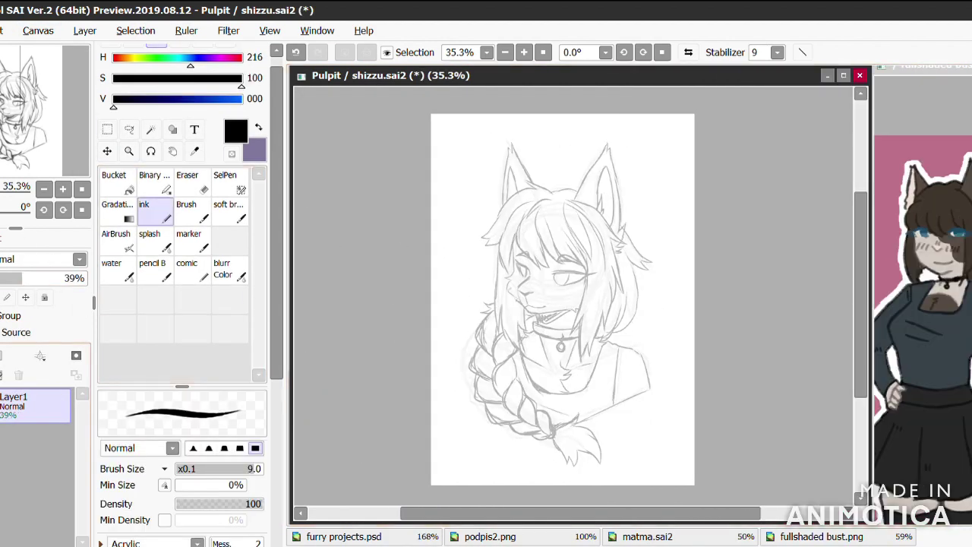
{"action": "key", "text": "ctrl+shift+n"}
{"action": "scroll", "coordinate": [494, 296], "scroll_direction": "up", "scroll_amount": 4}
{"action": "left_click", "coordinate": [157, 273]}
{"action": "scroll", "coordinate": [156, 274], "scroll_direction": "down", "scroll_amount": 3}
{"action": "scroll", "coordinate": [156, 227], "scroll_direction": "up", "scroll_amount": 1}
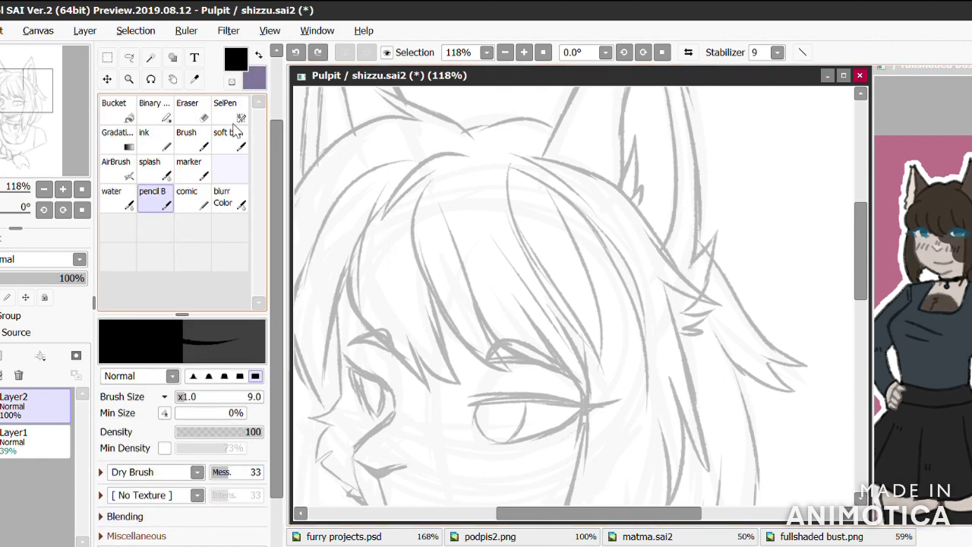
Step: Ink the jagged tips of the bangs across the forehead with the ink brush at size 9
{"action": "left_click", "coordinate": [155, 136]}
{"action": "scroll", "coordinate": [577, 296], "scroll_direction": "up", "scroll_amount": 2}
{"action": "left_click_drag", "start_coordinate": [396, 202], "coordinate": [471, 363]}
{"action": "left_click_drag", "start_coordinate": [465, 275], "coordinate": [509, 360]}
{"action": "left_click_drag", "start_coordinate": [465, 258], "coordinate": [552, 343]}
{"action": "left_click_drag", "start_coordinate": [518, 272], "coordinate": [547, 339]}
{"action": "left_click_drag", "start_coordinate": [542, 297], "coordinate": [618, 392]}
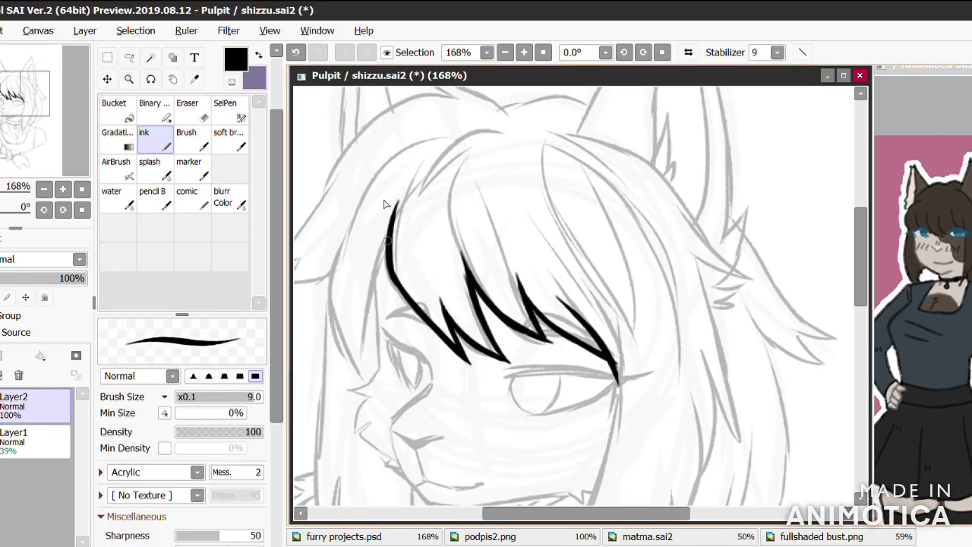
Step: Ink the hair lock beside the far eye, the outer hair contour and the tufts on the crown
{"action": "left_click_drag", "start_coordinate": [390, 237], "coordinate": [357, 393]}
{"action": "left_click_drag", "start_coordinate": [346, 213], "coordinate": [355, 387]}
{"action": "left_click_drag", "start_coordinate": [477, 92], "coordinate": [541, 150]}
{"action": "left_click_drag", "start_coordinate": [559, 185], "coordinate": [490, 247]}
{"action": "left_click_drag", "start_coordinate": [472, 114], "coordinate": [562, 163]}
{"action": "mouse_move", "coordinate": [513, 148]}
{"action": "left_mouse_down"}
{"action": "mouse_move", "coordinate": [316, 308]}
{"action": "mouse_move", "coordinate": [397, 329]}
{"action": "left_mouse_up"}
Step: Ink the hair contour below the near ear and the pointed locks on the near side of the head
{"action": "mouse_move", "coordinate": [622, 184]}
{"action": "left_mouse_down"}
{"action": "mouse_move", "coordinate": [714, 218]}
{"action": "mouse_move", "coordinate": [806, 335]}
{"action": "left_mouse_up"}
{"action": "left_click_drag", "start_coordinate": [618, 202], "coordinate": [685, 369]}
{"action": "scroll", "coordinate": [668, 228], "scroll_direction": "down", "scroll_amount": 5}
{"action": "left_click_drag", "start_coordinate": [754, 131], "coordinate": [807, 309]}
{"action": "left_click_drag", "start_coordinate": [758, 231], "coordinate": [814, 321]}
Step: Clean up overlapping lines with the eraser and ink the long front lock beside the near cheek with its pointed tips
{"action": "key", "text": "e"}
{"action": "mouse_move", "coordinate": [638, 106]}
{"action": "left_mouse_down"}
{"action": "mouse_move", "coordinate": [675, 190]}
{"action": "mouse_move", "coordinate": [680, 287]}
{"action": "mouse_move", "coordinate": [680, 202]}
{"action": "left_mouse_up"}
{"action": "key", "text": "n"}
{"action": "scroll", "coordinate": [856, 221], "scroll_direction": "down", "scroll_amount": 3}
{"action": "left_click_drag", "start_coordinate": [674, 110], "coordinate": [622, 328]}
{"action": "left_click_drag", "start_coordinate": [669, 259], "coordinate": [659, 424]}
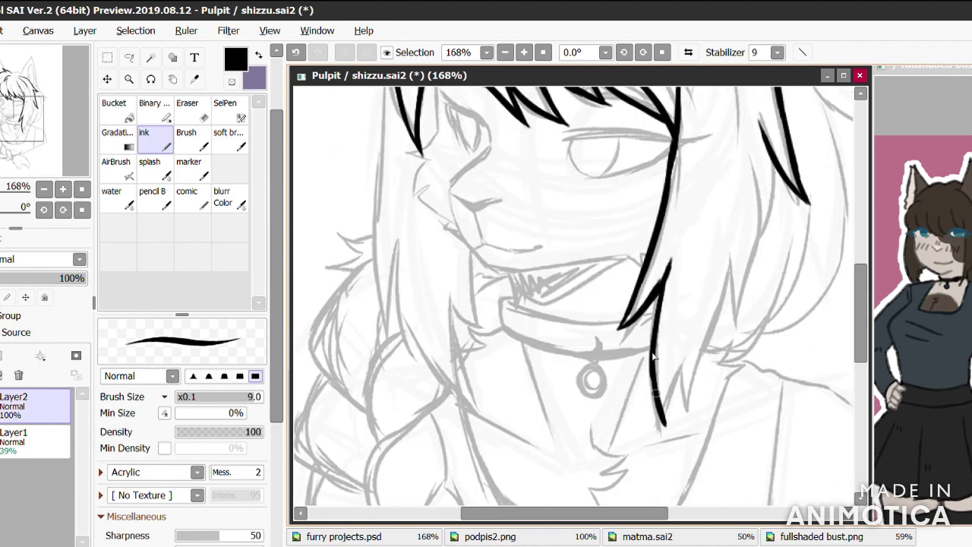
{"action": "left_click_drag", "start_coordinate": [683, 363], "coordinate": [751, 231]}
{"action": "left_click_drag", "start_coordinate": [751, 266], "coordinate": [763, 226]}
Step: Ink the near ear's outline, inner edge and fur tufts along with the adjoining crown line
{"action": "scroll", "coordinate": [763, 225], "scroll_direction": "up", "scroll_amount": 5}
{"action": "mouse_move", "coordinate": [513, 311]}
{"action": "left_mouse_down"}
{"action": "mouse_move", "coordinate": [526, 236]}
{"action": "mouse_move", "coordinate": [554, 198]}
{"action": "mouse_move", "coordinate": [642, 213]}
{"action": "mouse_move", "coordinate": [666, 410]}
{"action": "left_mouse_up"}
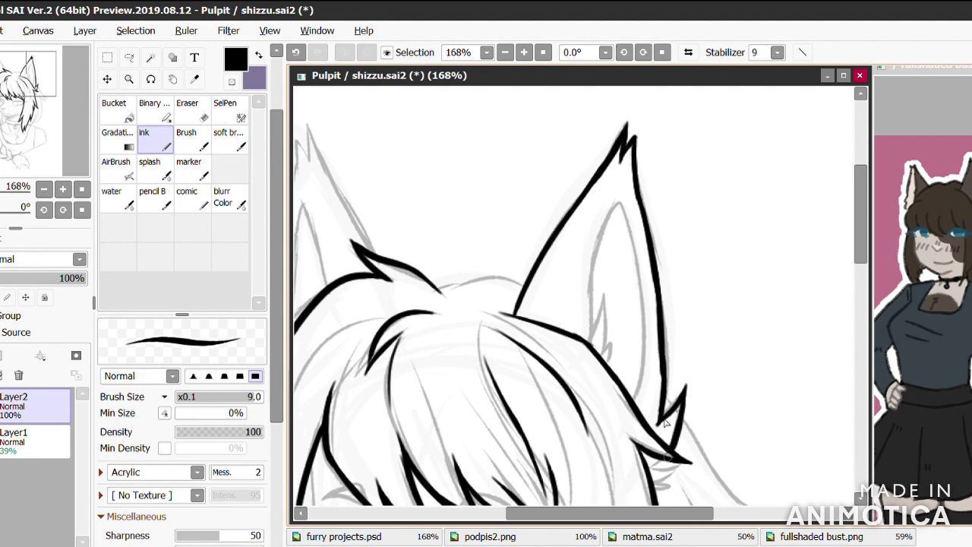
{"action": "mouse_move", "coordinate": [589, 337]}
{"action": "left_mouse_down"}
{"action": "mouse_move", "coordinate": [619, 199]}
{"action": "mouse_move", "coordinate": [646, 402]}
{"action": "left_mouse_up"}
{"action": "left_click_drag", "start_coordinate": [593, 367], "coordinate": [622, 287]}
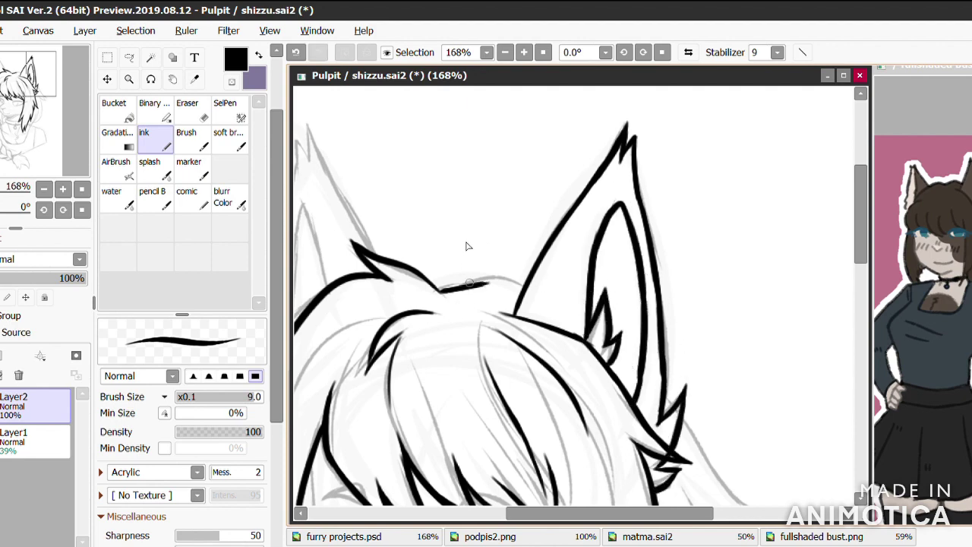
Step: Ink the far ear with its inner edge and close the hair contour between the ears
{"action": "scroll", "coordinate": [538, 306], "scroll_direction": "left", "scroll_amount": 3}
{"action": "mouse_move", "coordinate": [524, 254]}
{"action": "left_mouse_down"}
{"action": "mouse_move", "coordinate": [456, 122]}
{"action": "mouse_move", "coordinate": [429, 346]}
{"action": "left_mouse_up"}
{"action": "left_click_drag", "start_coordinate": [478, 199], "coordinate": [440, 326]}
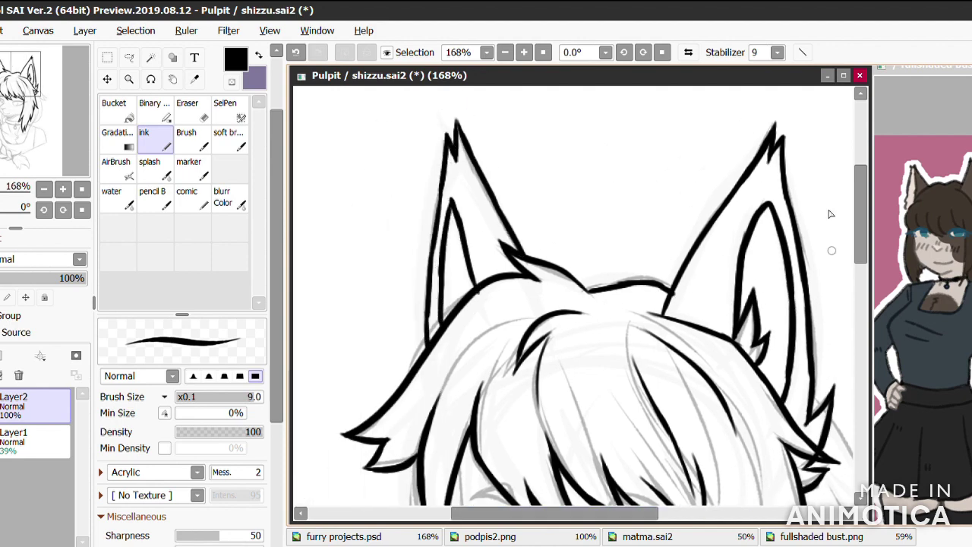
Step: Ink the remaining tapered locks and the rounded back contour of the near-side hair
{"action": "scroll", "coordinate": [678, 327], "scroll_direction": "down", "scroll_amount": 5}
{"action": "scroll", "coordinate": [678, 326], "scroll_direction": "right", "scroll_amount": 2}
{"action": "mouse_move", "coordinate": [710, 149]}
{"action": "left_mouse_down"}
{"action": "mouse_move", "coordinate": [786, 203]}
{"action": "mouse_move", "coordinate": [720, 213]}
{"action": "left_mouse_up"}
{"action": "scroll", "coordinate": [719, 213], "scroll_direction": "down", "scroll_amount": 3}
{"action": "left_click_drag", "start_coordinate": [748, 266], "coordinate": [669, 395]}
{"action": "left_click_drag", "start_coordinate": [691, 334], "coordinate": [634, 422]}
{"action": "left_click_drag", "start_coordinate": [703, 258], "coordinate": [687, 371]}
Step: Ink the muzzle profile, nose, mouth and jawline
{"action": "scroll", "coordinate": [531, 304], "scroll_direction": "up", "scroll_amount": 3}
{"action": "mouse_move", "coordinate": [475, 181]}
{"action": "left_mouse_down"}
{"action": "mouse_move", "coordinate": [410, 262]}
{"action": "mouse_move", "coordinate": [538, 398]}
{"action": "mouse_move", "coordinate": [725, 372]}
{"action": "left_mouse_up"}
{"action": "scroll", "coordinate": [714, 376], "scroll_direction": "up", "scroll_amount": 2}
{"action": "mouse_move", "coordinate": [414, 339]}
{"action": "left_mouse_down"}
{"action": "mouse_move", "coordinate": [450, 353]}
{"action": "mouse_move", "coordinate": [495, 347]}
{"action": "left_mouse_up"}
{"action": "mouse_move", "coordinate": [450, 356]}
{"action": "left_mouse_down"}
{"action": "mouse_move", "coordinate": [464, 426]}
{"action": "mouse_move", "coordinate": [559, 427]}
{"action": "left_mouse_up"}
{"action": "scroll", "coordinate": [558, 427], "scroll_direction": "down", "scroll_amount": 2}
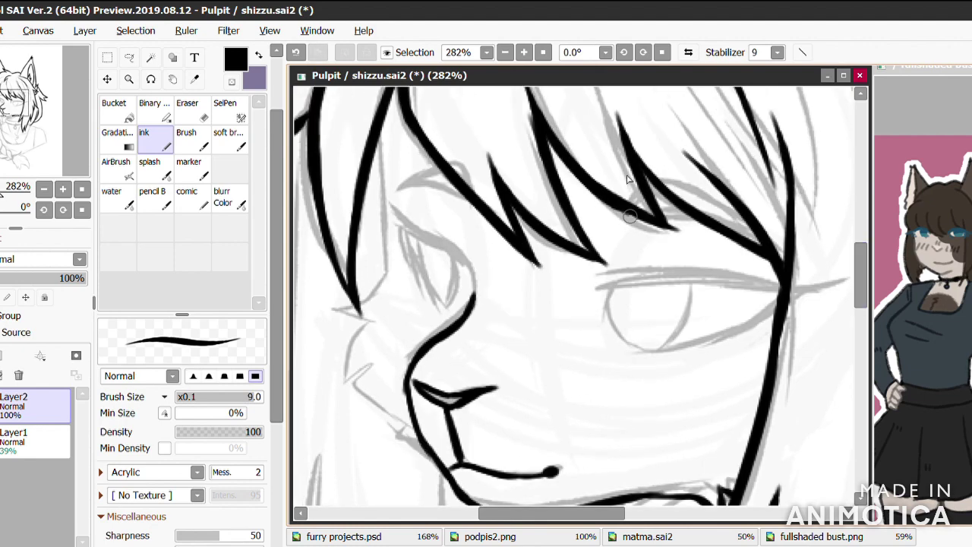
Step: Ink the far edge of the face and its jagged cheek fur, redoing the first stroke
{"action": "mouse_move", "coordinate": [459, 144]}
{"action": "left_mouse_down"}
{"action": "mouse_move", "coordinate": [430, 297]}
{"action": "mouse_move", "coordinate": [456, 405]}
{"action": "left_mouse_up"}
{"action": "key", "text": "ctrl+z"}
{"action": "left_click_drag", "start_coordinate": [419, 339], "coordinate": [454, 408]}
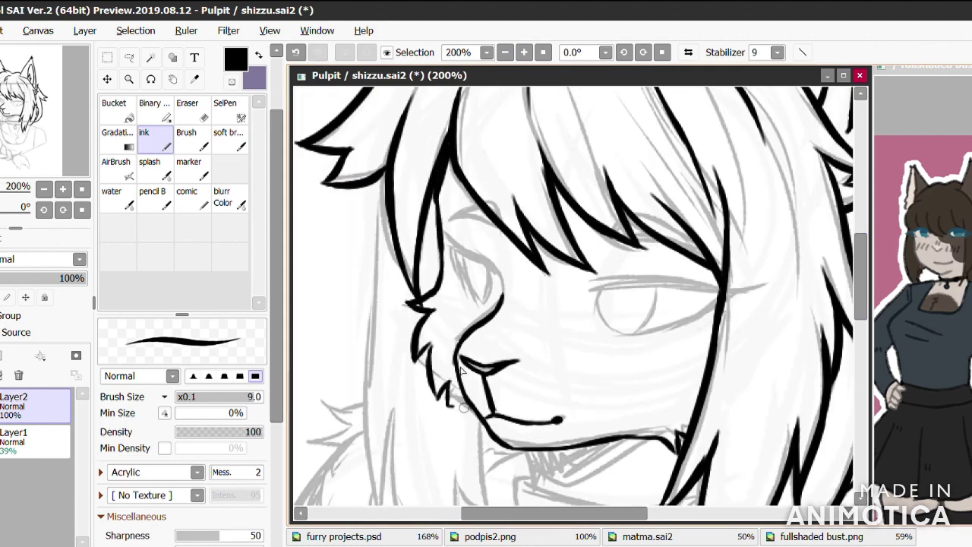
Step: Ink the long hair locks hanging on the far side of the face
{"action": "scroll", "coordinate": [860, 267], "scroll_direction": "down", "scroll_amount": 1}
{"action": "left_click_drag", "start_coordinate": [439, 105], "coordinate": [435, 397]}
{"action": "left_click_drag", "start_coordinate": [433, 287], "coordinate": [497, 439]}
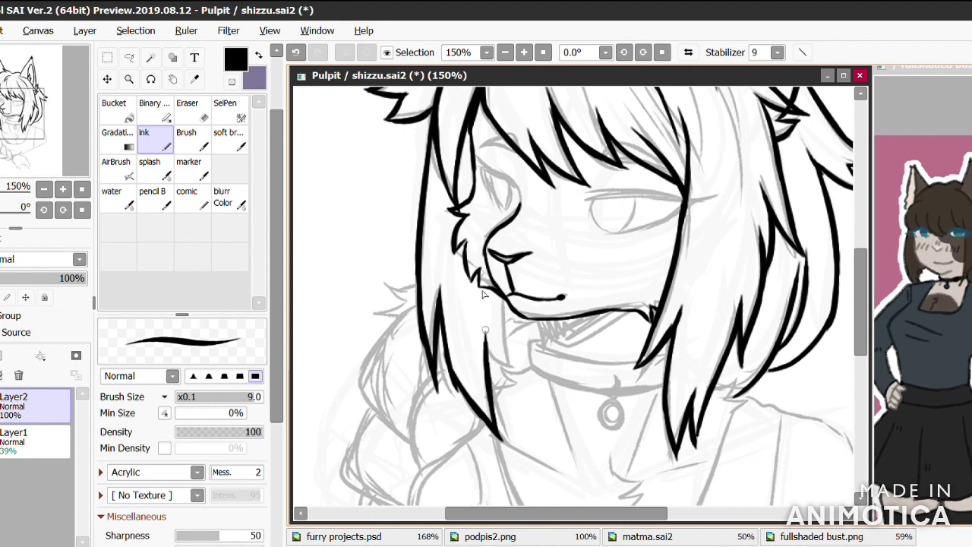
{"action": "left_click_drag", "start_coordinate": [486, 378], "coordinate": [505, 299]}
Step: Ink the choker with its pendant and fill the shadow under the jaw with solid black
{"action": "left_click_drag", "start_coordinate": [555, 349], "coordinate": [668, 357]}
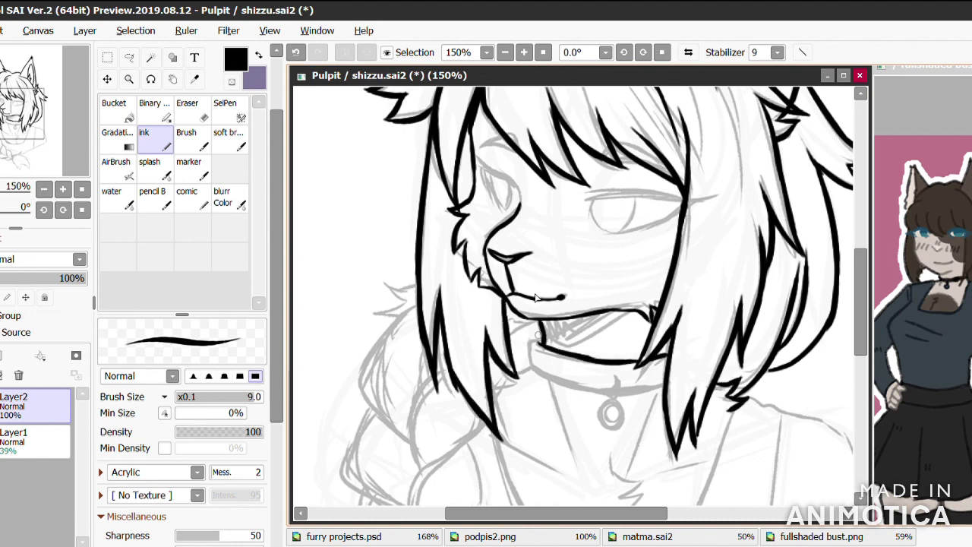
{"action": "left_click_drag", "start_coordinate": [538, 327], "coordinate": [648, 391]}
{"action": "mouse_move", "coordinate": [558, 323]}
{"action": "left_mouse_down"}
{"action": "mouse_move", "coordinate": [623, 318]}
{"action": "mouse_move", "coordinate": [570, 336]}
{"action": "left_mouse_up"}
{"action": "scroll", "coordinate": [571, 177], "scroll_direction": "up", "scroll_amount": 2}
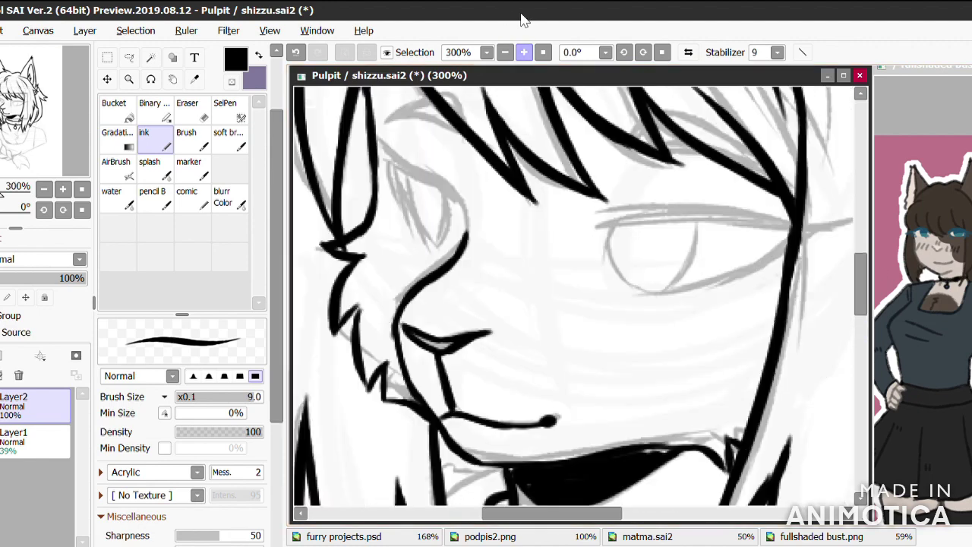
Step: Ink both eyes with thick upper lash lines, irises and pupils
{"action": "left_click_drag", "start_coordinate": [410, 171], "coordinate": [456, 228]}
{"action": "left_click_drag", "start_coordinate": [380, 145], "coordinate": [414, 217]}
{"action": "left_click_drag", "start_coordinate": [402, 183], "coordinate": [455, 243]}
{"action": "mouse_move", "coordinate": [596, 220]}
{"action": "left_mouse_down"}
{"action": "mouse_move", "coordinate": [789, 217]}
{"action": "mouse_move", "coordinate": [846, 227]}
{"action": "left_mouse_up"}
{"action": "left_click_drag", "start_coordinate": [595, 513], "coordinate": [611, 513]}
{"action": "mouse_move", "coordinate": [794, 217]}
{"action": "left_mouse_down"}
{"action": "mouse_move", "coordinate": [660, 278]}
{"action": "mouse_move", "coordinate": [551, 228]}
{"action": "left_mouse_up"}
{"action": "left_click_drag", "start_coordinate": [629, 228], "coordinate": [604, 287]}
{"action": "left_click_drag", "start_coordinate": [577, 228], "coordinate": [584, 262]}
{"action": "left_click_drag", "start_coordinate": [361, 228], "coordinate": [367, 186]}
Step: Ink the eyebrows on a new layer, Layer3, and make Layer2 active again
{"action": "scroll", "coordinate": [571, 186], "scroll_direction": "down", "scroll_amount": 2}
{"action": "key", "text": "ctrl+shift+n"}
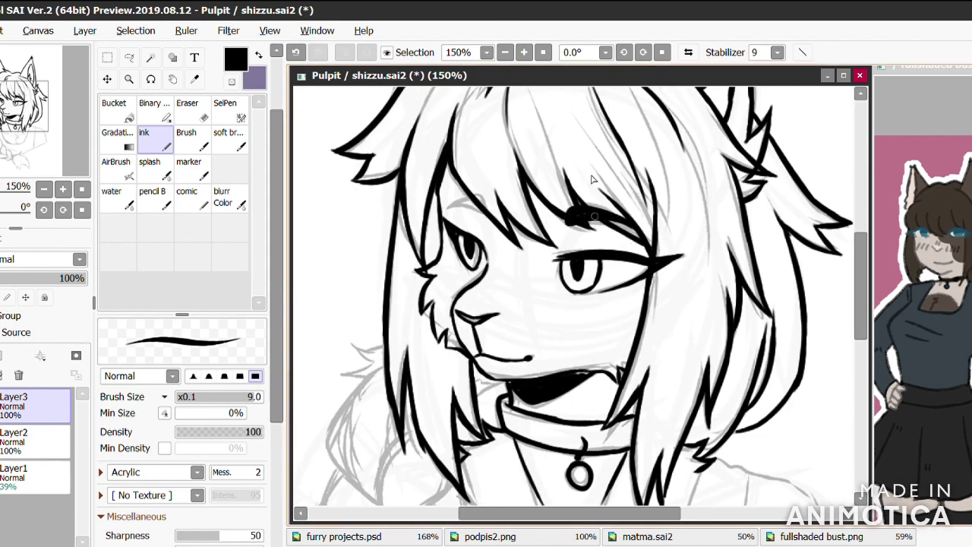
{"action": "left_click", "coordinate": [34, 440]}
Step: Ink the scooped neckline, chest fur tuft, collarbone lines and shoulder contour
{"action": "scroll", "coordinate": [562, 186], "scroll_direction": "down", "scroll_amount": 5}
{"action": "mouse_move", "coordinate": [463, 232]}
{"action": "left_mouse_down"}
{"action": "mouse_move", "coordinate": [490, 308]}
{"action": "mouse_move", "coordinate": [566, 343]}
{"action": "mouse_move", "coordinate": [676, 273]}
{"action": "left_mouse_up"}
{"action": "left_click_drag", "start_coordinate": [687, 237], "coordinate": [651, 323]}
{"action": "left_click_drag", "start_coordinate": [578, 256], "coordinate": [613, 289]}
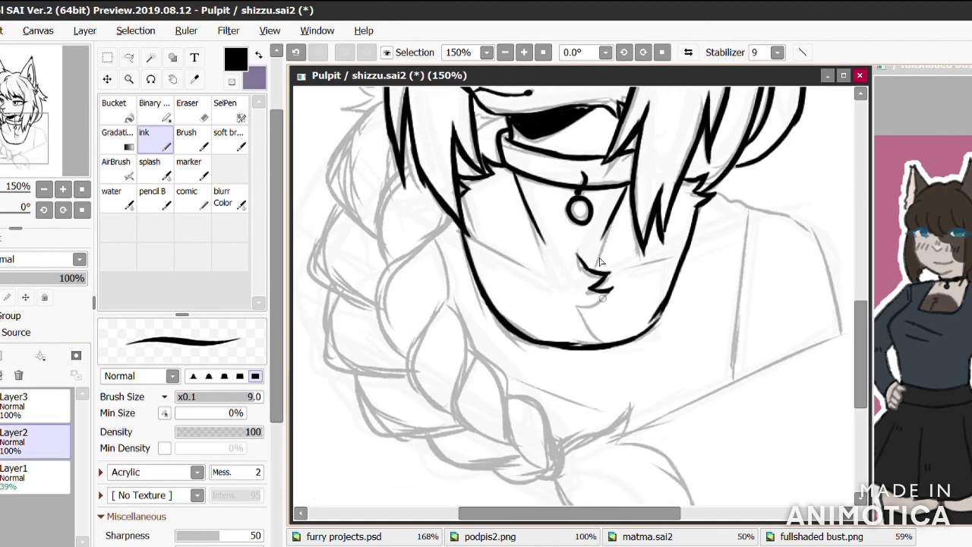
{"action": "left_click_drag", "start_coordinate": [618, 228], "coordinate": [669, 226]}
{"action": "mouse_move", "coordinate": [702, 162]}
{"action": "left_mouse_down"}
{"action": "mouse_move", "coordinate": [805, 195]}
{"action": "mouse_move", "coordinate": [837, 304]}
{"action": "left_mouse_up"}
Step: Ink the interlocking inner strands of the braid down to the hair tie
{"action": "mouse_move", "coordinate": [450, 185]}
{"action": "left_mouse_down"}
{"action": "mouse_move", "coordinate": [390, 223]}
{"action": "mouse_move", "coordinate": [407, 319]}
{"action": "left_mouse_up"}
{"action": "left_click_drag", "start_coordinate": [433, 206], "coordinate": [448, 376]}
{"action": "mouse_move", "coordinate": [440, 268]}
{"action": "left_mouse_down"}
{"action": "mouse_move", "coordinate": [452, 360]}
{"action": "mouse_move", "coordinate": [516, 444]}
{"action": "left_mouse_up"}
{"action": "left_click_drag", "start_coordinate": [471, 354], "coordinate": [520, 452]}
{"action": "left_click_drag", "start_coordinate": [510, 394], "coordinate": [545, 427]}
{"action": "left_click_drag", "start_coordinate": [513, 440], "coordinate": [548, 467]}
Step: Ink the upper and outer strands of the braid, including the tuft at its top
{"action": "scroll", "coordinate": [425, 327], "scroll_direction": "up", "scroll_amount": 2}
{"action": "left_click_drag", "start_coordinate": [410, 237], "coordinate": [382, 334]}
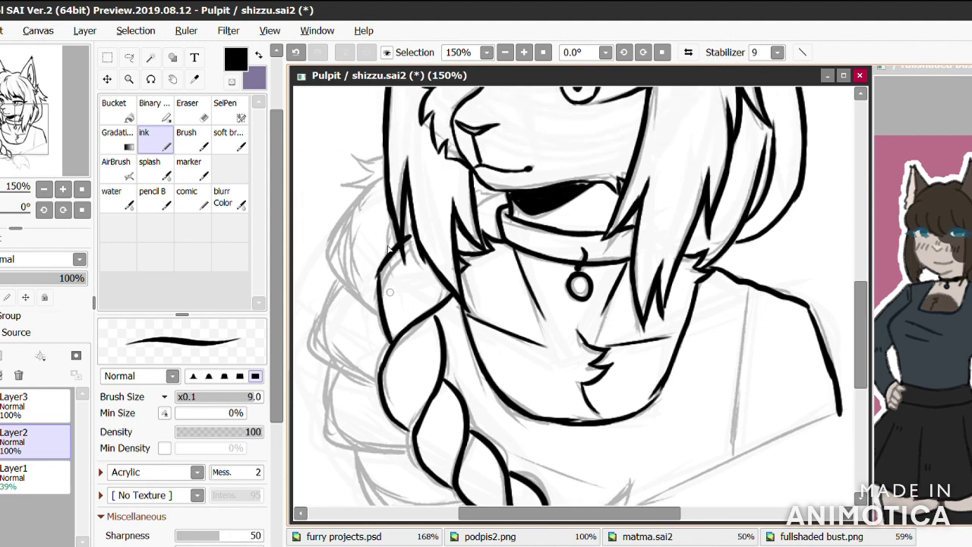
{"action": "mouse_move", "coordinate": [384, 148]}
{"action": "left_mouse_down"}
{"action": "mouse_move", "coordinate": [342, 242]}
{"action": "mouse_move", "coordinate": [315, 386]}
{"action": "mouse_move", "coordinate": [346, 439]}
{"action": "left_mouse_up"}
{"action": "left_click_drag", "start_coordinate": [337, 436], "coordinate": [414, 454]}
{"action": "scroll", "coordinate": [357, 342], "scroll_direction": "down", "scroll_amount": 4}
{"action": "left_click_drag", "start_coordinate": [355, 294], "coordinate": [551, 409]}
Step: Ink the braid's pointed tail, the lower edge of the bust and the sleeve seam
{"action": "mouse_move", "coordinate": [548, 363]}
{"action": "left_mouse_down"}
{"action": "mouse_move", "coordinate": [553, 403]}
{"action": "mouse_move", "coordinate": [600, 482]}
{"action": "left_mouse_up"}
{"action": "left_click_drag", "start_coordinate": [602, 482], "coordinate": [634, 425]}
{"action": "left_click_drag", "start_coordinate": [617, 368], "coordinate": [692, 477]}
{"action": "left_click_drag", "start_coordinate": [556, 368], "coordinate": [840, 260]}
{"action": "left_click_drag", "start_coordinate": [749, 127], "coordinate": [730, 308]}
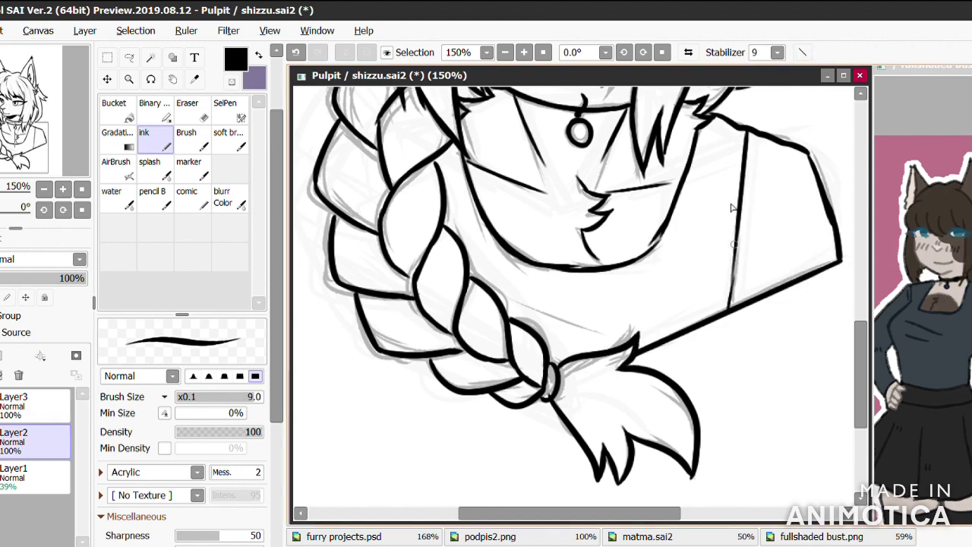
Step: Delete the sketch layer Layer1 and save the file
{"action": "scroll", "coordinate": [548, 438], "scroll_direction": "down", "scroll_amount": 5}
{"action": "key", "text": "Delete"}
{"action": "key", "text": "ctrl+s"}
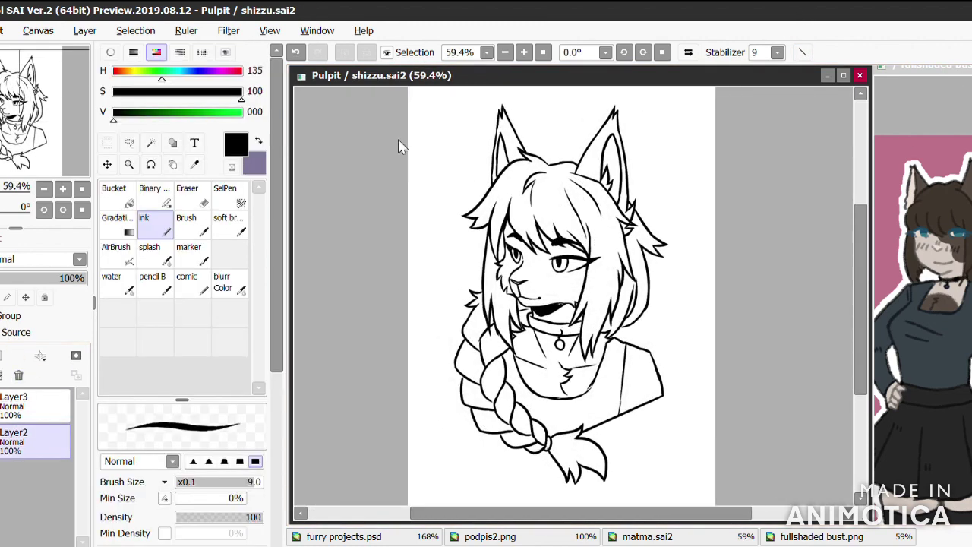
Step: Add Layer4 beneath the line art and set the ink brush size to 20
{"action": "left_click", "coordinate": [76, 354]}
{"action": "scroll", "coordinate": [183, 304], "scroll_direction": "down", "scroll_amount": 5}
{"action": "left_click", "coordinate": [234, 499]}
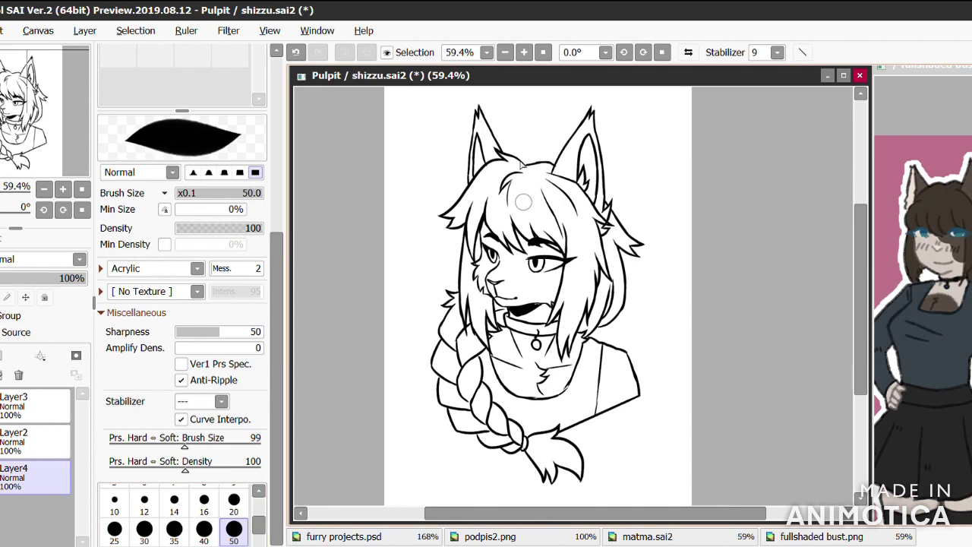
{"action": "scroll", "coordinate": [527, 145], "scroll_direction": "up", "scroll_amount": 4}
Step: Paint dark brown along the inner edges of the bangs and the near-side hair locks
{"action": "mouse_move", "coordinate": [618, 247]}
{"action": "left_mouse_down"}
{"action": "mouse_move", "coordinate": [604, 363]}
{"action": "mouse_move", "coordinate": [569, 444]}
{"action": "left_mouse_up"}
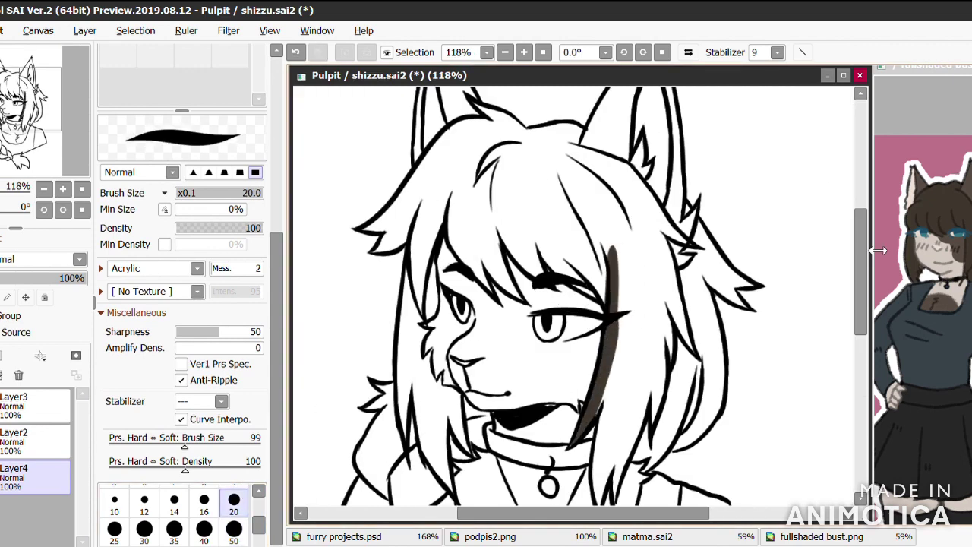
{"action": "scroll", "coordinate": [607, 342], "scroll_direction": "down", "scroll_amount": 1}
{"action": "left_click_drag", "start_coordinate": [612, 346], "coordinate": [585, 455]}
{"action": "left_click_drag", "start_coordinate": [623, 406], "coordinate": [596, 471]}
{"action": "mouse_move", "coordinate": [613, 464]}
{"action": "left_mouse_down"}
{"action": "mouse_move", "coordinate": [642, 357]}
{"action": "mouse_move", "coordinate": [646, 414]}
{"action": "mouse_move", "coordinate": [684, 357]}
{"action": "mouse_move", "coordinate": [710, 341]}
{"action": "mouse_move", "coordinate": [699, 232]}
{"action": "mouse_move", "coordinate": [740, 270]}
{"action": "mouse_move", "coordinate": [687, 216]}
{"action": "mouse_move", "coordinate": [673, 163]}
{"action": "mouse_move", "coordinate": [566, 114]}
{"action": "left_mouse_up"}
{"action": "mouse_move", "coordinate": [622, 181]}
{"action": "left_mouse_down"}
{"action": "mouse_move", "coordinate": [490, 136]}
{"action": "mouse_move", "coordinate": [376, 242]}
{"action": "mouse_move", "coordinate": [448, 156]}
{"action": "mouse_move", "coordinate": [385, 250]}
{"action": "mouse_move", "coordinate": [415, 320]}
{"action": "mouse_move", "coordinate": [458, 252]}
{"action": "mouse_move", "coordinate": [515, 297]}
{"action": "mouse_move", "coordinate": [612, 328]}
{"action": "left_mouse_up"}
Step: Paint dark brown along the inner edges of the far-side hair and the braid strands
{"action": "scroll", "coordinate": [612, 328], "scroll_direction": "down", "scroll_amount": 5}
{"action": "mouse_move", "coordinate": [400, 155]}
{"action": "left_mouse_down"}
{"action": "mouse_move", "coordinate": [357, 357]}
{"action": "mouse_move", "coordinate": [364, 437]}
{"action": "left_mouse_up"}
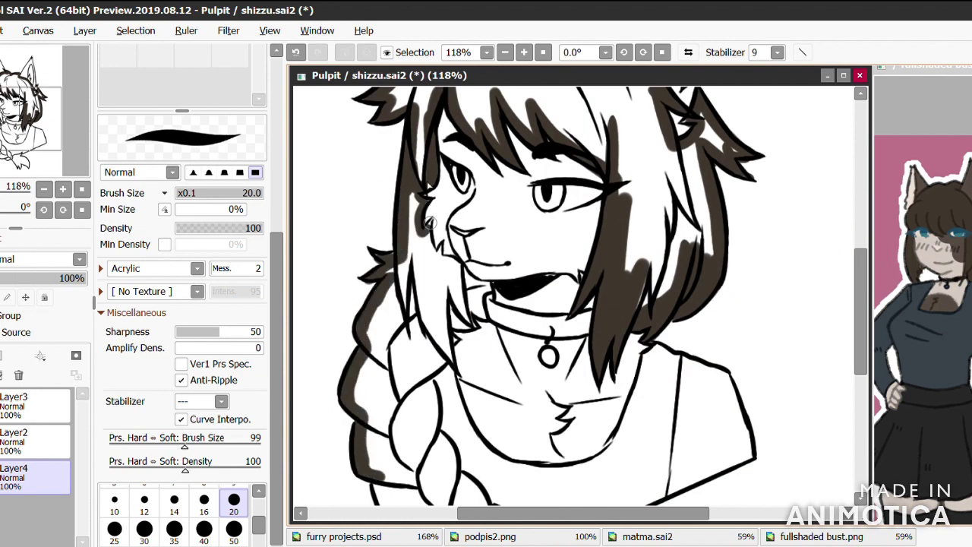
{"action": "mouse_move", "coordinate": [462, 323]}
{"action": "left_mouse_down"}
{"action": "mouse_move", "coordinate": [425, 417]}
{"action": "mouse_move", "coordinate": [429, 454]}
{"action": "left_mouse_up"}
{"action": "scroll", "coordinate": [834, 342], "scroll_direction": "down", "scroll_amount": 5}
{"action": "mouse_move", "coordinate": [372, 326]}
{"action": "left_mouse_down"}
{"action": "mouse_move", "coordinate": [444, 384]}
{"action": "mouse_move", "coordinate": [513, 396]}
{"action": "mouse_move", "coordinate": [445, 279]}
{"action": "left_mouse_up"}
Step: Fill the enclosed areas of the hair and braid with dark brown using the Bucket
{"action": "scroll", "coordinate": [182, 228], "scroll_direction": "up", "scroll_amount": 3}
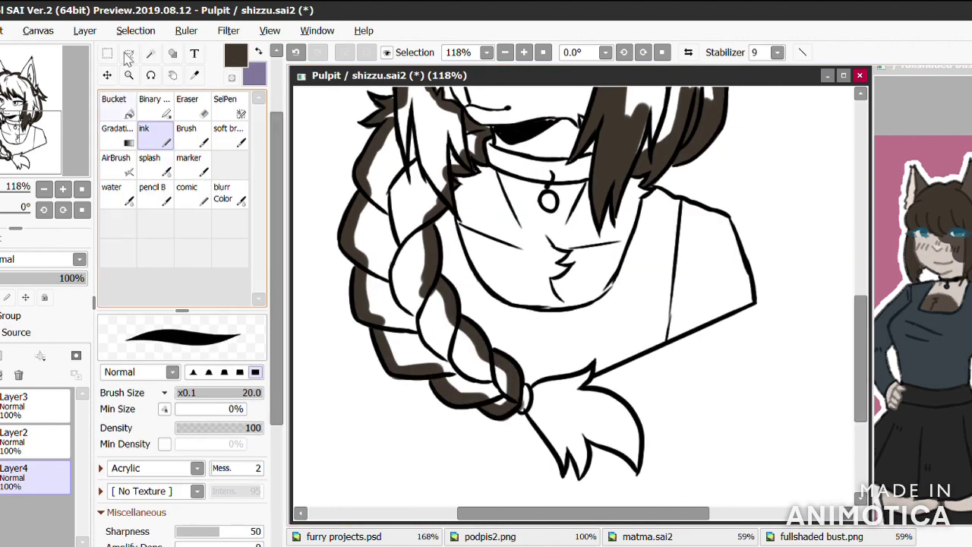
{"action": "left_click", "coordinate": [114, 102]}
{"action": "left_click", "coordinate": [402, 190]}
{"action": "left_click", "coordinate": [646, 114]}
{"action": "scroll", "coordinate": [858, 244], "scroll_direction": "up", "scroll_amount": 3}
{"action": "scroll", "coordinate": [858, 243], "scroll_direction": "up", "scroll_amount": 2}
Step: Finish colouring the braid's tail and paint the hair tie, choker and pendant near-black
{"action": "left_click", "coordinate": [143, 129]}
{"action": "scroll", "coordinate": [537, 340], "scroll_direction": "down", "scroll_amount": 5}
{"action": "mouse_move", "coordinate": [532, 337]}
{"action": "left_mouse_down"}
{"action": "mouse_move", "coordinate": [575, 401]}
{"action": "mouse_move", "coordinate": [562, 364]}
{"action": "mouse_move", "coordinate": [631, 379]}
{"action": "mouse_move", "coordinate": [607, 440]}
{"action": "mouse_move", "coordinate": [577, 402]}
{"action": "left_mouse_up"}
{"action": "left_click", "coordinate": [526, 366], "text": "alt"}
{"action": "scroll", "coordinate": [845, 250], "scroll_direction": "up", "scroll_amount": 2}
{"action": "mouse_move", "coordinate": [490, 187]}
{"action": "left_mouse_down"}
{"action": "mouse_move", "coordinate": [532, 212]}
{"action": "mouse_move", "coordinate": [587, 205]}
{"action": "left_mouse_up"}
Step: Colour the top dark blue-grey on a new layer, Layer5, with the colour sampled from the reference
{"action": "left_click", "coordinate": [927, 334], "text": "alt"}
{"action": "key", "text": "ctrl+shift+n"}
{"action": "mouse_move", "coordinate": [448, 258]}
{"action": "left_mouse_down"}
{"action": "mouse_move", "coordinate": [445, 283]}
{"action": "mouse_move", "coordinate": [487, 389]}
{"action": "mouse_move", "coordinate": [509, 361]}
{"action": "mouse_move", "coordinate": [602, 347]}
{"action": "mouse_move", "coordinate": [650, 243]}
{"action": "left_mouse_up"}
{"action": "mouse_move", "coordinate": [640, 276]}
{"action": "left_mouse_down"}
{"action": "mouse_move", "coordinate": [527, 392]}
{"action": "mouse_move", "coordinate": [729, 357]}
{"action": "mouse_move", "coordinate": [729, 258]}
{"action": "left_mouse_up"}
{"action": "left_click", "coordinate": [114, 104]}
{"action": "left_click", "coordinate": [684, 334]}
Step: Paint the outer fur of both ears greyish brown on a new layer, Layer6
{"action": "key", "text": "ctrl+shift+n"}
{"action": "left_click", "coordinate": [144, 132]}
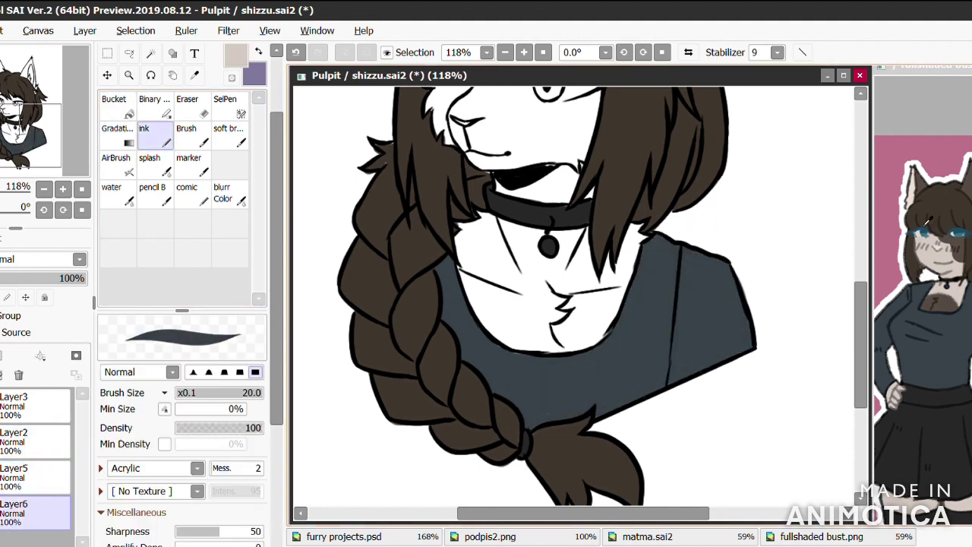
{"action": "scroll", "coordinate": [777, 159], "scroll_direction": "up", "scroll_amount": 5}
{"action": "mouse_move", "coordinate": [646, 115]}
{"action": "left_mouse_down"}
{"action": "mouse_move", "coordinate": [600, 205]}
{"action": "mouse_move", "coordinate": [635, 145]}
{"action": "left_mouse_up"}
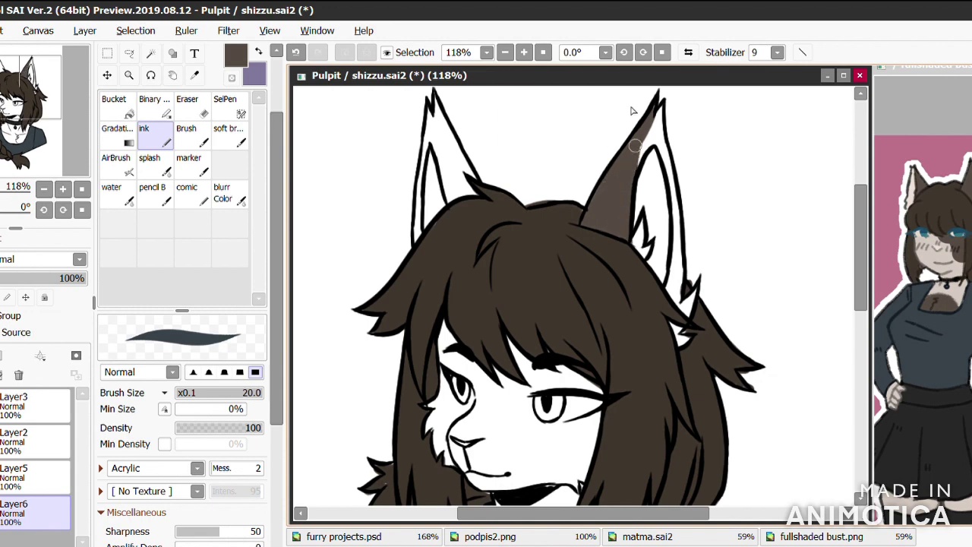
{"action": "left_click_drag", "start_coordinate": [662, 107], "coordinate": [673, 315]}
{"action": "mouse_move", "coordinate": [457, 124]}
{"action": "left_mouse_down"}
{"action": "mouse_move", "coordinate": [421, 112]}
{"action": "mouse_move", "coordinate": [414, 243]}
{"action": "left_mouse_up"}
Step: Fill the face, neck and chest with light beige
{"action": "scroll", "coordinate": [574, 303], "scroll_direction": "down", "scroll_amount": 3}
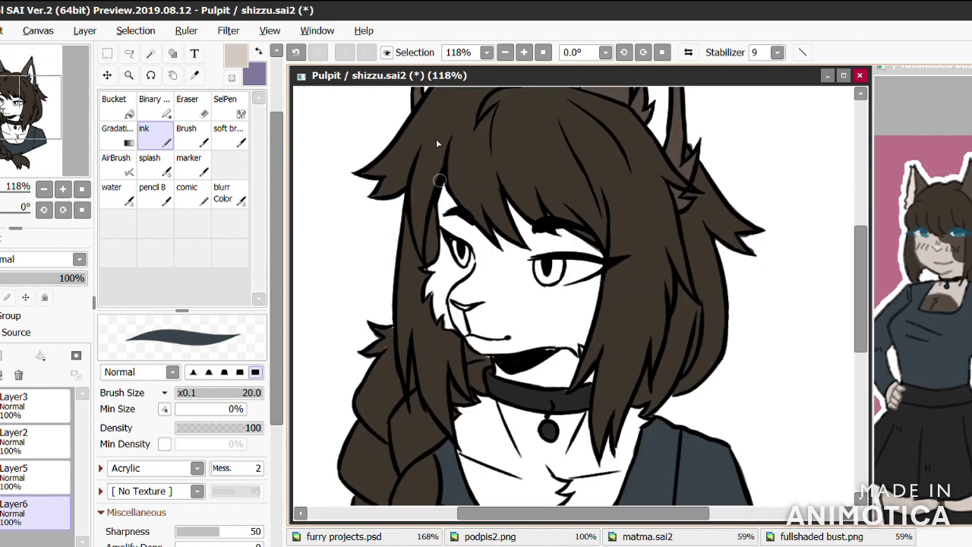
{"action": "scroll", "coordinate": [573, 304], "scroll_direction": "down", "scroll_amount": 5}
{"action": "key", "text": "b"}
{"action": "left_click", "coordinate": [562, 319]}
{"action": "scroll", "coordinate": [562, 319], "scroll_direction": "up", "scroll_amount": 5}
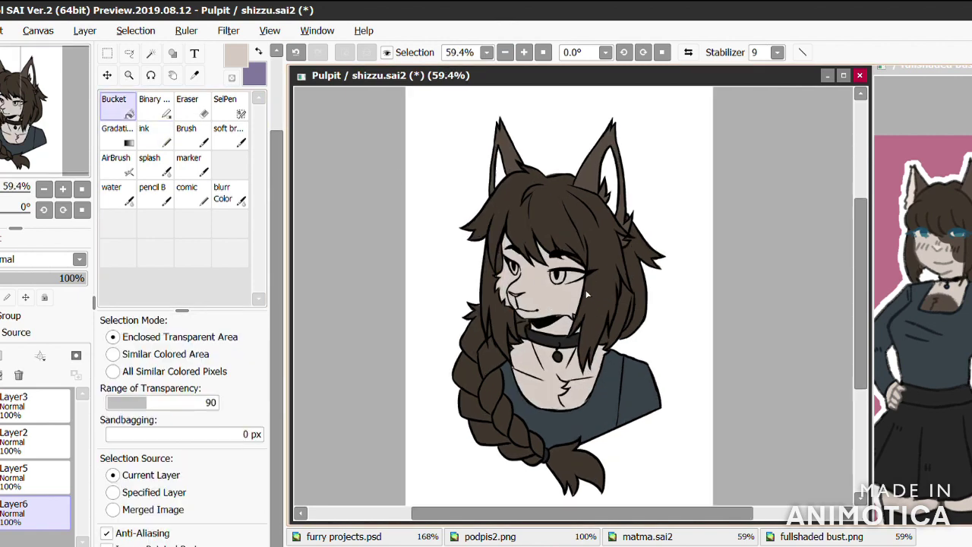
Step: Paint a greyish-brown patch around the eye and another across the chest with the ink brush, using the colour sampled from the ear
{"action": "key", "text": "n"}
{"action": "left_click", "coordinate": [577, 152], "text": "alt"}
{"action": "mouse_move", "coordinate": [524, 254]}
{"action": "left_mouse_down"}
{"action": "mouse_move", "coordinate": [504, 222]}
{"action": "mouse_move", "coordinate": [608, 292]}
{"action": "mouse_move", "coordinate": [507, 168]}
{"action": "mouse_move", "coordinate": [600, 220]}
{"action": "left_mouse_up"}
{"action": "scroll", "coordinate": [615, 385], "scroll_direction": "down", "scroll_amount": 2}
{"action": "mouse_move", "coordinate": [615, 385]}
{"action": "left_mouse_down"}
{"action": "mouse_move", "coordinate": [617, 405]}
{"action": "mouse_move", "coordinate": [585, 410]}
{"action": "left_mouse_up"}
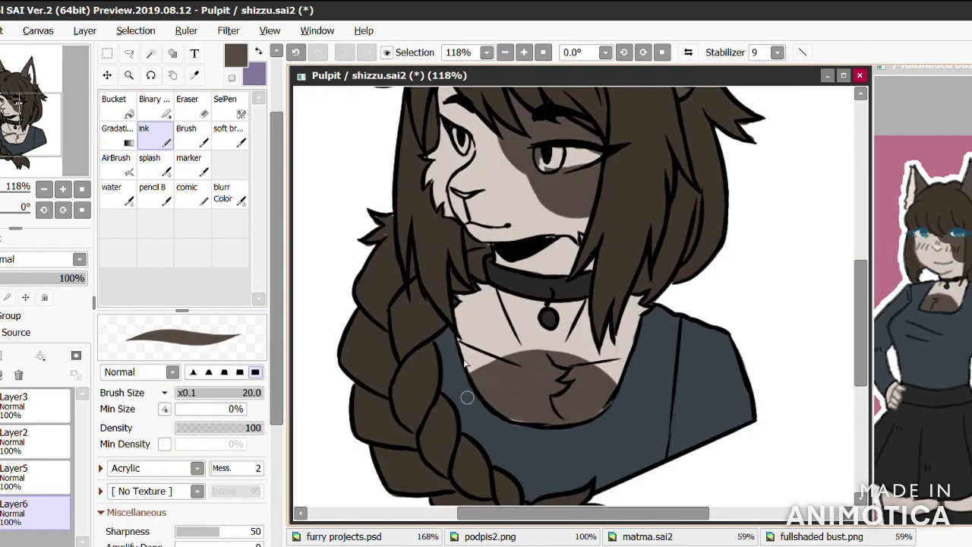
{"action": "mouse_move", "coordinate": [501, 320]}
{"action": "left_mouse_down"}
{"action": "mouse_move", "coordinate": [475, 319]}
{"action": "mouse_move", "coordinate": [547, 309]}
{"action": "mouse_move", "coordinate": [600, 334]}
{"action": "mouse_move", "coordinate": [591, 384]}
{"action": "left_mouse_up"}
Step: Colour the inside of both ears pale peach on a new layer, Layer7
{"action": "scroll", "coordinate": [591, 383], "scroll_direction": "up", "scroll_amount": 5}
{"action": "key", "text": "ctrl+shift+n"}
{"action": "left_click", "coordinate": [653, 160], "text": "alt"}
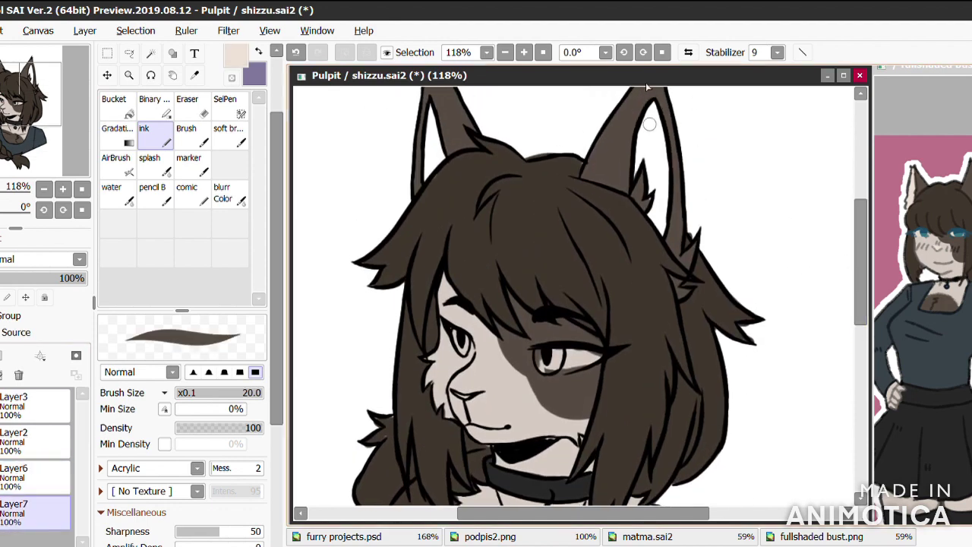
{"action": "scroll", "coordinate": [443, 178], "scroll_direction": "up", "scroll_amount": 5}
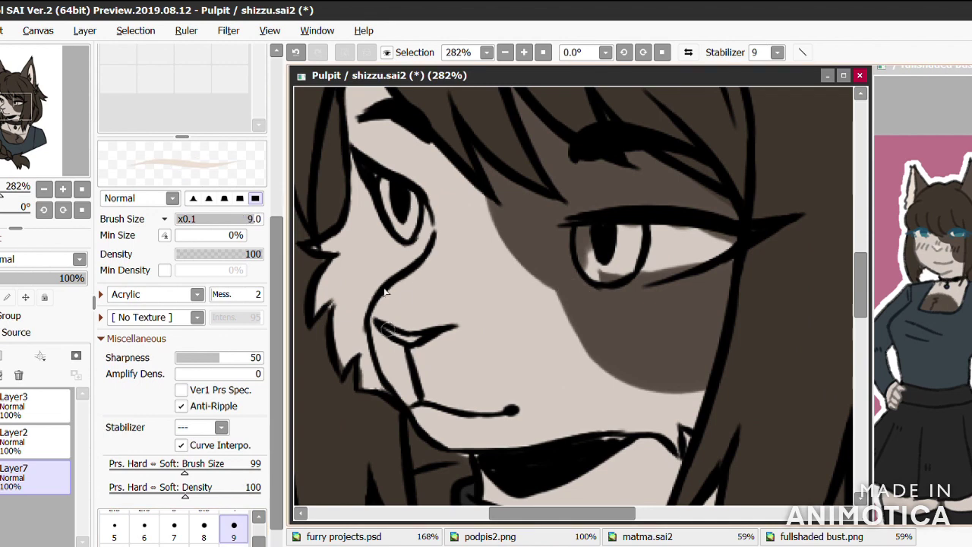
Step: Paint the whites of both eyes and fill the irises with teal sampled from the reference, using a size 9 ink brush
{"action": "scroll", "coordinate": [293, 171], "scroll_direction": "up", "scroll_amount": 5}
{"action": "left_click_drag", "start_coordinate": [628, 252], "coordinate": [730, 224]}
{"action": "scroll", "coordinate": [922, 228], "scroll_direction": "up", "scroll_amount": 5}
{"action": "left_click", "coordinate": [904, 204], "text": "alt"}
{"action": "left_click_drag", "start_coordinate": [586, 232], "coordinate": [619, 258]}
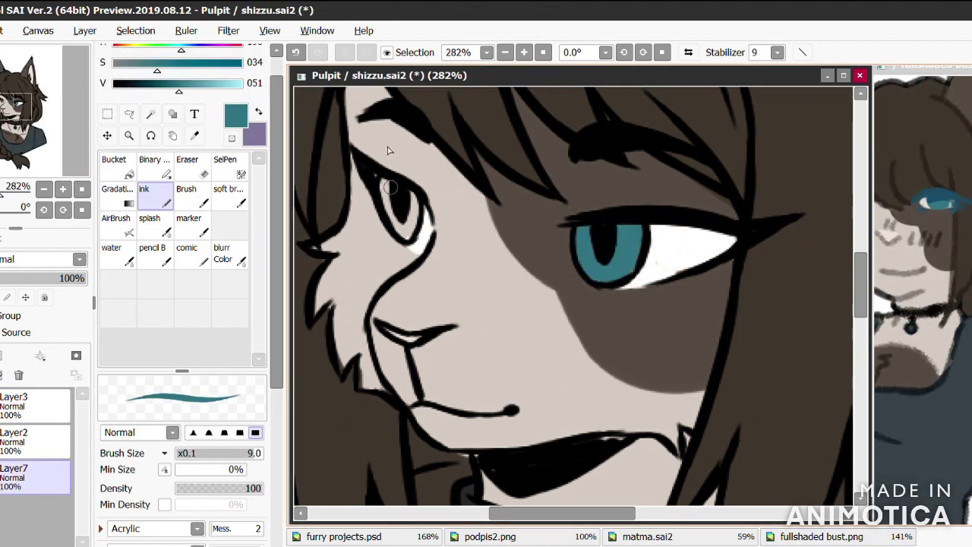
{"action": "left_click_drag", "start_coordinate": [391, 194], "coordinate": [414, 228]}
Step: Paint the pendant's centre dark slate and recolour the choker and pendant rim blue-black with colours sampled from the reference
{"action": "left_click", "coordinate": [896, 271]}
{"action": "scroll", "coordinate": [820, 258], "scroll_direction": "down", "scroll_amount": 5}
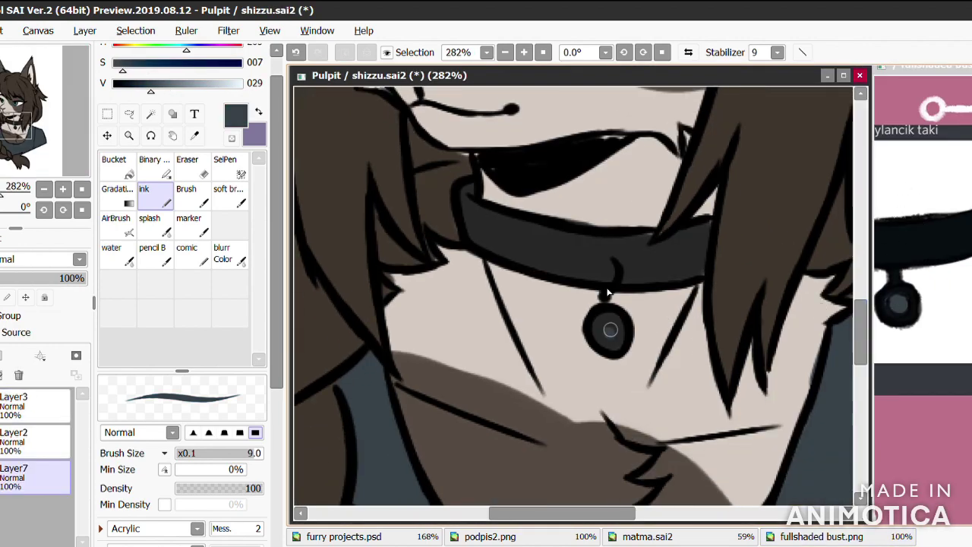
{"action": "left_click", "coordinate": [928, 203], "text": "alt"}
{"action": "left_click_drag", "start_coordinate": [620, 344], "coordinate": [617, 334]}
{"action": "key", "text": "b"}
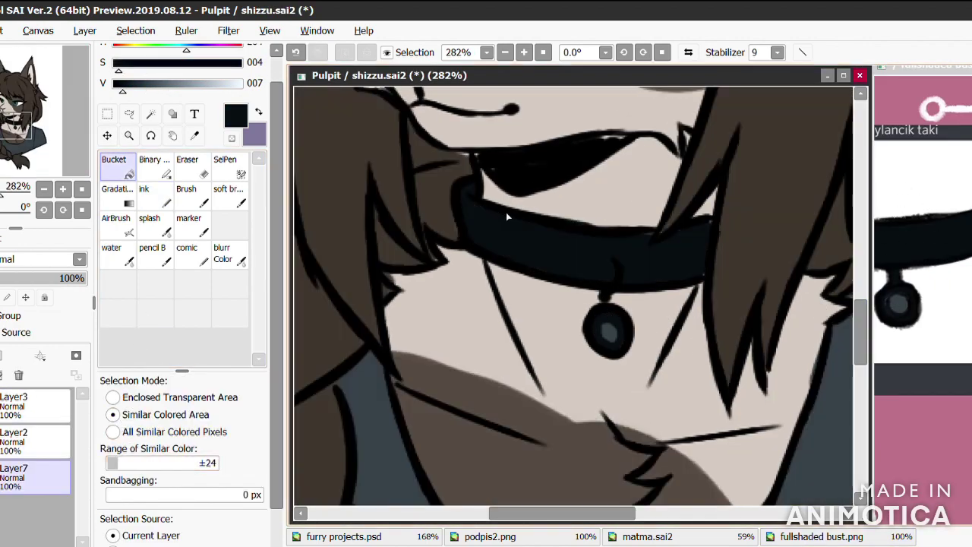
{"action": "scroll", "coordinate": [515, 215], "scroll_direction": "down", "scroll_amount": 4}
Step: Maximise the drawing window and recolour the opacity-locked line art on Layer2 and Layer3 blue-black with a size 2000 binary brush
{"action": "scroll", "coordinate": [966, 195], "scroll_direction": "down", "scroll_amount": 5}
{"action": "scroll", "coordinate": [966, 196], "scroll_direction": "up", "scroll_amount": 1}
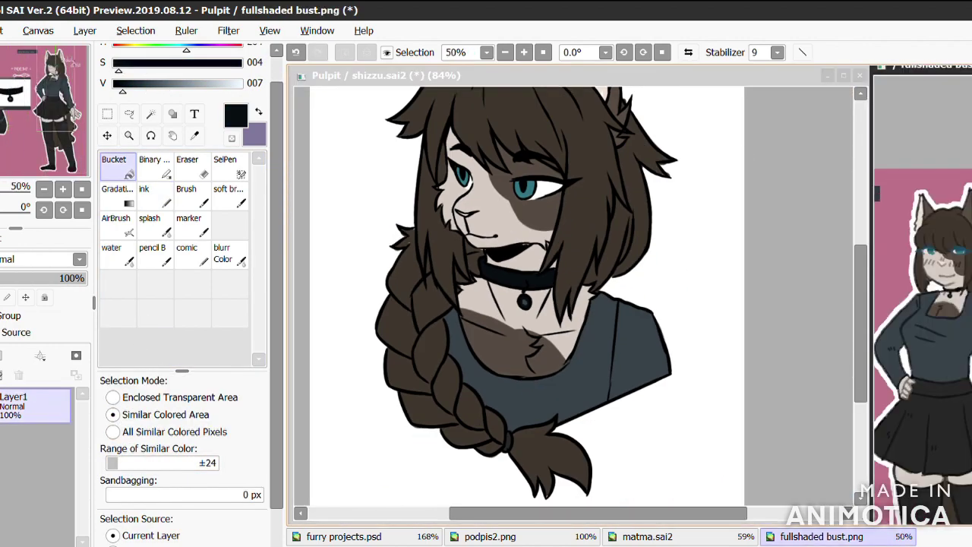
{"action": "scroll", "coordinate": [860, 252], "scroll_direction": "up", "scroll_amount": 3}
{"action": "left_click", "coordinate": [843, 75]}
{"action": "left_click", "coordinate": [34, 440]}
{"action": "key", "text": "n"}
{"action": "scroll", "coordinate": [560, 99], "scroll_direction": "down", "scroll_amount": 1}
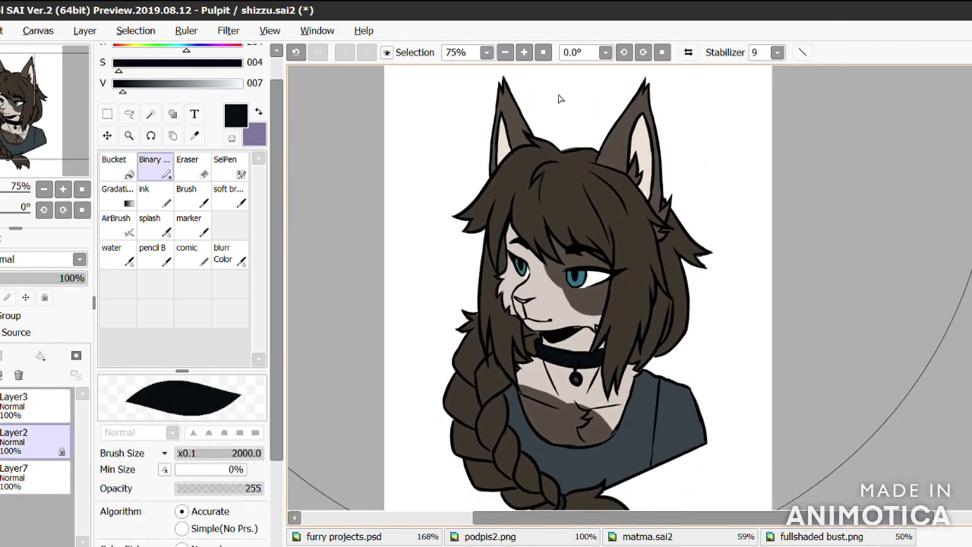
{"action": "scroll", "coordinate": [560, 99], "scroll_direction": "up", "scroll_amount": 5}
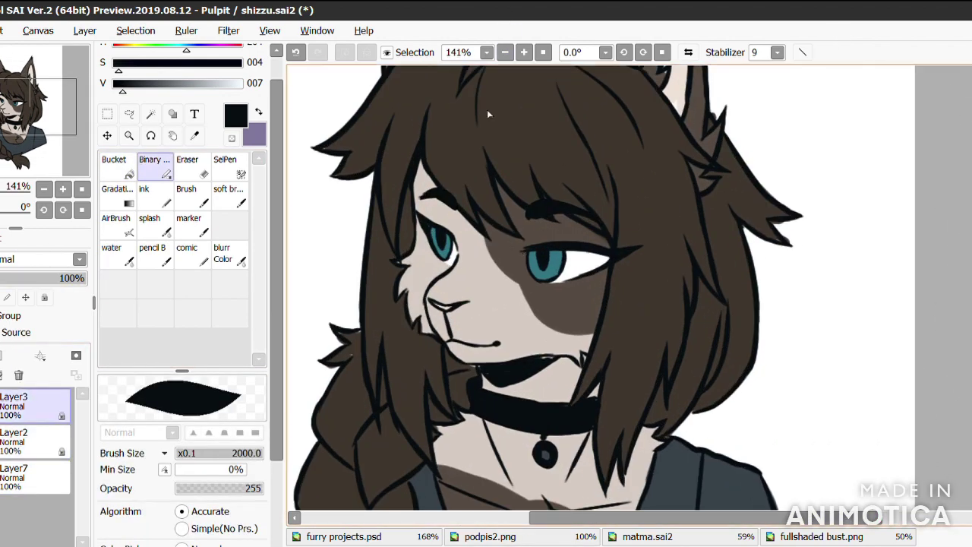
{"action": "scroll", "coordinate": [488, 113], "scroll_direction": "down", "scroll_amount": 5}
Step: Fill a new Multiply layer, Layer8, with deep blue (H 232, S 73, V 61) and lower its opacity to 46%
{"action": "key", "text": "b"}
{"action": "key", "text": "ctrl+shift+n"}
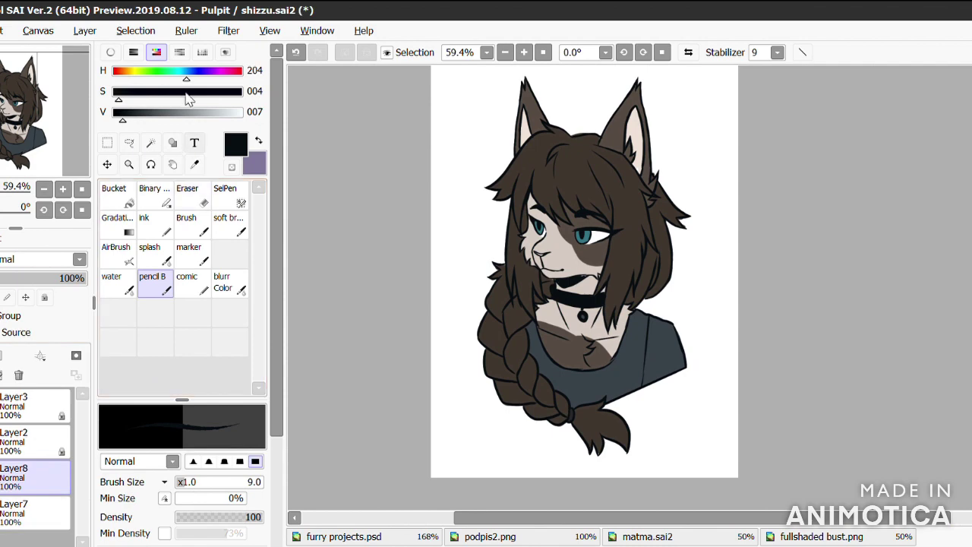
{"action": "left_click_drag", "start_coordinate": [188, 99], "coordinate": [207, 99]}
{"action": "scroll", "coordinate": [577, 227], "scroll_direction": "up", "scroll_amount": 3}
{"action": "left_click", "coordinate": [114, 189]}
{"action": "left_click", "coordinate": [577, 288]}
{"action": "left_click", "coordinate": [143, 218]}
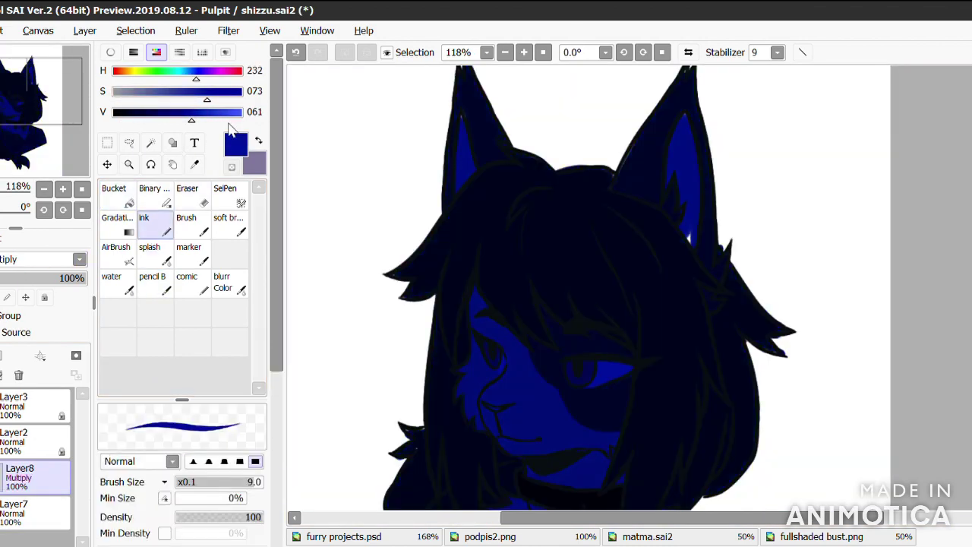
{"action": "scroll", "coordinate": [182, 342], "scroll_direction": "down", "scroll_amount": 3}
{"action": "left_click_drag", "start_coordinate": [76, 278], "coordinate": [29, 278]}
{"action": "scroll", "coordinate": [182, 341], "scroll_direction": "up", "scroll_amount": 3}
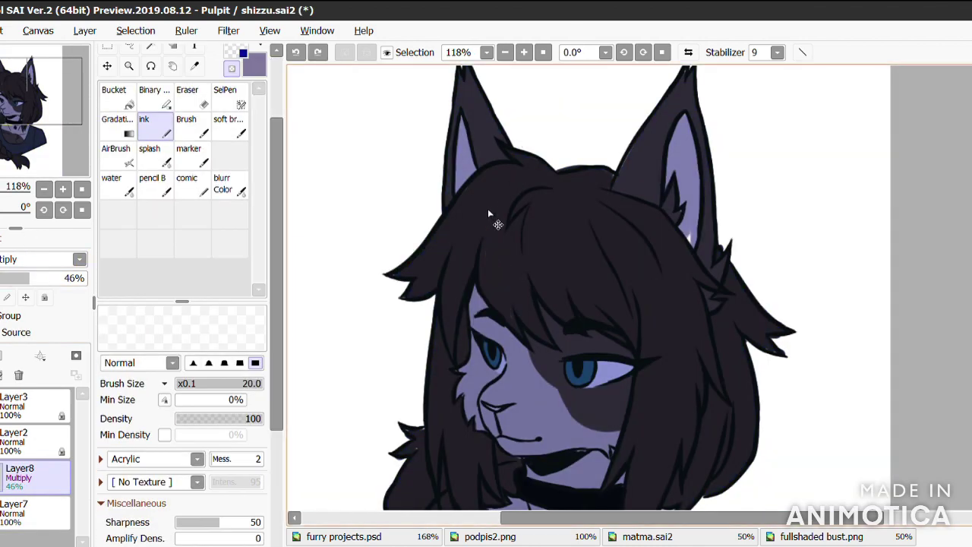
Step: Clear the blue shading from the lit strands of the fringe and side hair and from the ears, using a transparent size 20 ink brush
{"action": "mouse_move", "coordinate": [552, 267]}
{"action": "left_mouse_down"}
{"action": "mouse_move", "coordinate": [577, 244]}
{"action": "mouse_move", "coordinate": [554, 167]}
{"action": "mouse_move", "coordinate": [437, 228]}
{"action": "mouse_move", "coordinate": [439, 249]}
{"action": "left_mouse_up"}
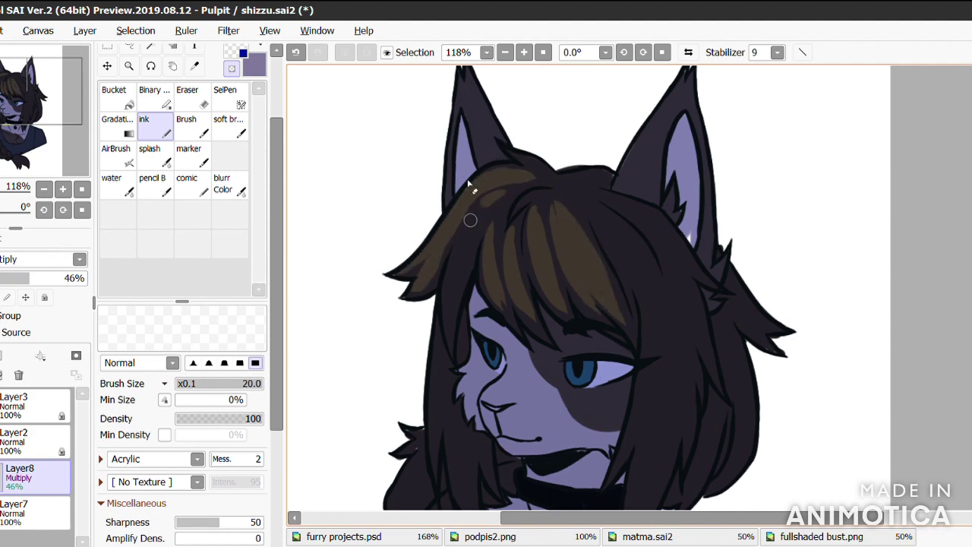
{"action": "mouse_move", "coordinate": [590, 209]}
{"action": "left_mouse_down"}
{"action": "mouse_move", "coordinate": [646, 380]}
{"action": "mouse_move", "coordinate": [642, 276]}
{"action": "mouse_move", "coordinate": [656, 416]}
{"action": "mouse_move", "coordinate": [653, 501]}
{"action": "left_mouse_up"}
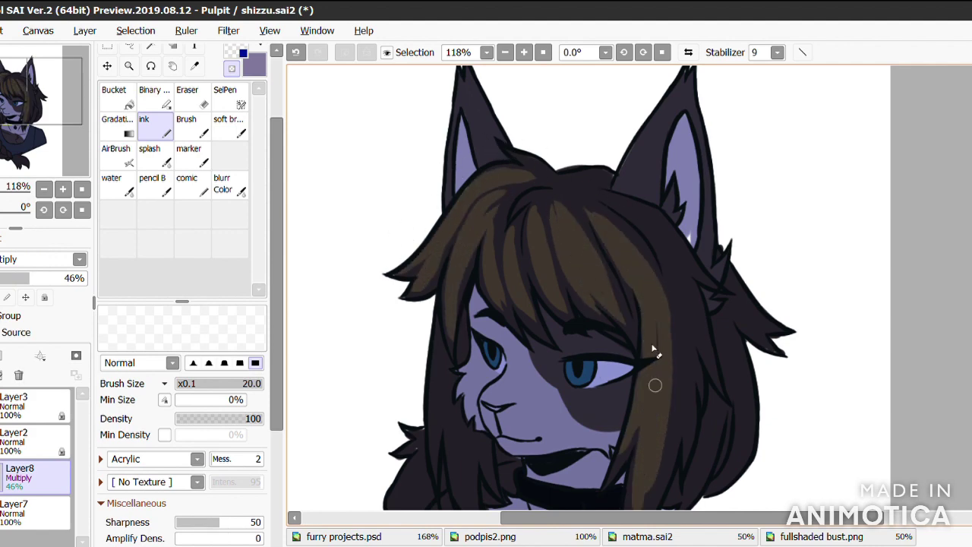
{"action": "mouse_move", "coordinate": [680, 82]}
{"action": "left_mouse_down"}
{"action": "mouse_move", "coordinate": [616, 187]}
{"action": "mouse_move", "coordinate": [686, 98]}
{"action": "mouse_move", "coordinate": [697, 247]}
{"action": "left_mouse_up"}
{"action": "mouse_move", "coordinate": [705, 171]}
{"action": "left_mouse_down"}
{"action": "mouse_move", "coordinate": [717, 278]}
{"action": "mouse_move", "coordinate": [771, 328]}
{"action": "left_mouse_up"}
{"action": "scroll", "coordinate": [589, 288], "scroll_direction": "up", "scroll_amount": 1}
{"action": "left_click_drag", "start_coordinate": [480, 166], "coordinate": [457, 212]}
{"action": "left_click_drag", "start_coordinate": [465, 99], "coordinate": [449, 232]}
Step: Clear the shading from the lit areas of the muzzle, cheek and eyes and from the strands beside and behind the face
{"action": "scroll", "coordinate": [449, 194], "scroll_direction": "down", "scroll_amount": 8}
{"action": "left_click_drag", "start_coordinate": [490, 196], "coordinate": [547, 247]}
{"action": "mouse_move", "coordinate": [524, 182]}
{"action": "left_mouse_down"}
{"action": "mouse_move", "coordinate": [558, 190]}
{"action": "mouse_move", "coordinate": [503, 199]}
{"action": "mouse_move", "coordinate": [534, 228]}
{"action": "left_mouse_up"}
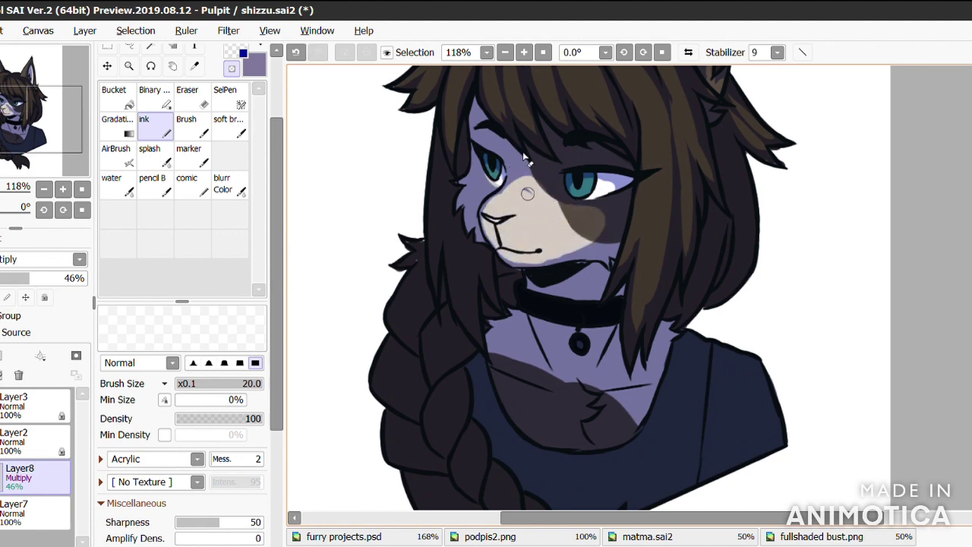
{"action": "mouse_move", "coordinate": [441, 122]}
{"action": "left_mouse_down"}
{"action": "mouse_move", "coordinate": [434, 216]}
{"action": "mouse_move", "coordinate": [456, 289]}
{"action": "left_mouse_up"}
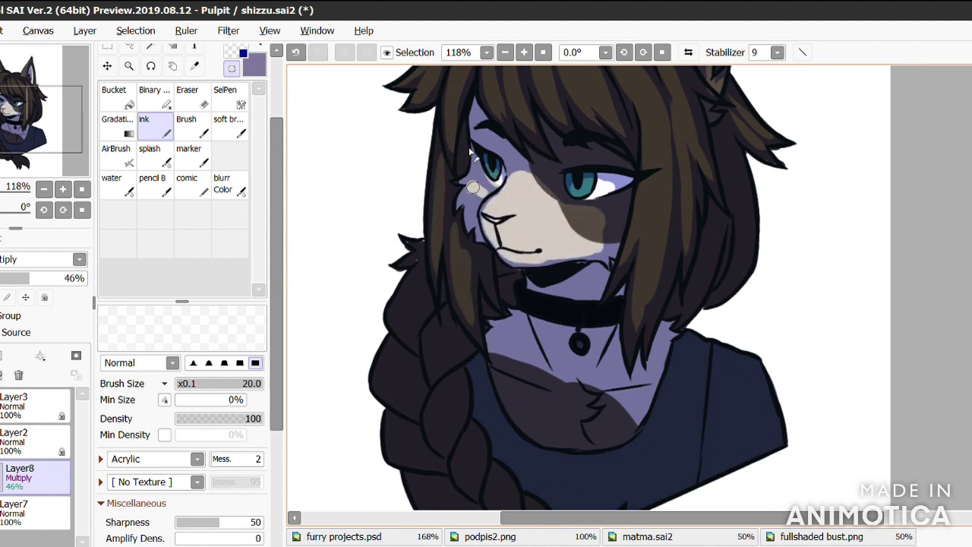
{"action": "left_click_drag", "start_coordinate": [475, 198], "coordinate": [486, 152]}
{"action": "left_click_drag", "start_coordinate": [732, 241], "coordinate": [744, 152]}
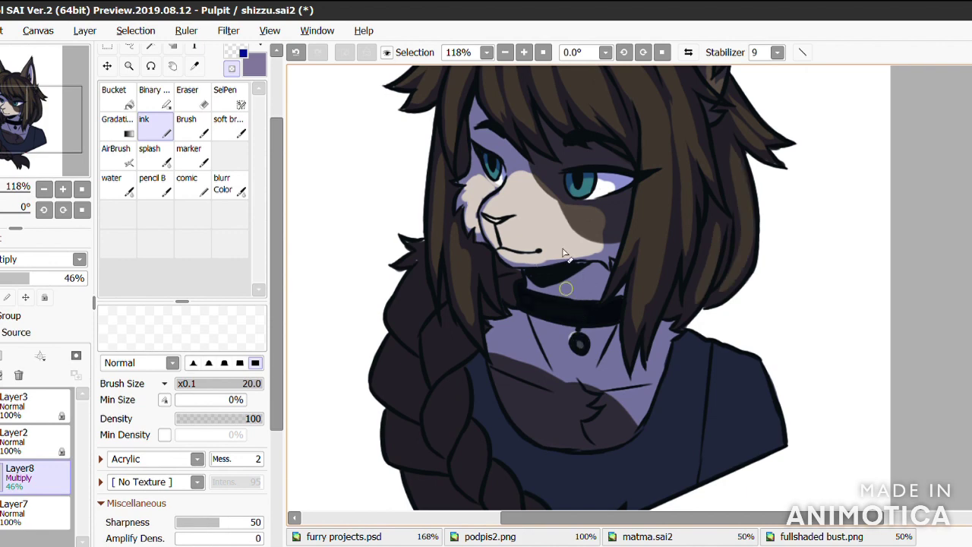
Step: Clear the shading from the lit areas of the chest, top, braid segments and braid tail
{"action": "scroll", "coordinate": [560, 284], "scroll_direction": "down", "scroll_amount": 3}
{"action": "mouse_move", "coordinate": [551, 304]}
{"action": "left_mouse_down"}
{"action": "mouse_move", "coordinate": [566, 342]}
{"action": "mouse_move", "coordinate": [581, 313]}
{"action": "mouse_move", "coordinate": [564, 302]}
{"action": "mouse_move", "coordinate": [606, 287]}
{"action": "mouse_move", "coordinate": [613, 274]}
{"action": "mouse_move", "coordinate": [591, 306]}
{"action": "left_mouse_up"}
{"action": "mouse_move", "coordinate": [664, 262]}
{"action": "left_mouse_down"}
{"action": "mouse_move", "coordinate": [680, 253]}
{"action": "mouse_move", "coordinate": [668, 319]}
{"action": "mouse_move", "coordinate": [650, 348]}
{"action": "mouse_move", "coordinate": [535, 334]}
{"action": "left_mouse_up"}
{"action": "mouse_move", "coordinate": [406, 237]}
{"action": "left_mouse_down"}
{"action": "mouse_move", "coordinate": [395, 285]}
{"action": "mouse_move", "coordinate": [452, 331]}
{"action": "mouse_move", "coordinate": [459, 424]}
{"action": "mouse_move", "coordinate": [528, 445]}
{"action": "left_mouse_up"}
{"action": "scroll", "coordinate": [583, 343], "scroll_direction": "down", "scroll_amount": 2}
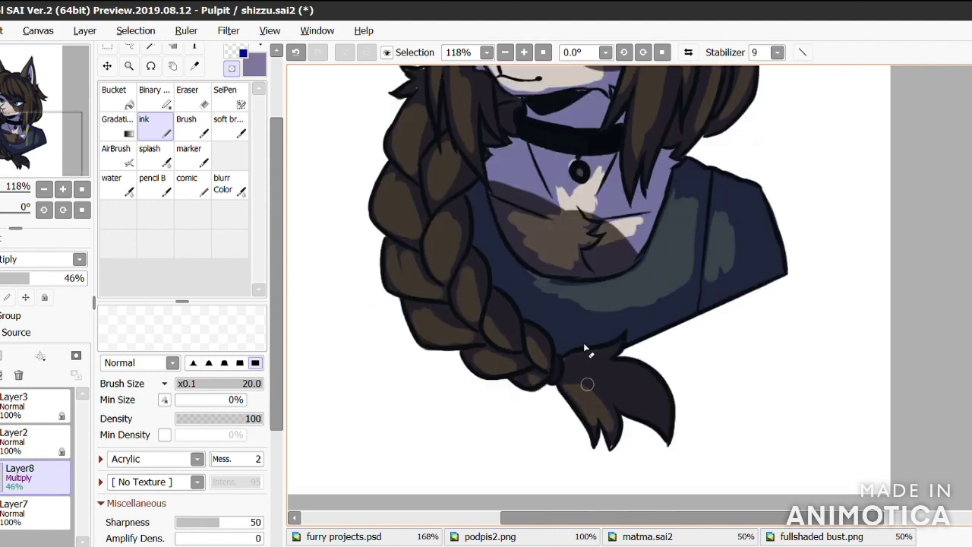
Step: Blend the shading edges on the braid and chest with the blurr Color brush at size 20
{"action": "scroll", "coordinate": [526, 381], "scroll_direction": "up", "scroll_amount": 3}
{"action": "left_click", "coordinate": [230, 183]}
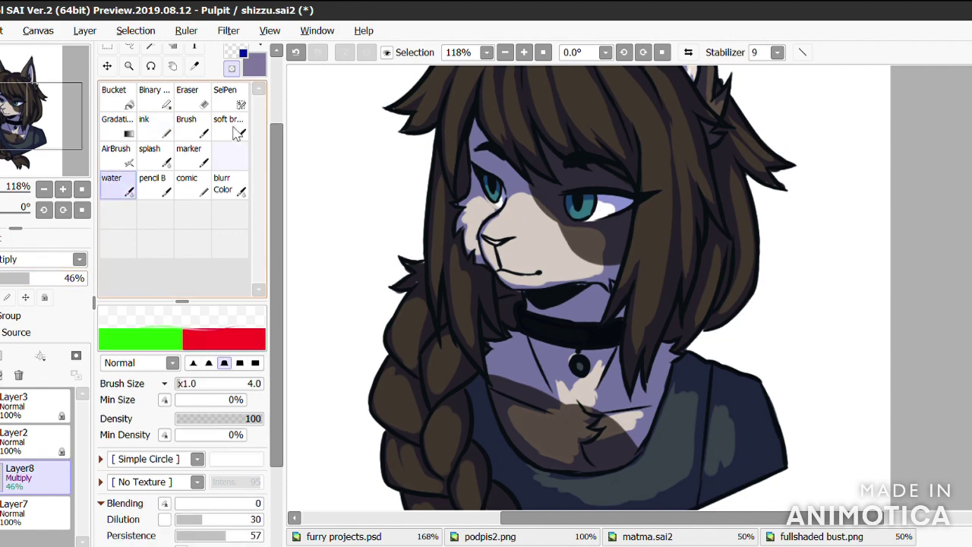
{"action": "scroll", "coordinate": [182, 304], "scroll_direction": "down", "scroll_amount": 3}
{"action": "scroll", "coordinate": [182, 304], "scroll_direction": "up", "scroll_amount": 2}
{"action": "scroll", "coordinate": [183, 228], "scroll_direction": "up", "scroll_amount": 2}
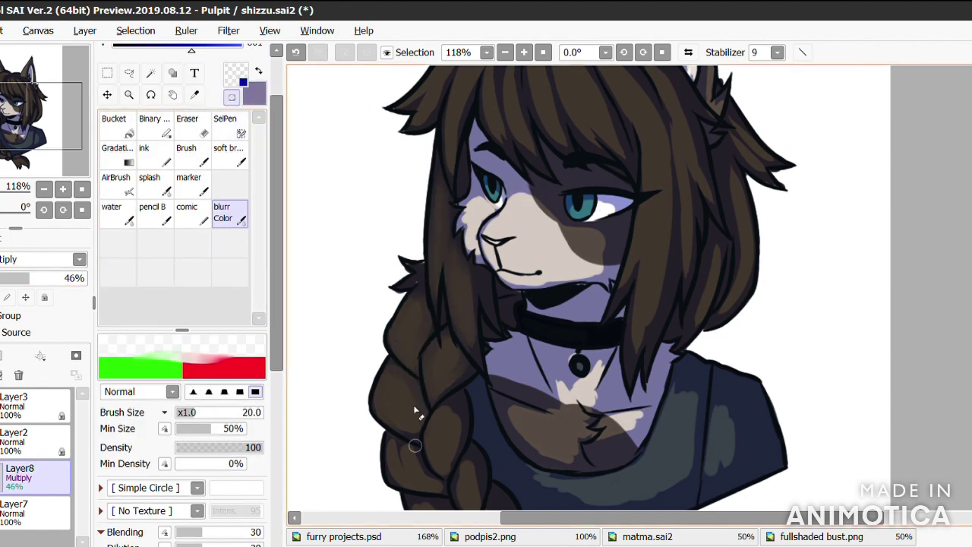
{"action": "mouse_move", "coordinate": [508, 414]}
{"action": "left_mouse_down"}
{"action": "mouse_move", "coordinate": [574, 447]}
{"action": "mouse_move", "coordinate": [557, 411]}
{"action": "mouse_move", "coordinate": [593, 410]}
{"action": "mouse_move", "coordinate": [538, 408]}
{"action": "mouse_move", "coordinate": [589, 467]}
{"action": "mouse_move", "coordinate": [610, 434]}
{"action": "mouse_move", "coordinate": [605, 394]}
{"action": "mouse_move", "coordinate": [543, 360]}
{"action": "left_mouse_up"}
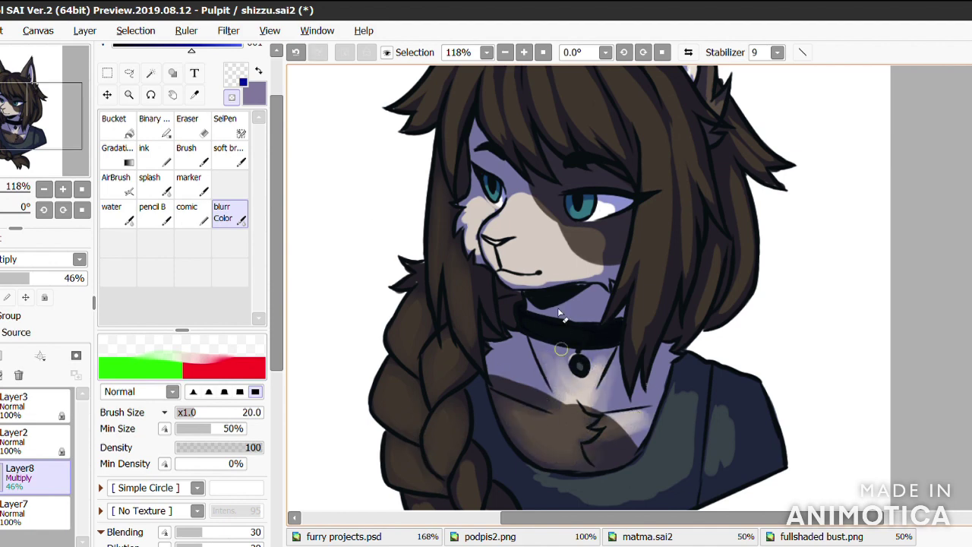
Step: Blend the shading on the neck, face, front hair and braid tail, and soften the top's shading with brush size 50
{"action": "left_click_drag", "start_coordinate": [600, 380], "coordinate": [600, 315]}
{"action": "key", "text": "minus"}
{"action": "mouse_move", "coordinate": [486, 198]}
{"action": "left_mouse_down"}
{"action": "mouse_move", "coordinate": [478, 228]}
{"action": "mouse_move", "coordinate": [532, 281]}
{"action": "mouse_move", "coordinate": [492, 150]}
{"action": "left_mouse_up"}
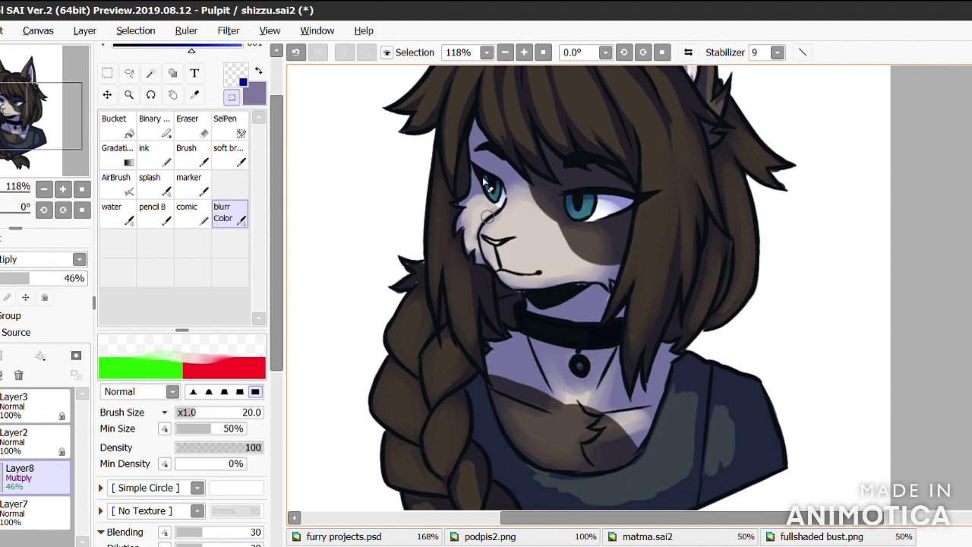
{"action": "scroll", "coordinate": [426, 289], "scroll_direction": "down", "scroll_amount": 5}
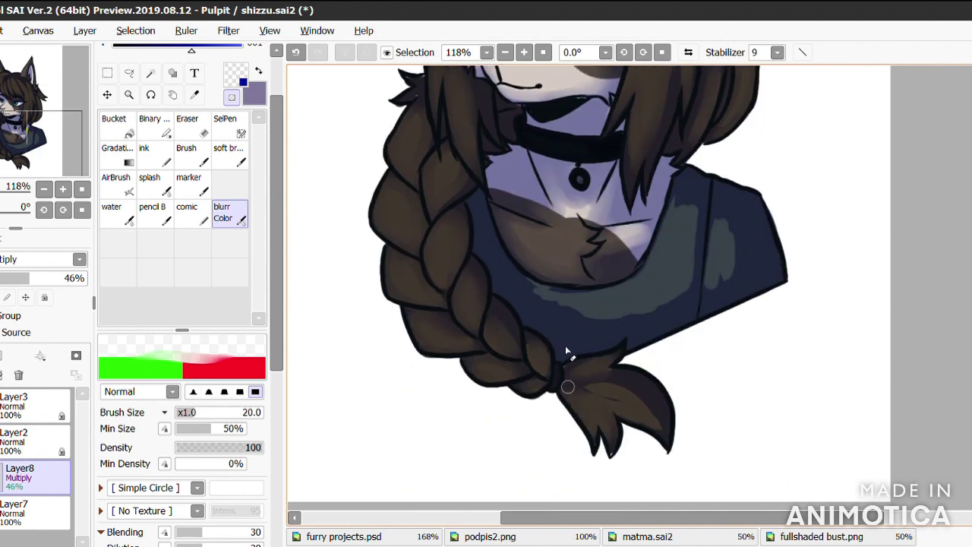
{"action": "mouse_move", "coordinate": [659, 137]}
{"action": "left_mouse_down"}
{"action": "mouse_move", "coordinate": [500, 242]}
{"action": "mouse_move", "coordinate": [685, 150]}
{"action": "left_mouse_up"}
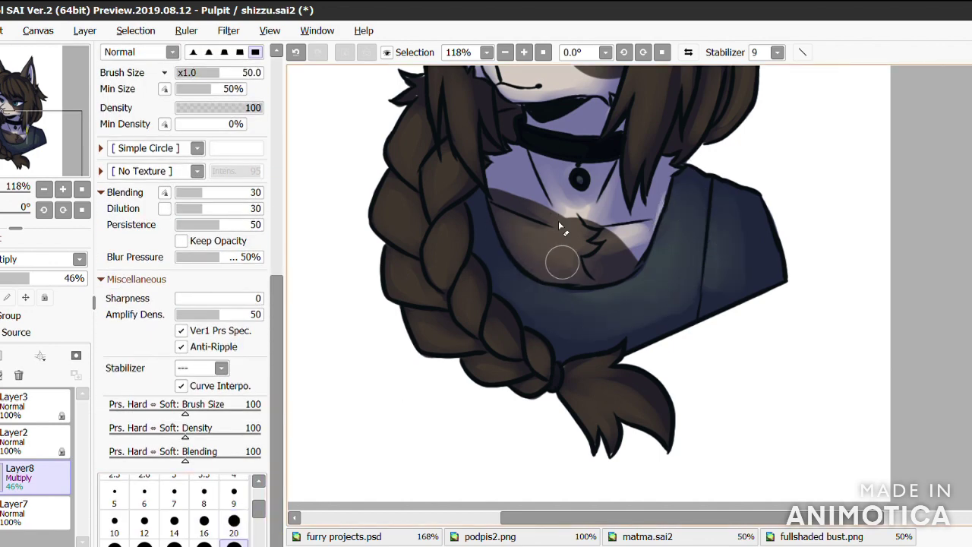
Step: Reduce the blending brush to size 20 and smooth the shading on the ears and the upper and outer hair
{"action": "scroll", "coordinate": [554, 190], "scroll_direction": "up", "scroll_amount": 8}
{"action": "key", "text": "bracketleft"}
{"action": "key", "text": "bracketleft"}
{"action": "key", "text": "bracketleft"}
{"action": "key", "text": "bracketleft"}
{"action": "key", "text": "bracketleft"}
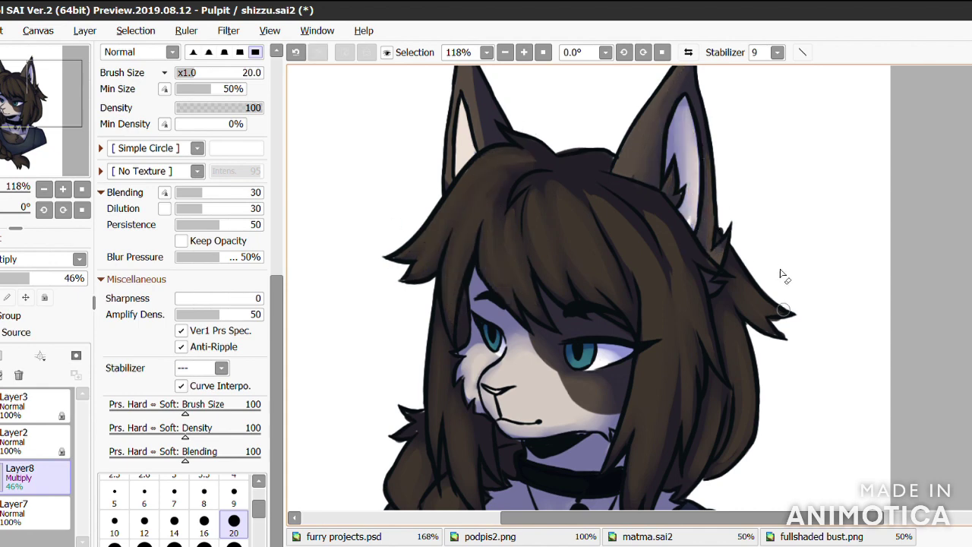
{"action": "scroll", "coordinate": [532, 178], "scroll_direction": "up", "scroll_amount": 2}
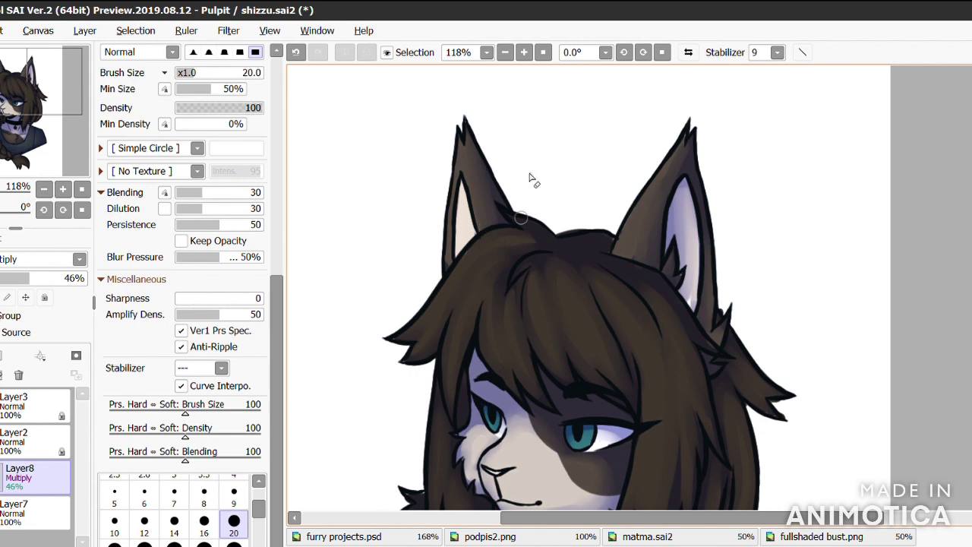
Step: Raise the shading layer's opacity to 51%, merge it down into Layer7 and save the drawing
{"action": "scroll", "coordinate": [611, 204], "scroll_direction": "down", "scroll_amount": 10}
{"action": "left_click", "coordinate": [34, 278]}
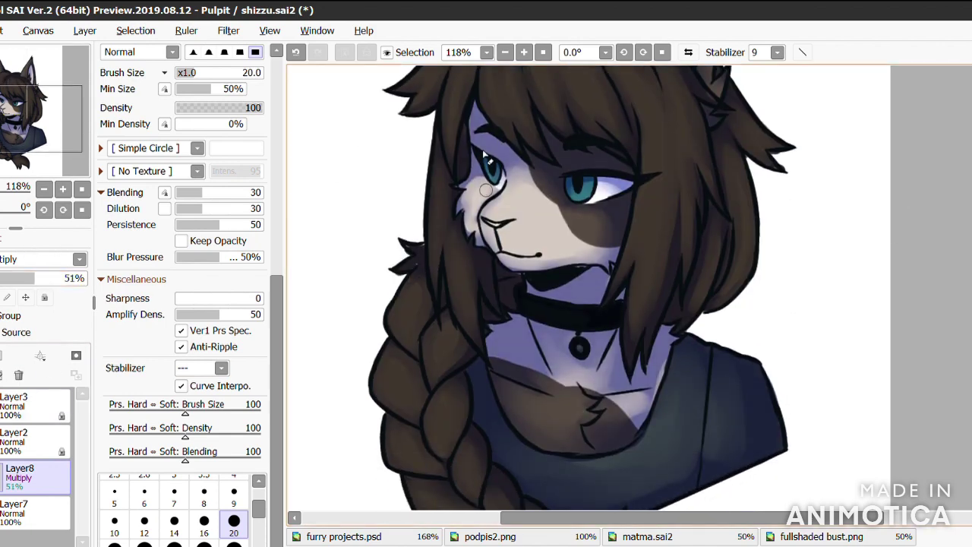
{"action": "scroll", "coordinate": [625, 338], "scroll_direction": "down", "scroll_amount": 2}
{"action": "key", "text": "ctrl+e"}
{"action": "key", "text": "ctrl+s"}
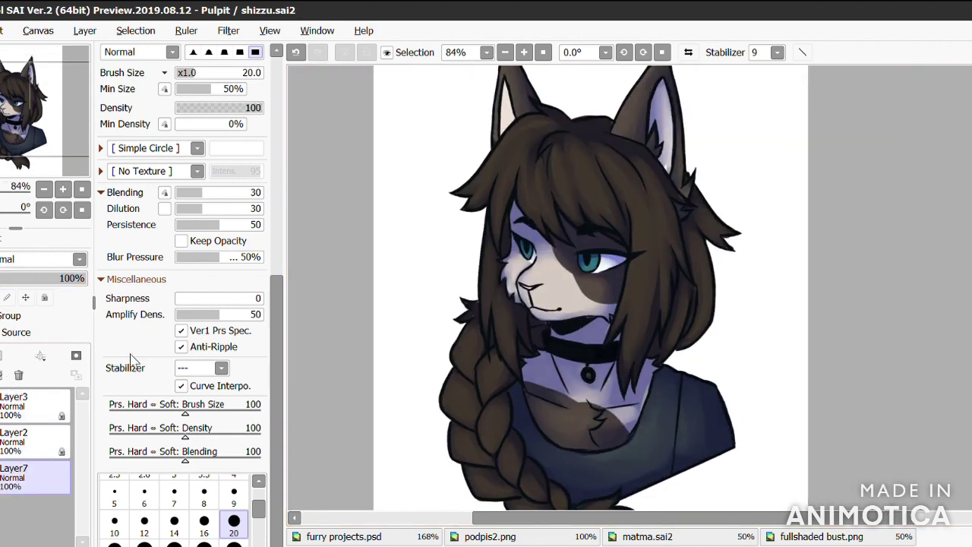
Step: Merge the line art on Layer2 down into Layer7
{"action": "left_click", "coordinate": [31, 440]}
{"action": "scroll", "coordinate": [591, 218], "scroll_direction": "up", "scroll_amount": 3}
{"action": "key", "text": "ctrl+e"}
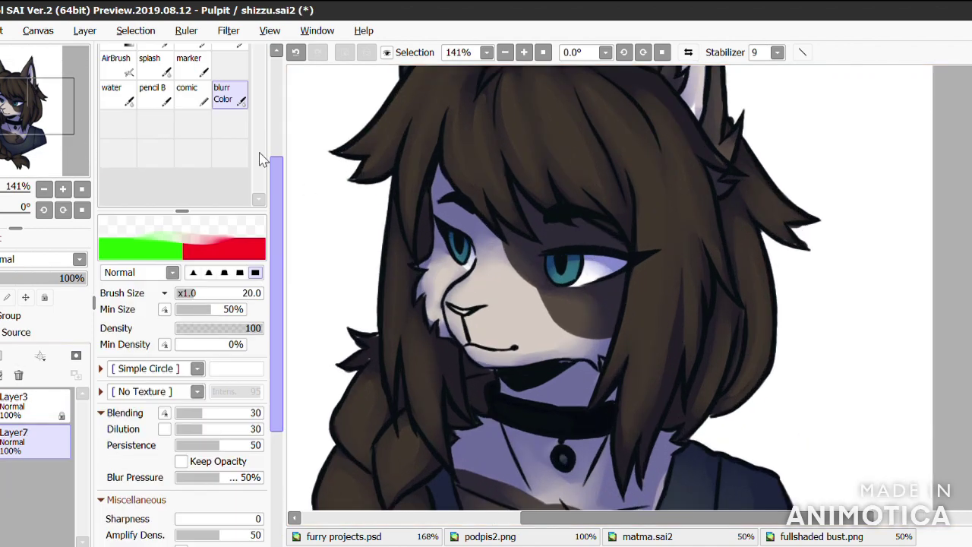
Step: Paint over the fringe and front hair with the water brush at size 9, adding strands and softening the inner line art
{"action": "key", "text": "c"}
{"action": "key", "text": "bracketright"}
{"action": "key", "text": "bracketright"}
{"action": "key", "text": "bracketright"}
{"action": "key", "text": "bracketright"}
{"action": "key", "text": "bracketright"}
{"action": "scroll", "coordinate": [524, 119], "scroll_direction": "up", "scroll_amount": 3}
{"action": "mouse_move", "coordinate": [527, 156]}
{"action": "left_mouse_down"}
{"action": "mouse_move", "coordinate": [517, 278]}
{"action": "mouse_move", "coordinate": [592, 444]}
{"action": "left_mouse_up"}
{"action": "left_click_drag", "start_coordinate": [486, 323], "coordinate": [531, 448]}
{"action": "left_click_drag", "start_coordinate": [452, 171], "coordinate": [421, 269]}
{"action": "mouse_move", "coordinate": [493, 162]}
{"action": "left_mouse_down"}
{"action": "mouse_move", "coordinate": [504, 273]}
{"action": "mouse_move", "coordinate": [592, 380]}
{"action": "left_mouse_up"}
{"action": "left_click_drag", "start_coordinate": [612, 304], "coordinate": [695, 391]}
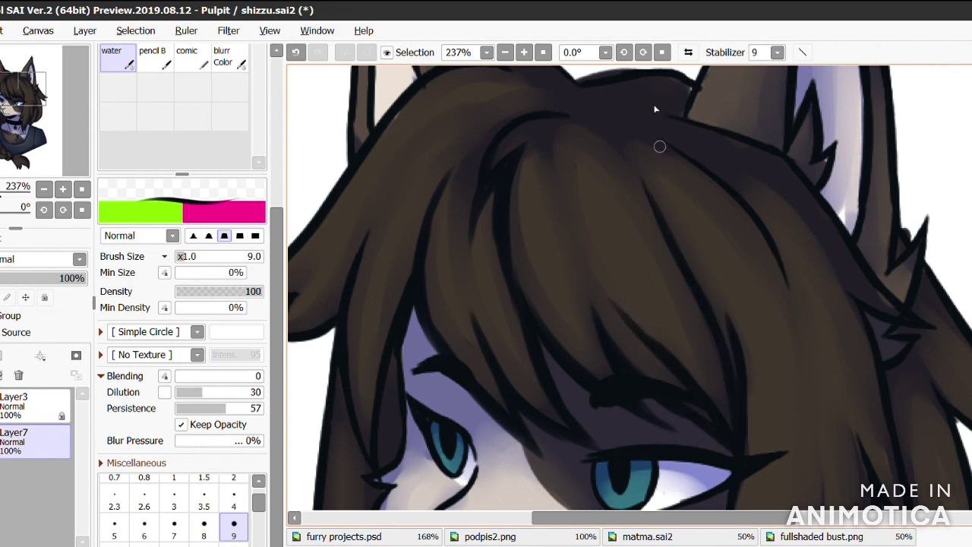
Step: Sample a tone from the ear tuft and add more strand shading along the side and lower edge of the fringe
{"action": "left_click", "coordinate": [803, 182], "text": "alt"}
{"action": "left_click_drag", "start_coordinate": [797, 243], "coordinate": [810, 363]}
{"action": "left_click_drag", "start_coordinate": [653, 342], "coordinate": [726, 433]}
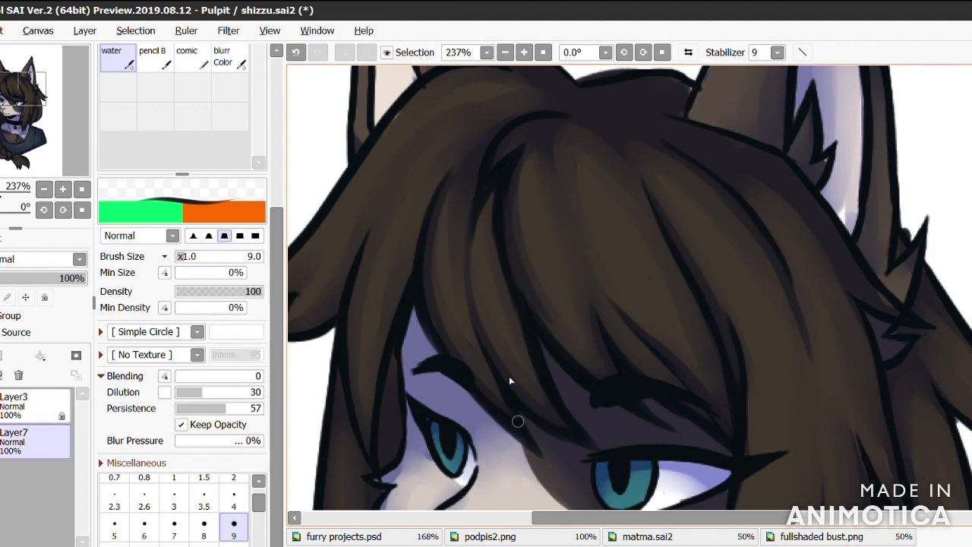
Step: Repaint the edge between the ear and hair, and extend the outer hair tips with pointed, loose flyaway strands
{"action": "left_click", "coordinate": [505, 52]}
{"action": "scroll", "coordinate": [589, 318], "scroll_direction": "right", "scroll_amount": 3}
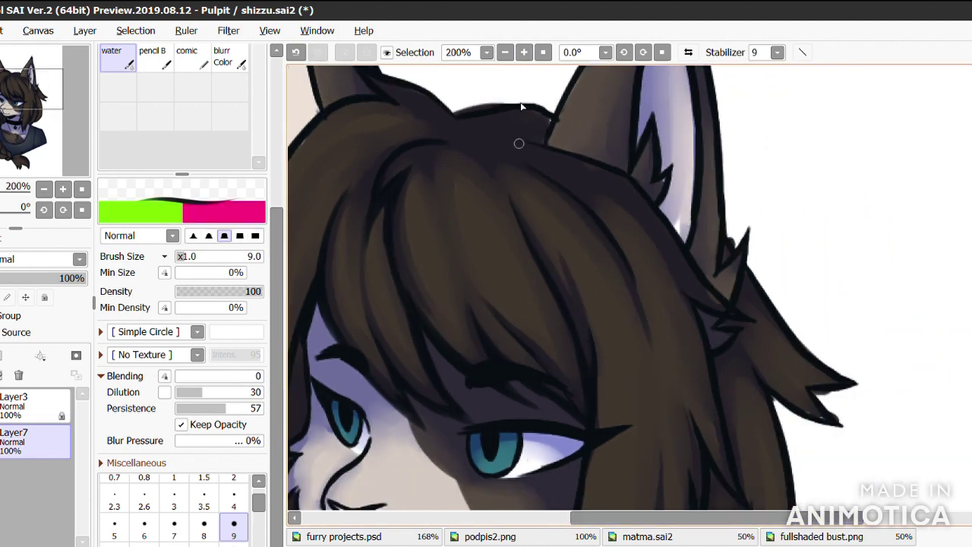
{"action": "left_click_drag", "start_coordinate": [631, 120], "coordinate": [702, 243]}
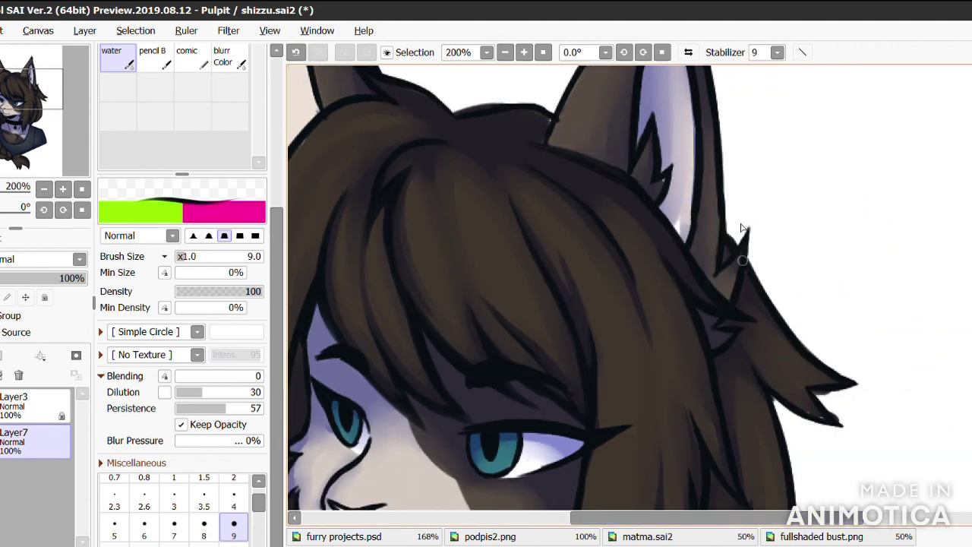
{"action": "left_click_drag", "start_coordinate": [805, 354], "coordinate": [864, 396]}
{"action": "mouse_move", "coordinate": [775, 360]}
{"action": "left_mouse_down"}
{"action": "mouse_move", "coordinate": [835, 385]}
{"action": "mouse_move", "coordinate": [778, 369]}
{"action": "mouse_move", "coordinate": [835, 425]}
{"action": "left_mouse_up"}
{"action": "left_click_drag", "start_coordinate": [833, 332], "coordinate": [789, 319]}
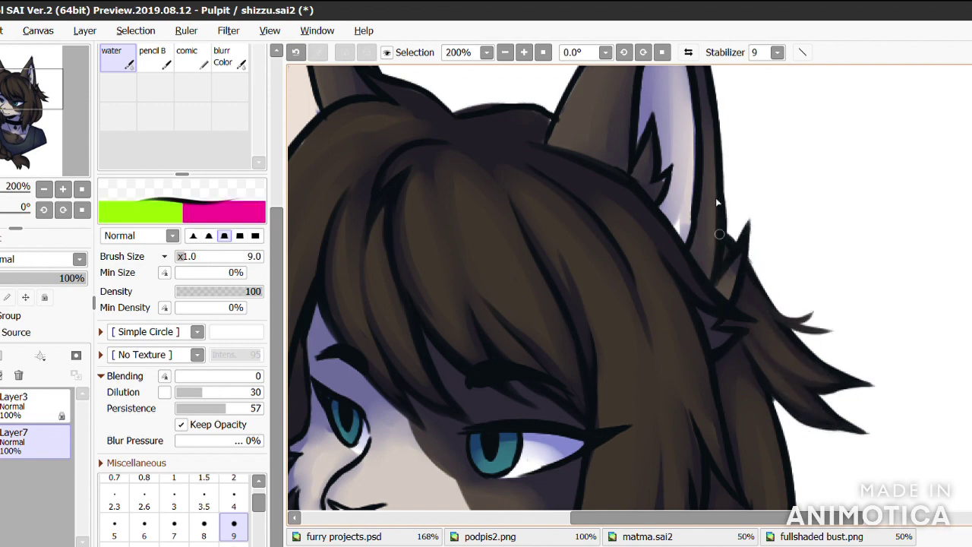
{"action": "scroll", "coordinate": [577, 259], "scroll_direction": "down", "scroll_amount": 5}
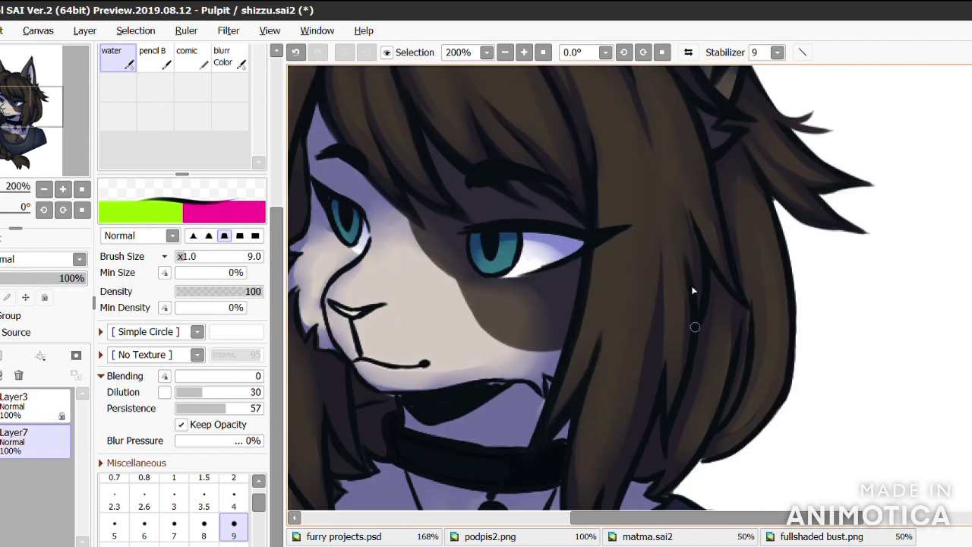
Step: Paint shaded strands through the back side hair and add long, thin loose strands along its outer edge
{"action": "left_click_drag", "start_coordinate": [786, 257], "coordinate": [733, 344]}
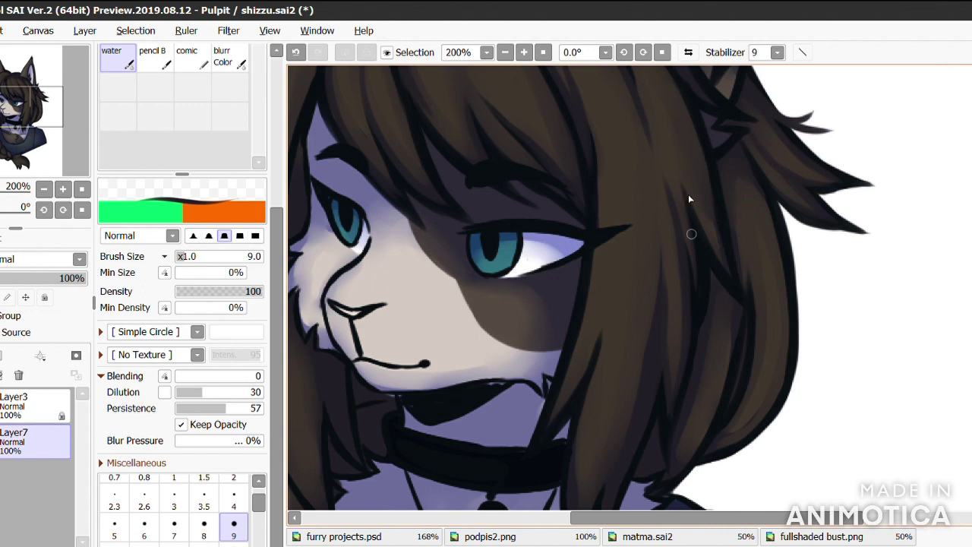
{"action": "left_click_drag", "start_coordinate": [752, 225], "coordinate": [748, 355]}
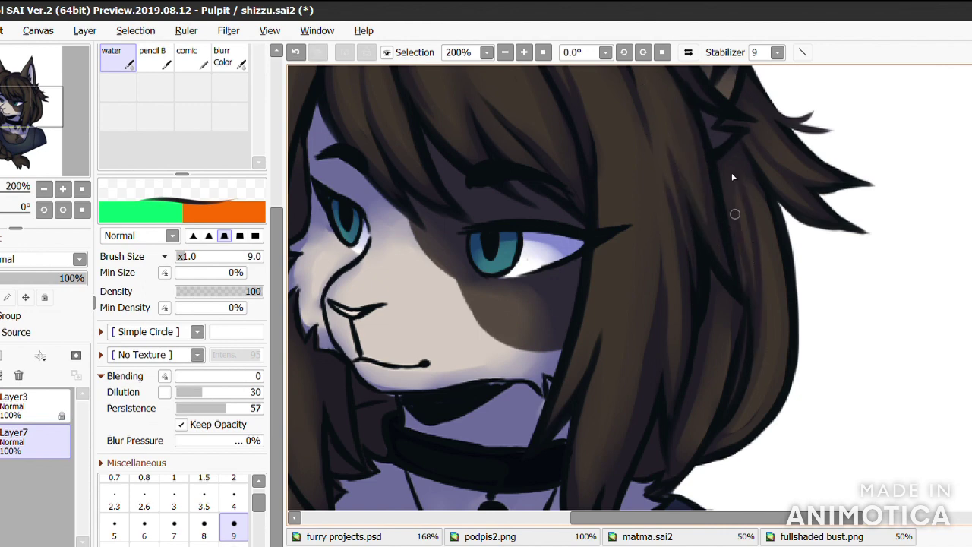
{"action": "left_click_drag", "start_coordinate": [734, 178], "coordinate": [725, 311]}
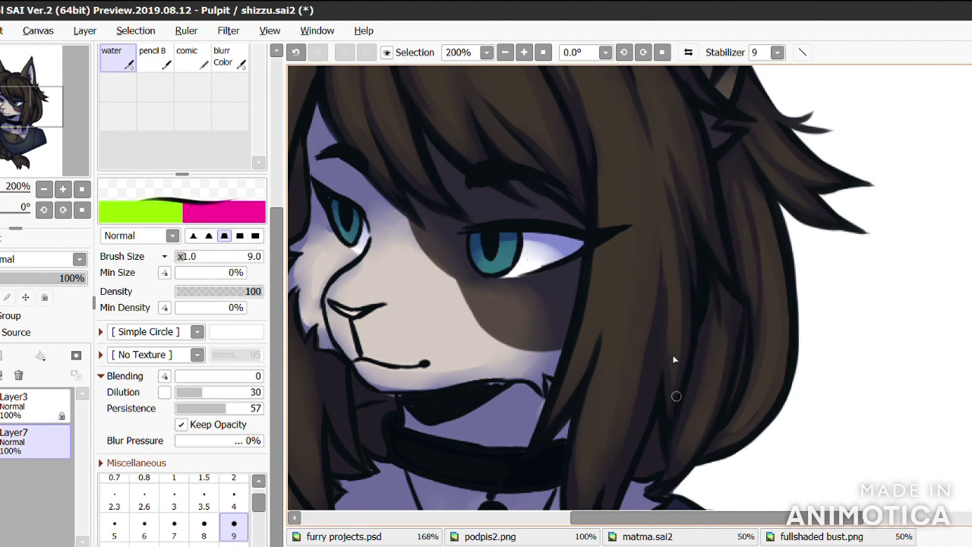
{"action": "mouse_move", "coordinate": [791, 258]}
{"action": "left_mouse_down"}
{"action": "mouse_move", "coordinate": [766, 433]}
{"action": "mouse_move", "coordinate": [792, 270]}
{"action": "mouse_move", "coordinate": [827, 264]}
{"action": "left_mouse_up"}
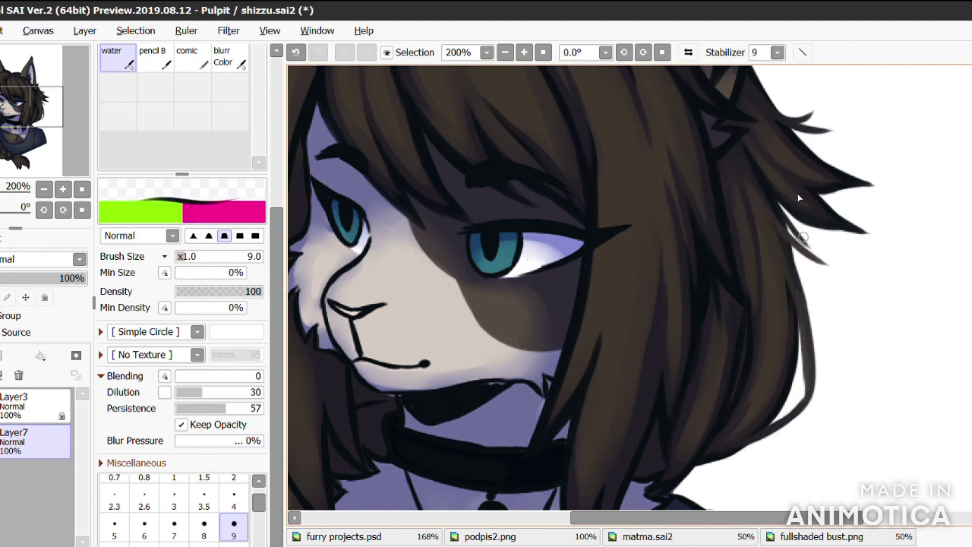
{"action": "key", "text": "ctrl+minus"}
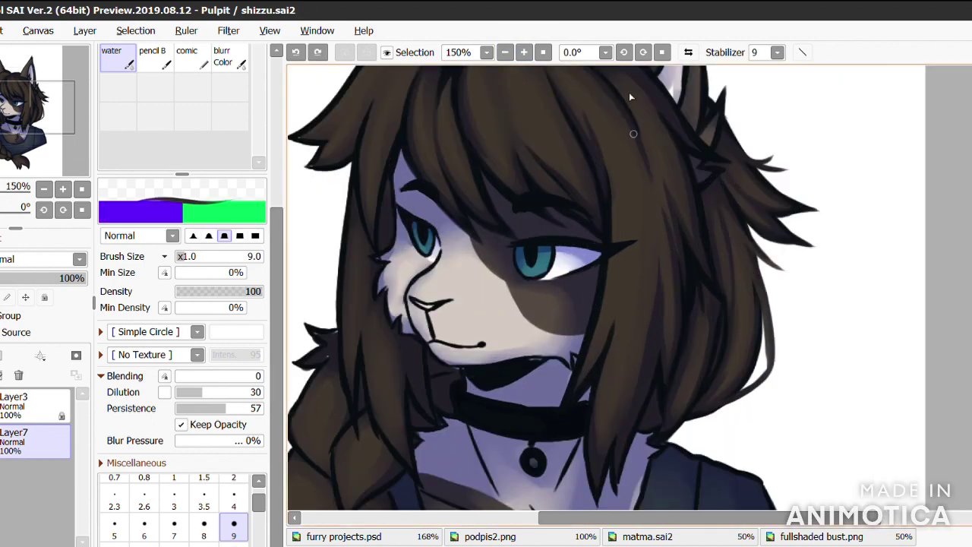
{"action": "key", "text": "ctrl+z"}
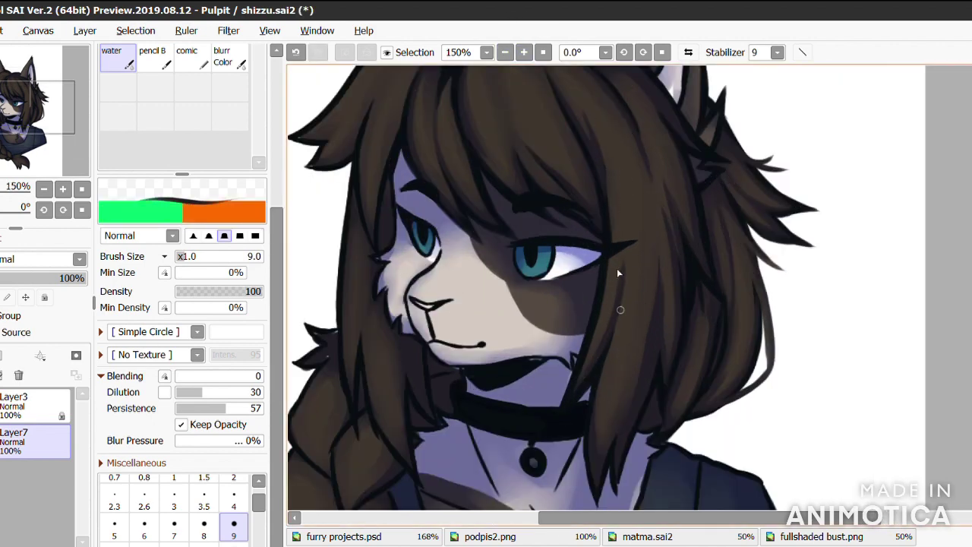
Step: Repaint the side hair's lower ends over the neck and collar with shaded strands and separate pointed tips
{"action": "mouse_move", "coordinate": [583, 486]}
{"action": "left_mouse_down"}
{"action": "mouse_move", "coordinate": [592, 474]}
{"action": "mouse_move", "coordinate": [561, 403]}
{"action": "mouse_move", "coordinate": [589, 412]}
{"action": "left_mouse_up"}
{"action": "scroll", "coordinate": [592, 440], "scroll_direction": "up", "scroll_amount": 2}
{"action": "key", "text": "ctrl+z"}
{"action": "key", "text": "ctrl+z"}
{"action": "key", "text": "ctrl+z"}
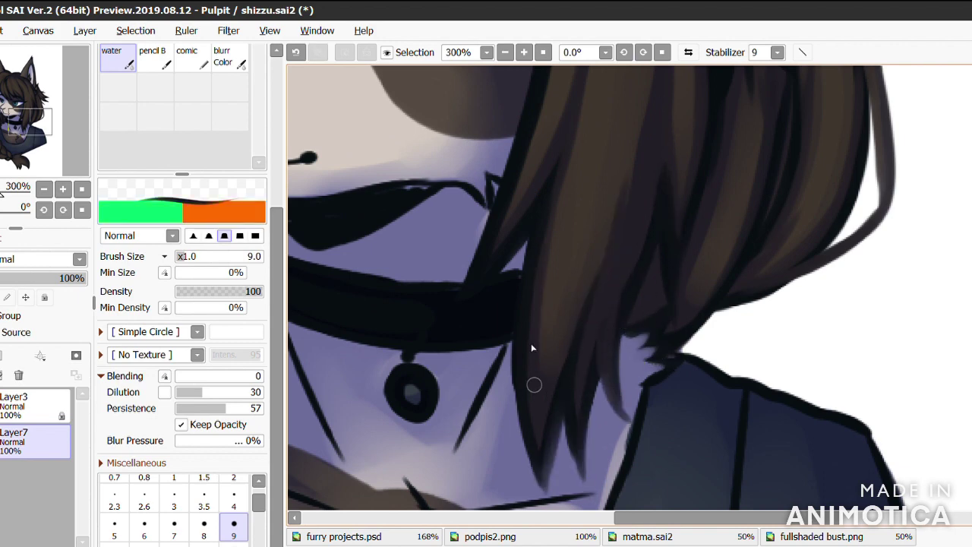
{"action": "left_click_drag", "start_coordinate": [600, 248], "coordinate": [627, 132]}
{"action": "scroll", "coordinate": [556, 345], "scroll_direction": "down", "scroll_amount": 2}
{"action": "scroll", "coordinate": [615, 156], "scroll_direction": "up", "scroll_amount": 3}
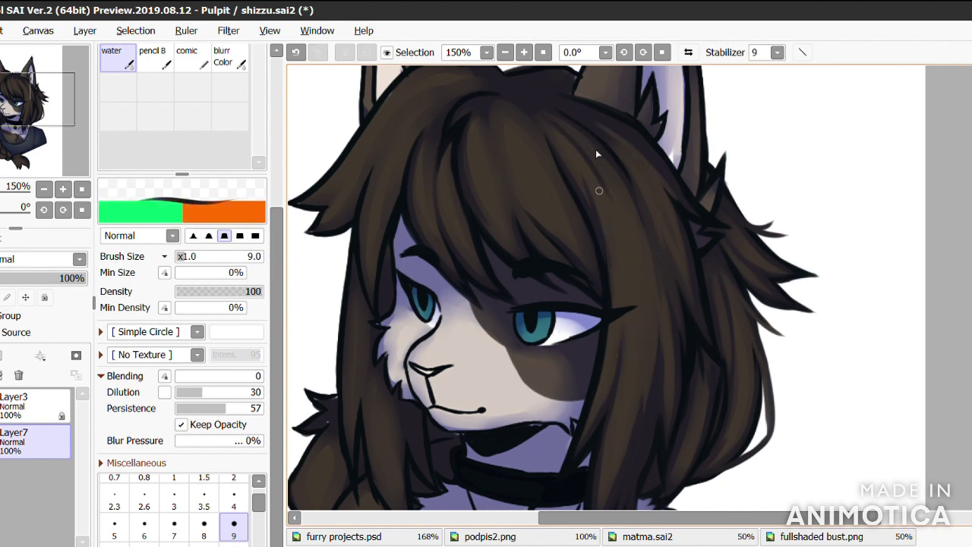
Step: Repaint the lines where the near ear meets the hair, and add an upright flyaway tuft at the crown
{"action": "scroll", "coordinate": [577, 228], "scroll_direction": "up", "scroll_amount": 5}
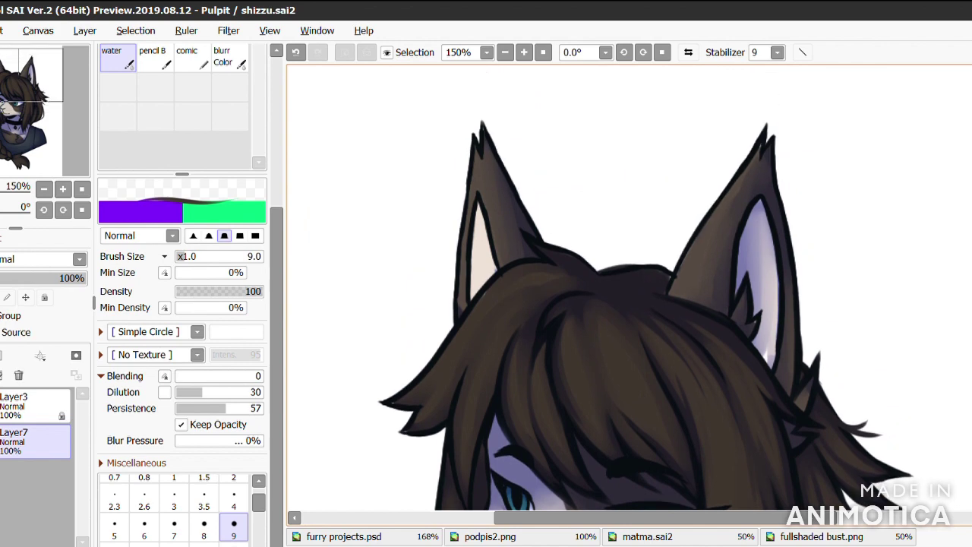
{"action": "left_click", "coordinate": [524, 52]}
{"action": "left_click_drag", "start_coordinate": [641, 88], "coordinate": [630, 122]}
{"action": "left_click_drag", "start_coordinate": [511, 294], "coordinate": [583, 156]}
{"action": "left_click_drag", "start_coordinate": [550, 221], "coordinate": [623, 97]}
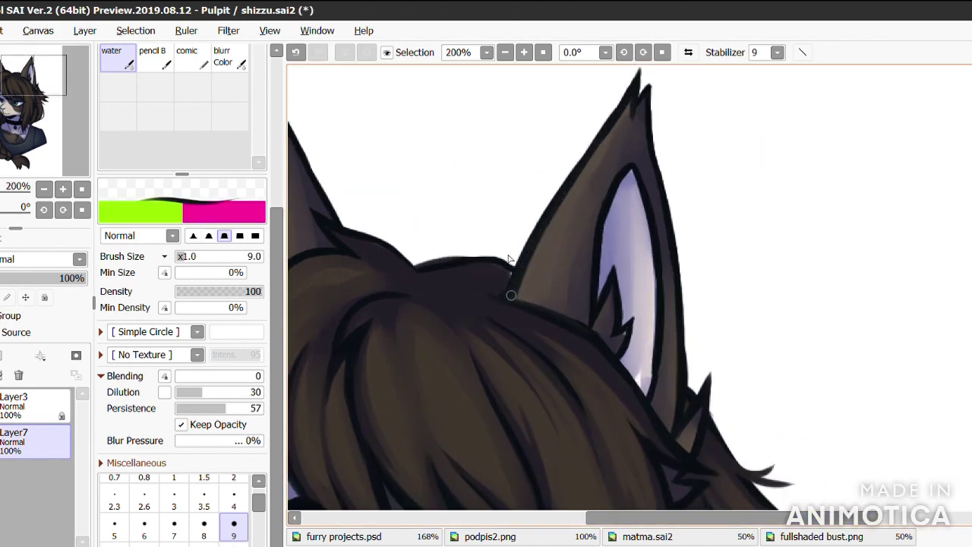
{"action": "mouse_move", "coordinate": [470, 256]}
{"action": "left_mouse_down"}
{"action": "mouse_move", "coordinate": [429, 285]}
{"action": "mouse_move", "coordinate": [382, 220]}
{"action": "left_mouse_up"}
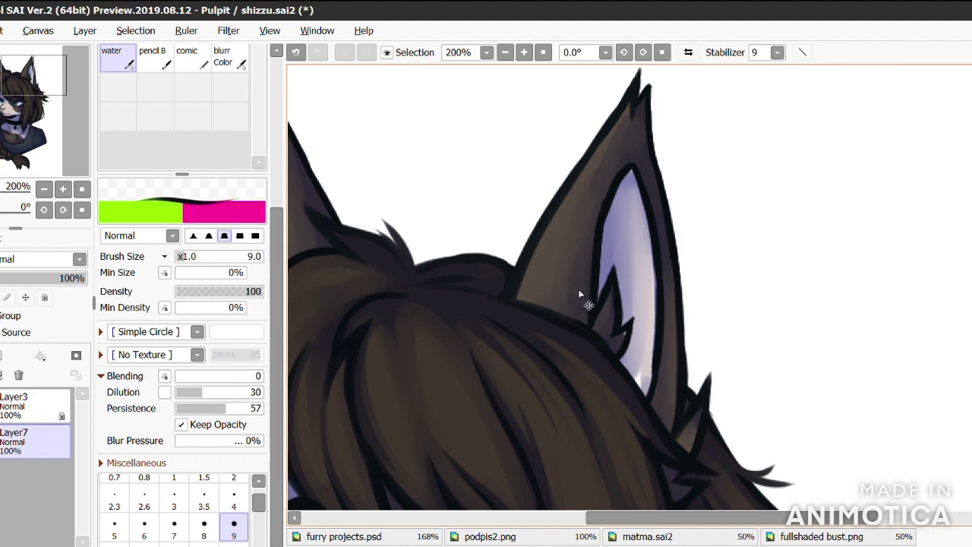
Step: Paint pointed fur tufts inside the near ear and at its outer base, softening the ear's dark edge lines
{"action": "left_click_drag", "start_coordinate": [613, 159], "coordinate": [644, 350]}
{"action": "left_click_drag", "start_coordinate": [615, 265], "coordinate": [609, 324]}
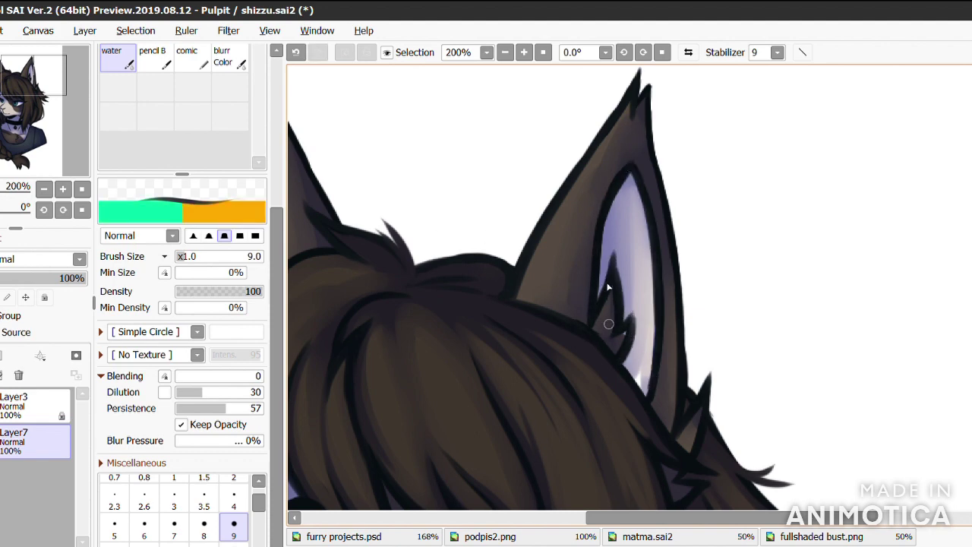
{"action": "mouse_move", "coordinate": [642, 76]}
{"action": "left_mouse_down"}
{"action": "mouse_move", "coordinate": [668, 212]}
{"action": "mouse_move", "coordinate": [679, 386]}
{"action": "left_mouse_up"}
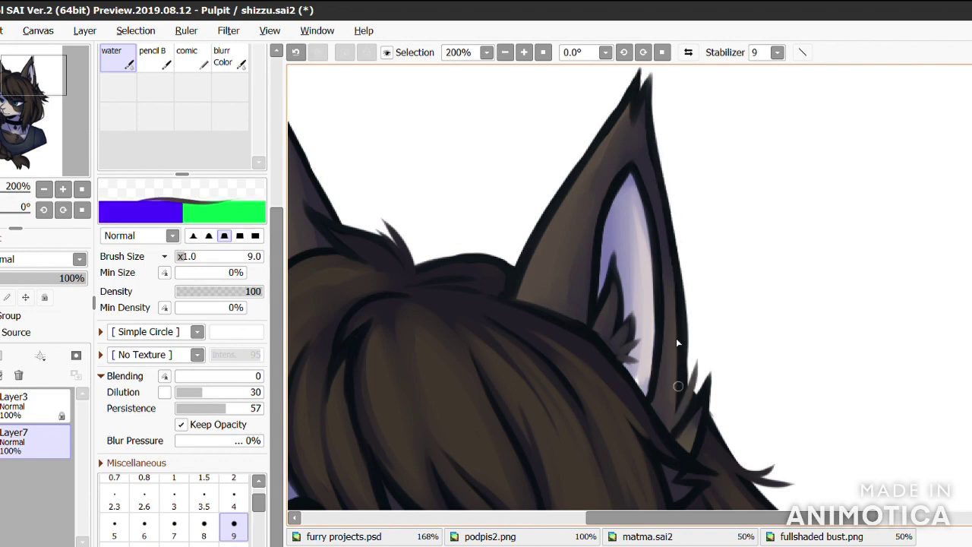
{"action": "key", "text": "ctrl+z"}
{"action": "left_click_drag", "start_coordinate": [650, 154], "coordinate": [654, 361]}
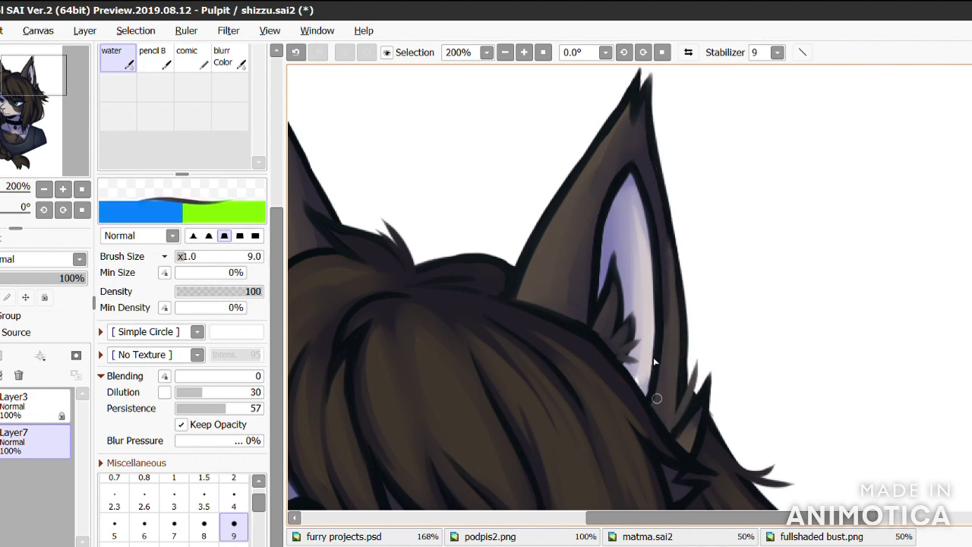
Step: Add fur strands around the near ear's inner opening and base, and refine its tip and outer edge
{"action": "mouse_move", "coordinate": [596, 290]}
{"action": "left_mouse_down"}
{"action": "mouse_move", "coordinate": [586, 321]}
{"action": "mouse_move", "coordinate": [611, 289]}
{"action": "mouse_move", "coordinate": [603, 268]}
{"action": "mouse_move", "coordinate": [586, 307]}
{"action": "mouse_move", "coordinate": [557, 260]}
{"action": "mouse_move", "coordinate": [582, 325]}
{"action": "left_mouse_up"}
{"action": "left_click_drag", "start_coordinate": [642, 383], "coordinate": [635, 394]}
{"action": "mouse_move", "coordinate": [652, 361]}
{"action": "left_mouse_down"}
{"action": "mouse_move", "coordinate": [624, 407]}
{"action": "mouse_move", "coordinate": [619, 448]}
{"action": "left_mouse_up"}
{"action": "left_click_drag", "start_coordinate": [653, 302], "coordinate": [647, 357]}
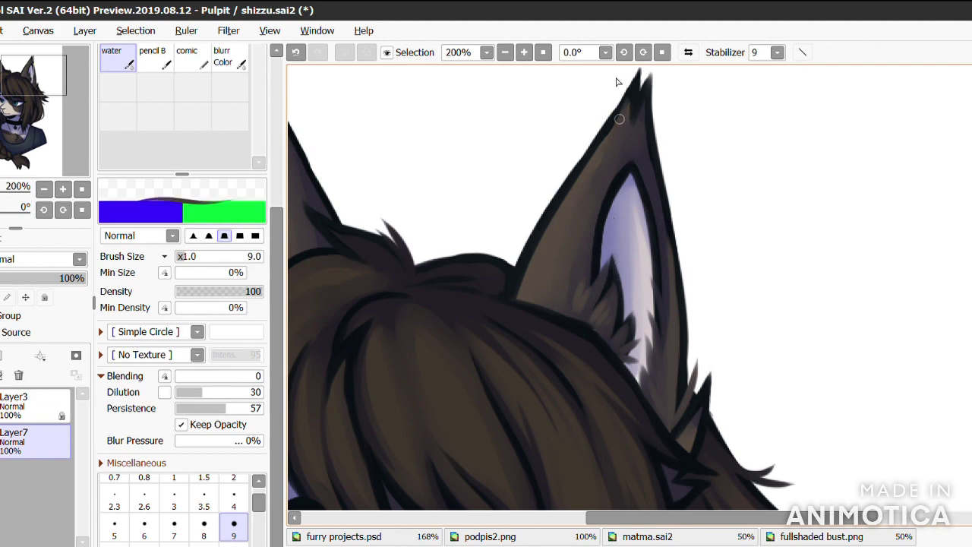
{"action": "left_click_drag", "start_coordinate": [621, 79], "coordinate": [606, 135]}
{"action": "left_click_drag", "start_coordinate": [660, 161], "coordinate": [667, 217]}
{"action": "scroll", "coordinate": [653, 182], "scroll_direction": "down", "scroll_amount": 3}
{"action": "scroll", "coordinate": [654, 246], "scroll_direction": "up", "scroll_amount": 5}
{"action": "mouse_move", "coordinate": [655, 285]}
{"action": "left_mouse_down"}
{"action": "mouse_move", "coordinate": [701, 223]}
{"action": "mouse_move", "coordinate": [673, 276]}
{"action": "left_mouse_up"}
{"action": "mouse_move", "coordinate": [661, 363]}
{"action": "left_mouse_down"}
{"action": "mouse_move", "coordinate": [662, 408]}
{"action": "mouse_move", "coordinate": [693, 377]}
{"action": "mouse_move", "coordinate": [665, 391]}
{"action": "mouse_move", "coordinate": [659, 404]}
{"action": "mouse_move", "coordinate": [673, 398]}
{"action": "mouse_move", "coordinate": [663, 417]}
{"action": "mouse_move", "coordinate": [692, 387]}
{"action": "mouse_move", "coordinate": [698, 356]}
{"action": "mouse_move", "coordinate": [684, 353]}
{"action": "mouse_move", "coordinate": [679, 329]}
{"action": "mouse_move", "coordinate": [706, 293]}
{"action": "mouse_move", "coordinate": [698, 336]}
{"action": "mouse_move", "coordinate": [661, 277]}
{"action": "left_mouse_up"}
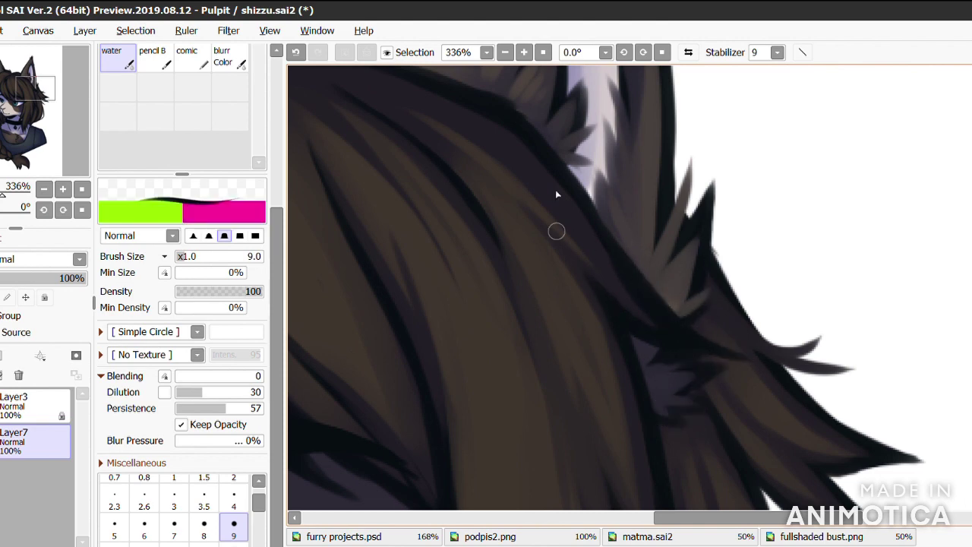
Step: With the canvas rotated to about 79°, paint shaded strands and sharper tips into the hair below the far ear
{"action": "scroll", "coordinate": [697, 307], "scroll_direction": "down", "scroll_amount": 5}
{"action": "scroll", "coordinate": [653, 152], "scroll_direction": "up", "scroll_amount": 4}
{"action": "left_click_drag", "start_coordinate": [651, 20], "coordinate": [527, 186]}
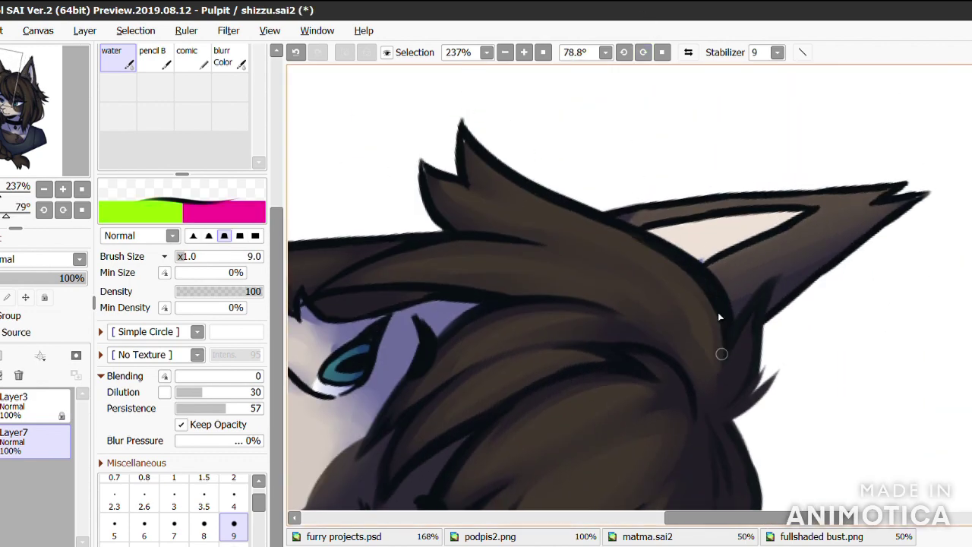
{"action": "mouse_move", "coordinate": [458, 184]}
{"action": "left_mouse_down"}
{"action": "mouse_move", "coordinate": [493, 234]}
{"action": "mouse_move", "coordinate": [611, 247]}
{"action": "mouse_move", "coordinate": [722, 371]}
{"action": "left_mouse_up"}
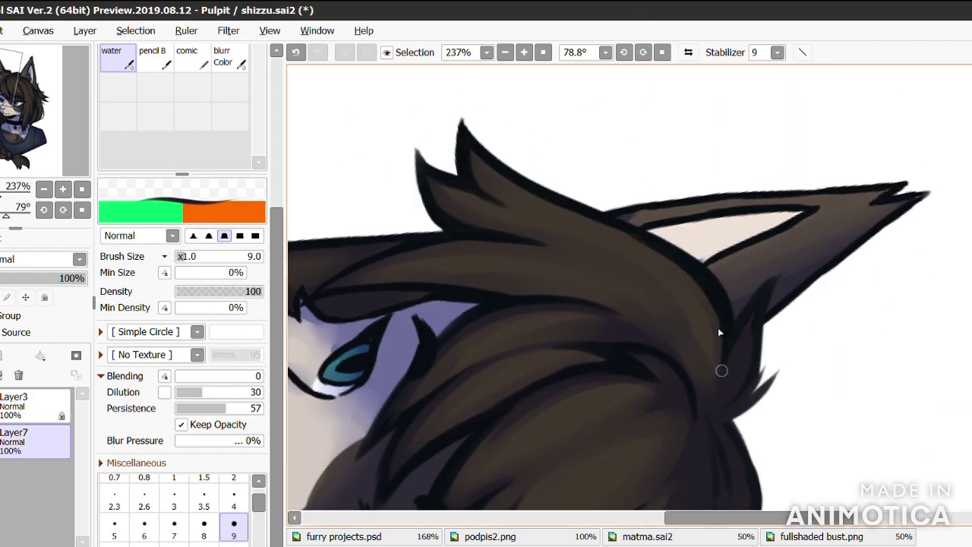
{"action": "mouse_move", "coordinate": [627, 200]}
{"action": "left_mouse_down"}
{"action": "mouse_move", "coordinate": [542, 184]}
{"action": "mouse_move", "coordinate": [515, 200]}
{"action": "mouse_move", "coordinate": [651, 265]}
{"action": "mouse_move", "coordinate": [710, 340]}
{"action": "left_mouse_up"}
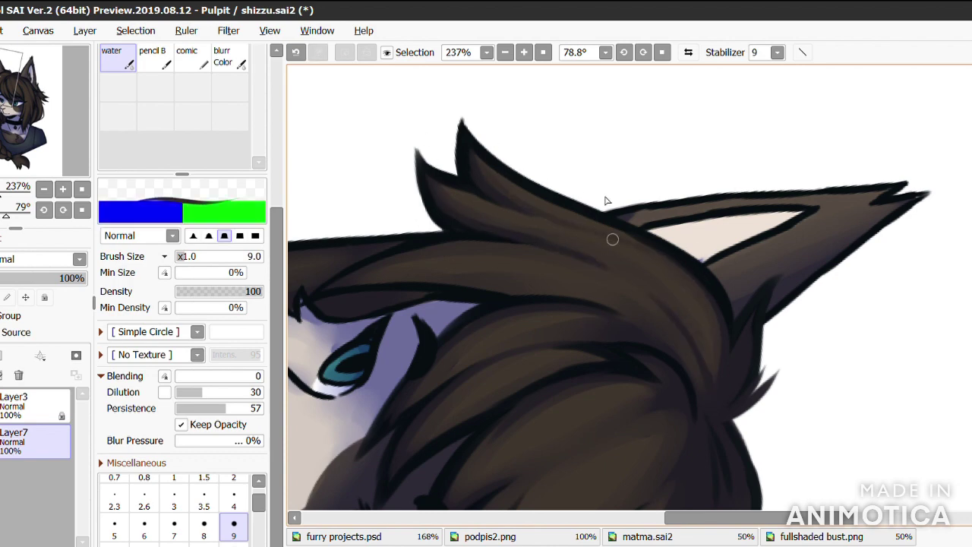
{"action": "mouse_move", "coordinate": [686, 337]}
{"action": "left_mouse_down"}
{"action": "mouse_move", "coordinate": [592, 245]}
{"action": "mouse_move", "coordinate": [630, 275]}
{"action": "left_mouse_up"}
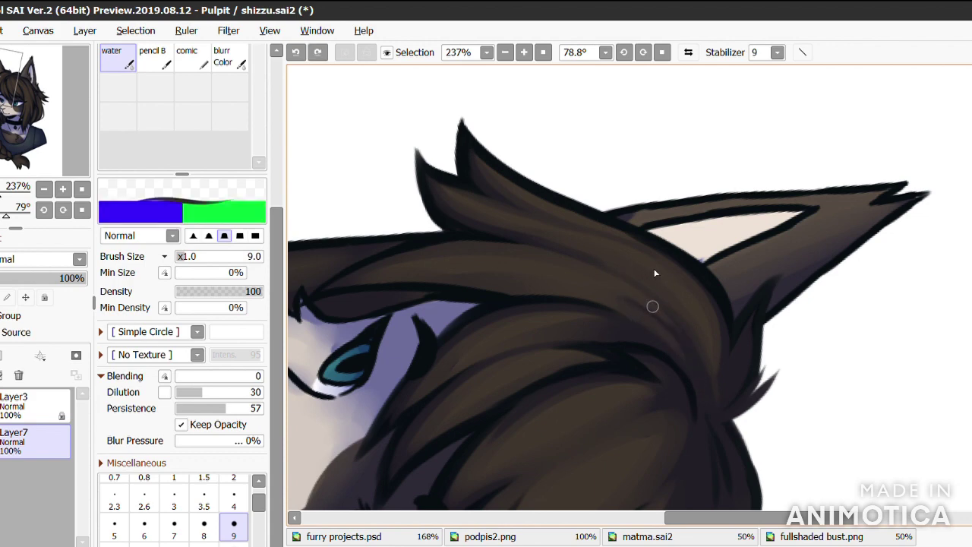
Step: Reset the canvas rotation and paint fur tufts on the far ear's inner opening, outer base and back edge
{"action": "key", "text": "Home"}
{"action": "mouse_move", "coordinate": [617, 74]}
{"action": "left_mouse_down"}
{"action": "mouse_move", "coordinate": [586, 282]}
{"action": "mouse_move", "coordinate": [606, 149]}
{"action": "mouse_move", "coordinate": [560, 373]}
{"action": "mouse_move", "coordinate": [644, 270]}
{"action": "left_mouse_up"}
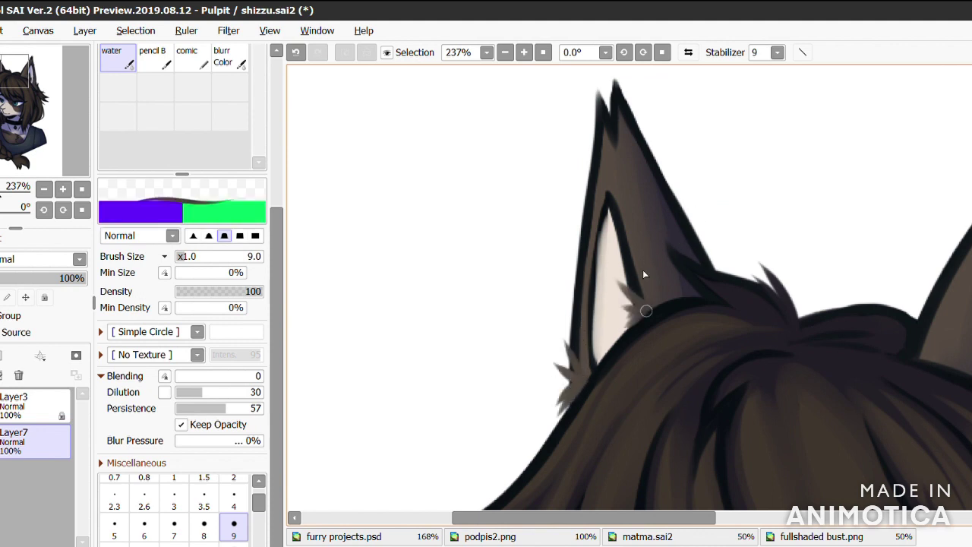
{"action": "left_click_drag", "start_coordinate": [621, 334], "coordinate": [630, 299]}
{"action": "left_click_drag", "start_coordinate": [566, 324], "coordinate": [558, 364]}
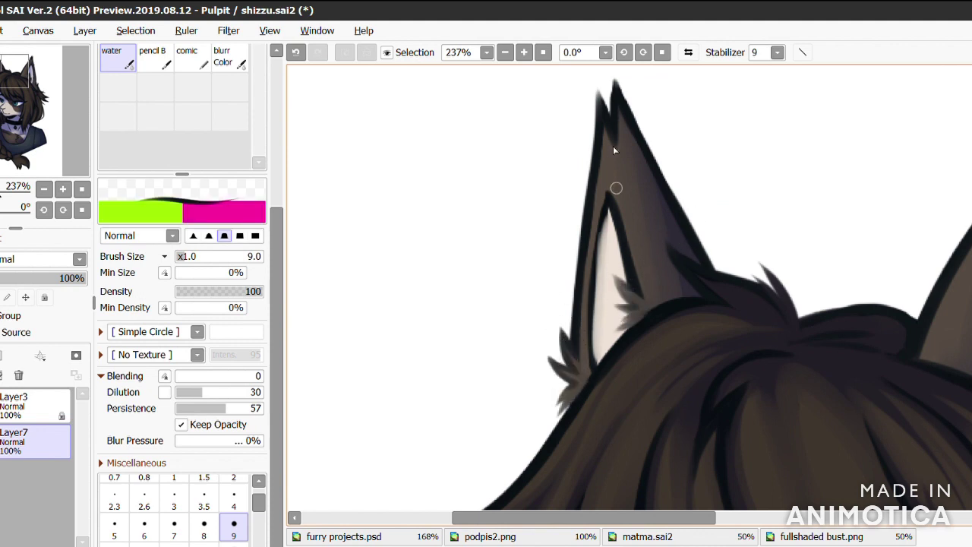
{"action": "key", "text": "ctrl+z"}
{"action": "left_click_drag", "start_coordinate": [680, 207], "coordinate": [628, 242]}
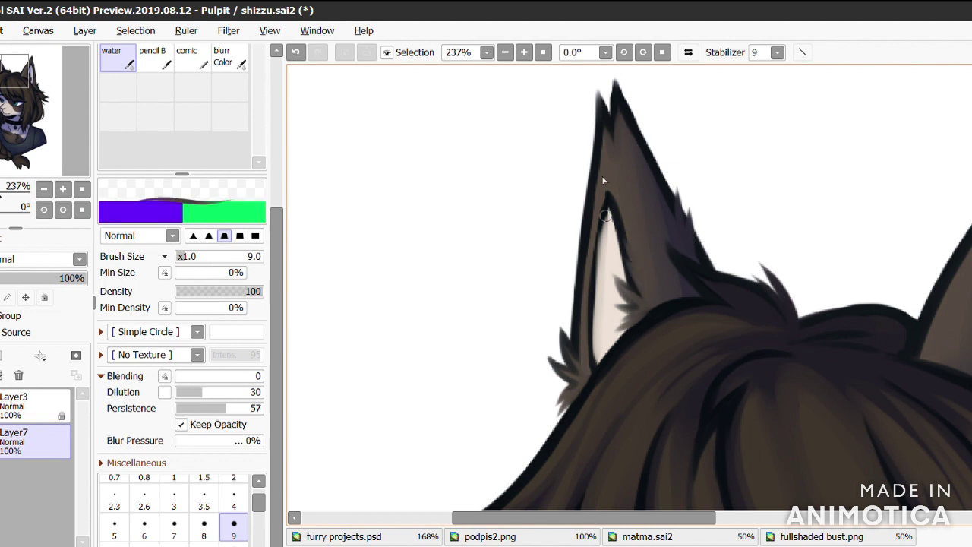
Step: Fill in the fur at the far ear's base and add a curved flyaway strand to the hair beneath it
{"action": "scroll", "coordinate": [556, 431], "scroll_direction": "down", "scroll_amount": 5}
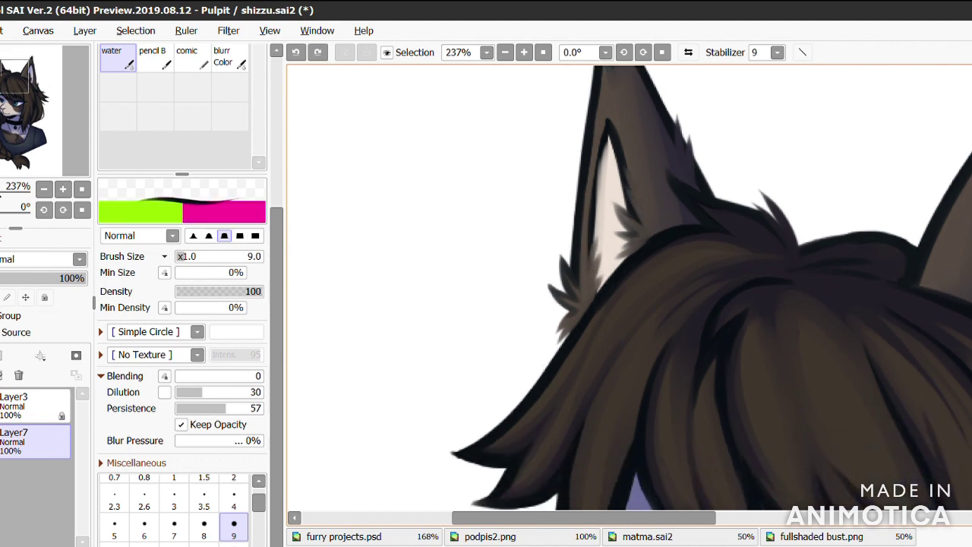
{"action": "left_click_drag", "start_coordinate": [556, 287], "coordinate": [493, 275]}
{"action": "key", "text": "ctrl+z"}
{"action": "key", "text": "ctrl+z"}
{"action": "mouse_move", "coordinate": [553, 289]}
{"action": "left_mouse_down"}
{"action": "mouse_move", "coordinate": [503, 283]}
{"action": "mouse_move", "coordinate": [520, 302]}
{"action": "left_mouse_up"}
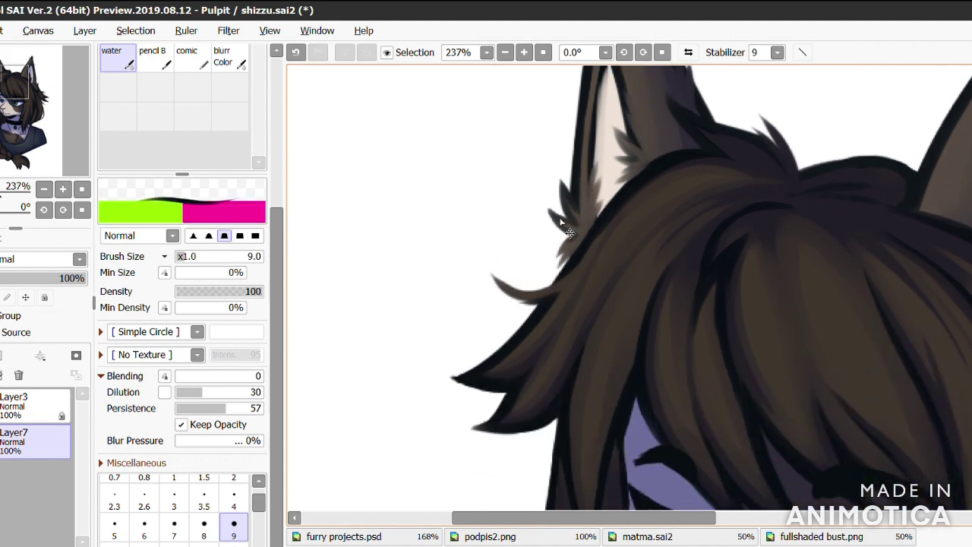
{"action": "key", "text": "ctrl+z"}
Step: Paint more strands through the fringe and far-side hair, and add small loose tips beneath the outer lock
{"action": "left_click_drag", "start_coordinate": [742, 190], "coordinate": [735, 235]}
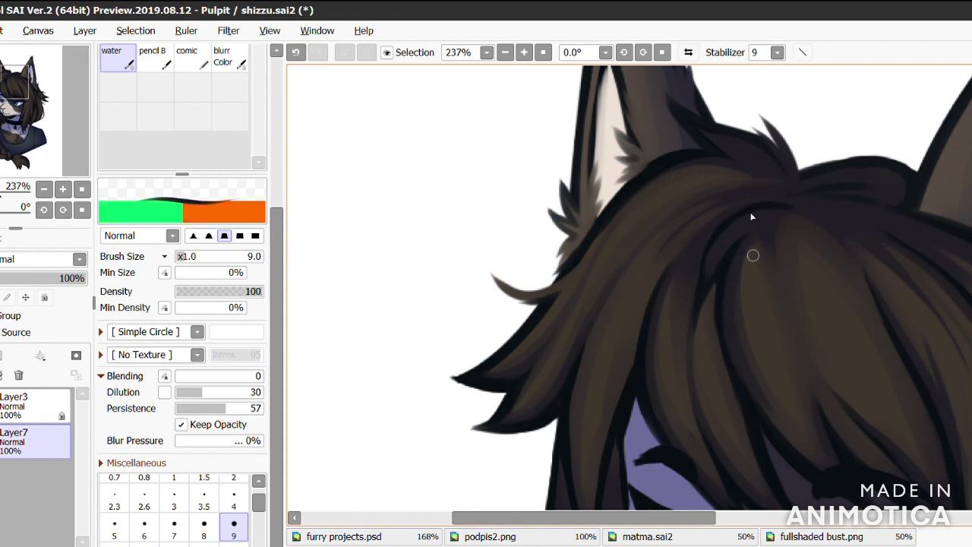
{"action": "scroll", "coordinate": [748, 220], "scroll_direction": "down", "scroll_amount": 4}
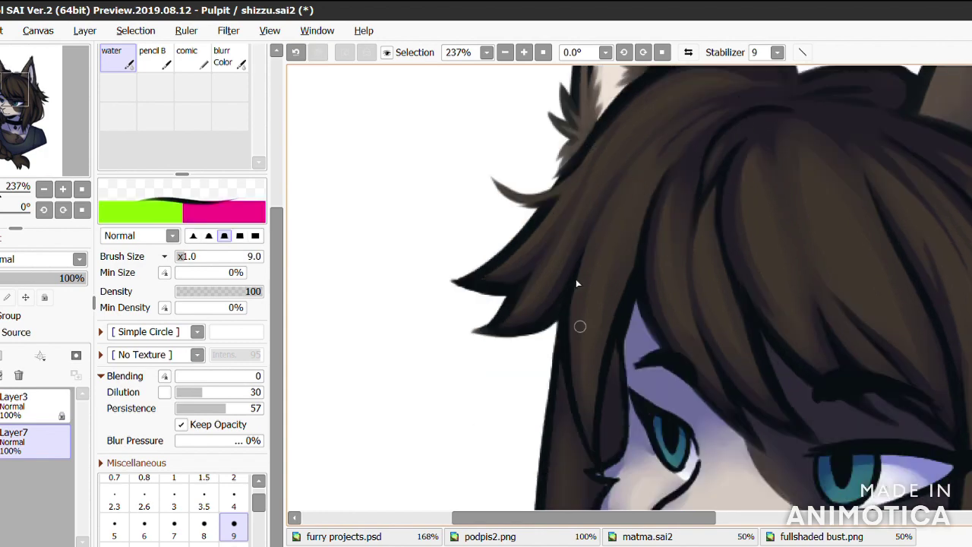
{"action": "left_click_drag", "start_coordinate": [603, 326], "coordinate": [669, 177]}
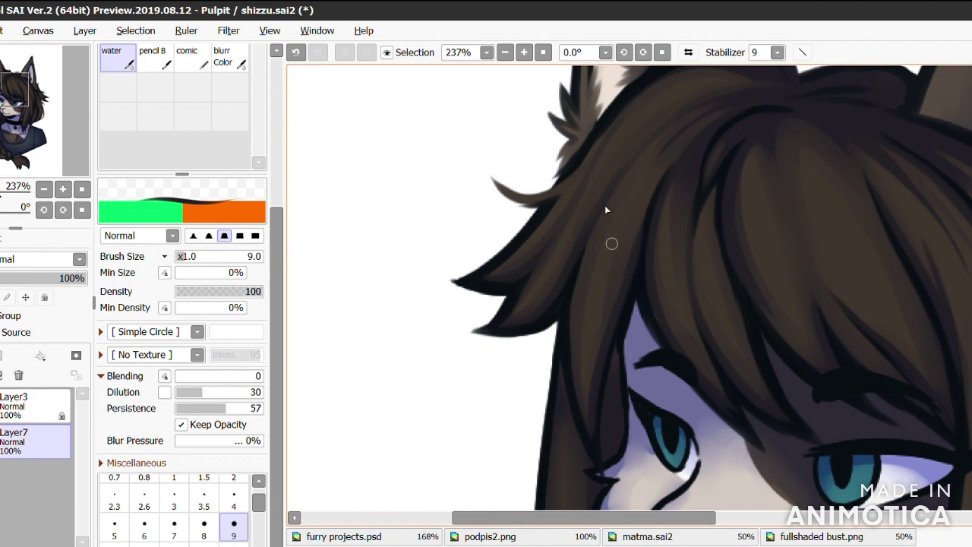
{"action": "mouse_move", "coordinate": [555, 278]}
{"action": "left_mouse_down"}
{"action": "mouse_move", "coordinate": [567, 289]}
{"action": "mouse_move", "coordinate": [502, 329]}
{"action": "left_mouse_up"}
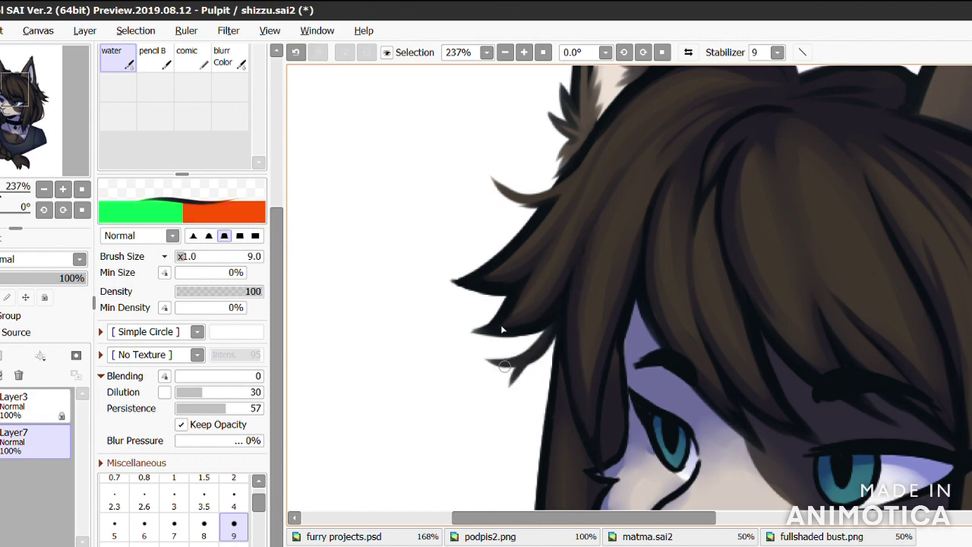
{"action": "scroll", "coordinate": [501, 324], "scroll_direction": "down", "scroll_amount": 4}
{"action": "scroll", "coordinate": [579, 225], "scroll_direction": "up", "scroll_amount": 3}
{"action": "key", "text": "b"}
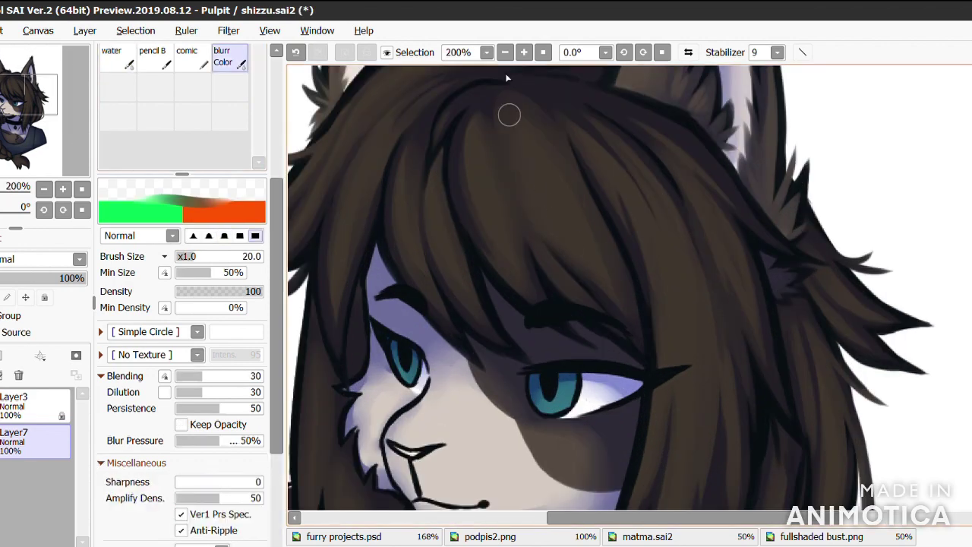
{"action": "key", "text": "n"}
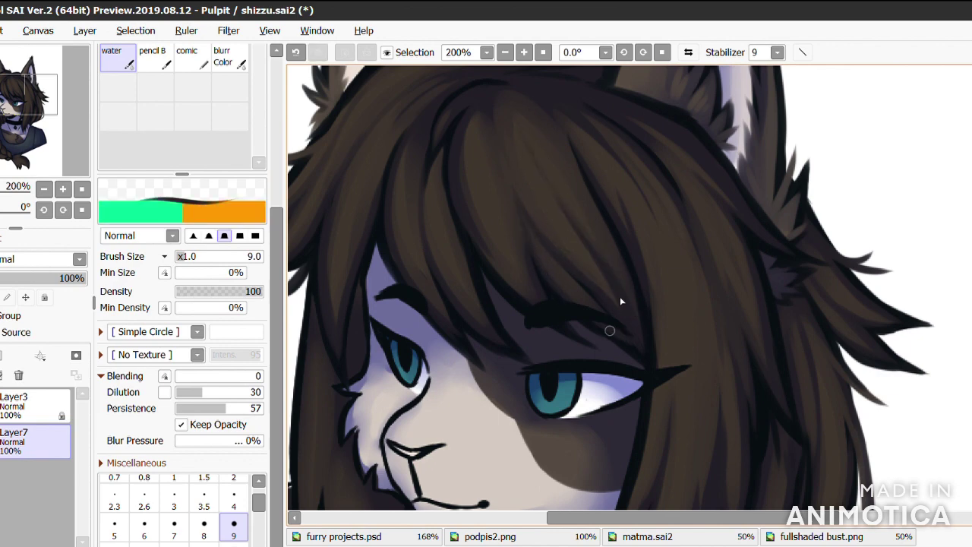
Step: Repaint the muzzle and jaw outlines and refine the lash lines and corners of both eyes
{"action": "scroll", "coordinate": [591, 153], "scroll_direction": "down", "scroll_amount": 2}
{"action": "scroll", "coordinate": [567, 255], "scroll_direction": "up", "scroll_amount": 4}
{"action": "mouse_move", "coordinate": [474, 206]}
{"action": "left_mouse_down"}
{"action": "mouse_move", "coordinate": [466, 139]}
{"action": "mouse_move", "coordinate": [469, 181]}
{"action": "left_mouse_up"}
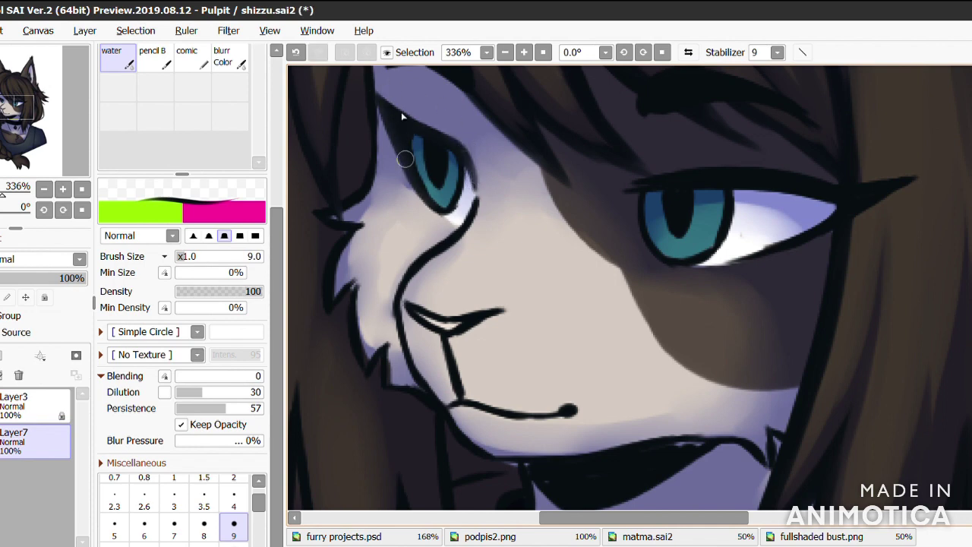
{"action": "mouse_move", "coordinate": [465, 228]}
{"action": "left_mouse_down"}
{"action": "mouse_move", "coordinate": [395, 325]}
{"action": "mouse_move", "coordinate": [457, 423]}
{"action": "mouse_move", "coordinate": [478, 421]}
{"action": "mouse_move", "coordinate": [516, 464]}
{"action": "mouse_move", "coordinate": [626, 445]}
{"action": "mouse_move", "coordinate": [772, 454]}
{"action": "left_mouse_up"}
{"action": "mouse_move", "coordinate": [626, 185]}
{"action": "left_mouse_down"}
{"action": "mouse_move", "coordinate": [766, 190]}
{"action": "mouse_move", "coordinate": [653, 178]}
{"action": "mouse_move", "coordinate": [752, 174]}
{"action": "mouse_move", "coordinate": [837, 189]}
{"action": "mouse_move", "coordinate": [824, 186]}
{"action": "mouse_move", "coordinate": [818, 238]}
{"action": "left_mouse_up"}
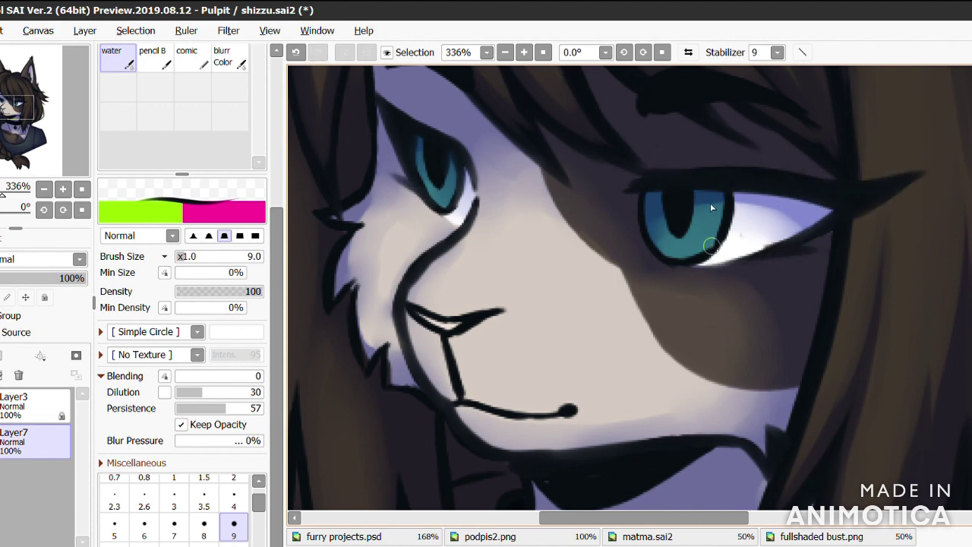
Step: Deepen the shading in both irises and fill the nose with the dark line colour
{"action": "mouse_move", "coordinate": [656, 201]}
{"action": "left_mouse_down"}
{"action": "mouse_move", "coordinate": [655, 240]}
{"action": "mouse_move", "coordinate": [716, 226]}
{"action": "left_mouse_up"}
{"action": "mouse_move", "coordinate": [425, 323]}
{"action": "left_mouse_down"}
{"action": "mouse_move", "coordinate": [460, 325]}
{"action": "mouse_move", "coordinate": [447, 340]}
{"action": "mouse_move", "coordinate": [461, 400]}
{"action": "mouse_move", "coordinate": [536, 414]}
{"action": "mouse_move", "coordinate": [453, 419]}
{"action": "mouse_move", "coordinate": [408, 316]}
{"action": "left_mouse_up"}
{"action": "left_click_drag", "start_coordinate": [469, 201], "coordinate": [384, 190]}
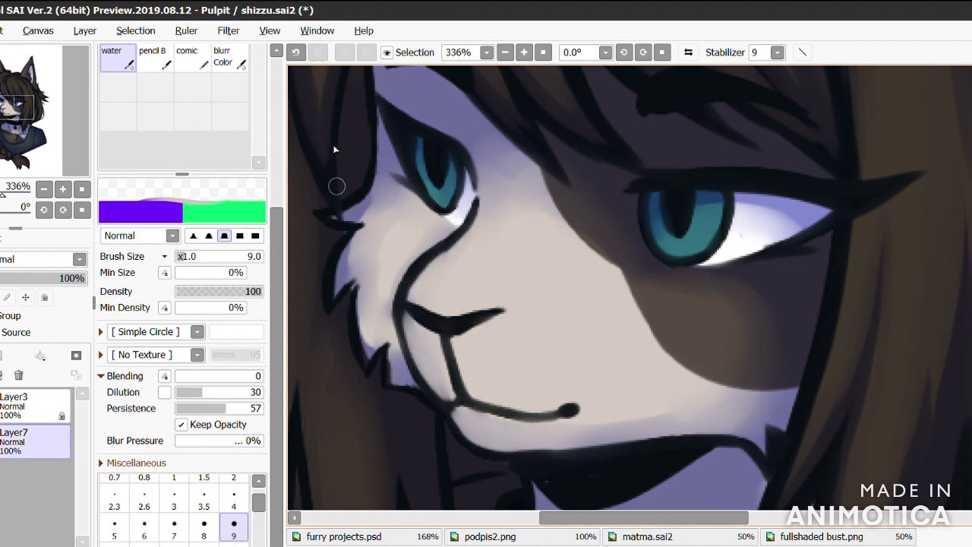
Step: Paint soft fur tufts over the far cheek, lighten the top of the nose, and dot whisker spots on the muzzle
{"action": "scroll", "coordinate": [400, 117], "scroll_direction": "down", "scroll_amount": 1}
{"action": "mouse_move", "coordinate": [400, 117]}
{"action": "left_mouse_down"}
{"action": "mouse_move", "coordinate": [388, 187]}
{"action": "mouse_move", "coordinate": [396, 308]}
{"action": "mouse_move", "coordinate": [422, 334]}
{"action": "mouse_move", "coordinate": [383, 209]}
{"action": "mouse_move", "coordinate": [384, 288]}
{"action": "mouse_move", "coordinate": [367, 139]}
{"action": "mouse_move", "coordinate": [413, 190]}
{"action": "mouse_move", "coordinate": [413, 206]}
{"action": "left_mouse_up"}
{"action": "scroll", "coordinate": [456, 250], "scroll_direction": "up", "scroll_amount": 5}
{"action": "scroll", "coordinate": [455, 251], "scroll_direction": "down", "scroll_amount": 5}
{"action": "left_click_drag", "start_coordinate": [433, 292], "coordinate": [520, 260]}
{"action": "left_click_drag", "start_coordinate": [459, 287], "coordinate": [534, 310]}
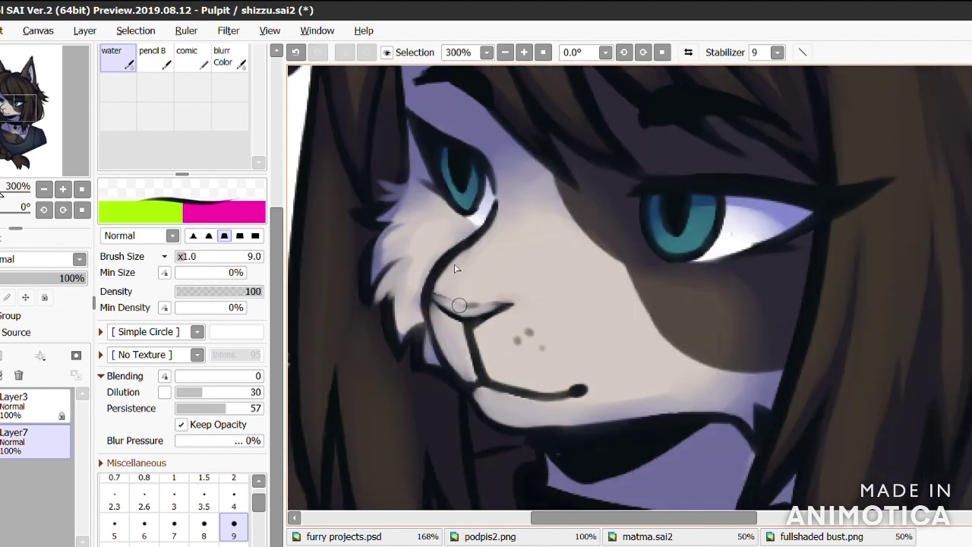
Step: Darken the nose outline and paint small fur tufts along the edges of the dark eye patch and near cheek
{"action": "left_click_drag", "start_coordinate": [437, 270], "coordinate": [507, 346]}
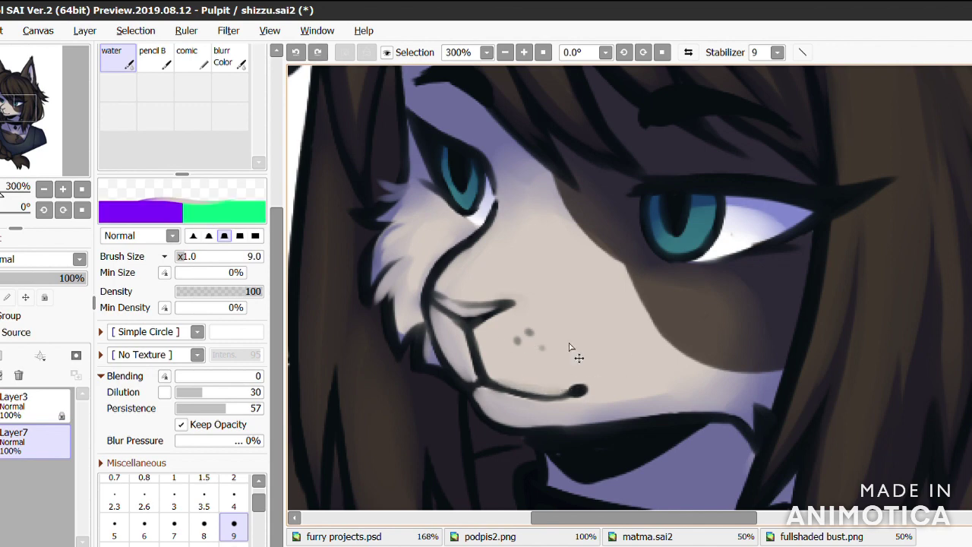
{"action": "left_click_drag", "start_coordinate": [573, 163], "coordinate": [622, 215]}
{"action": "left_click_drag", "start_coordinate": [775, 310], "coordinate": [772, 271]}
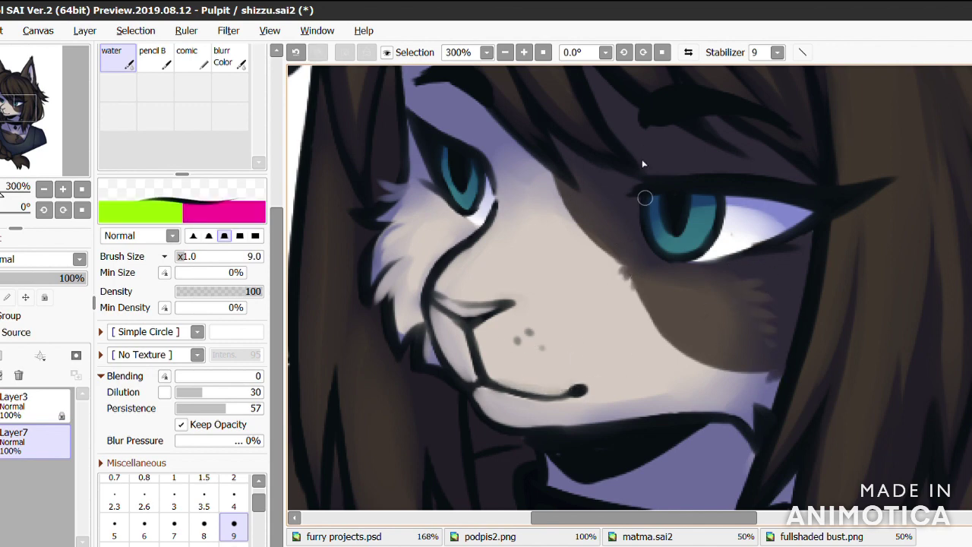
{"action": "mouse_move", "coordinate": [490, 190]}
{"action": "left_mouse_down"}
{"action": "mouse_move", "coordinate": [419, 275]}
{"action": "mouse_move", "coordinate": [462, 196]}
{"action": "mouse_move", "coordinate": [430, 194]}
{"action": "mouse_move", "coordinate": [455, 220]}
{"action": "left_mouse_up"}
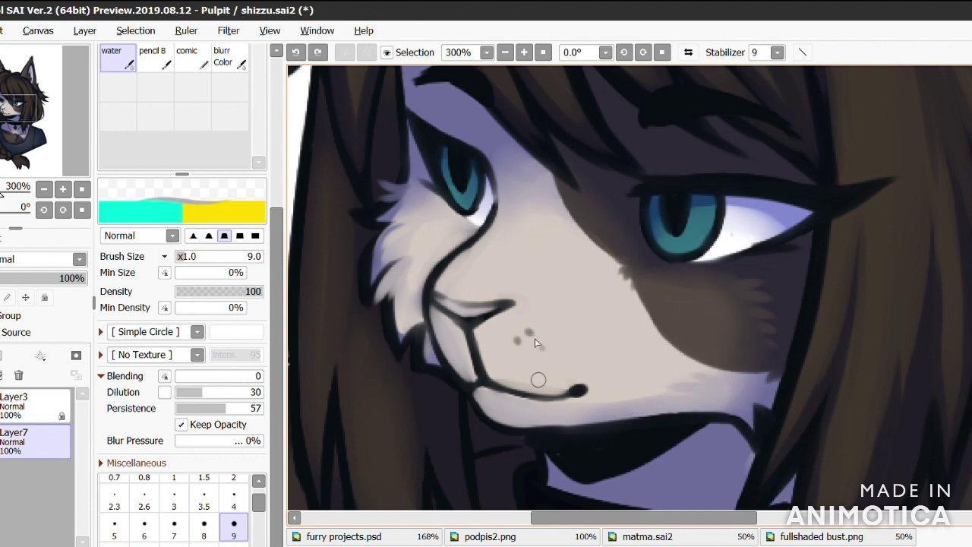
{"action": "scroll", "coordinate": [538, 380], "scroll_direction": "down", "scroll_amount": 2}
{"action": "left_click_drag", "start_coordinate": [458, 105], "coordinate": [444, 193]}
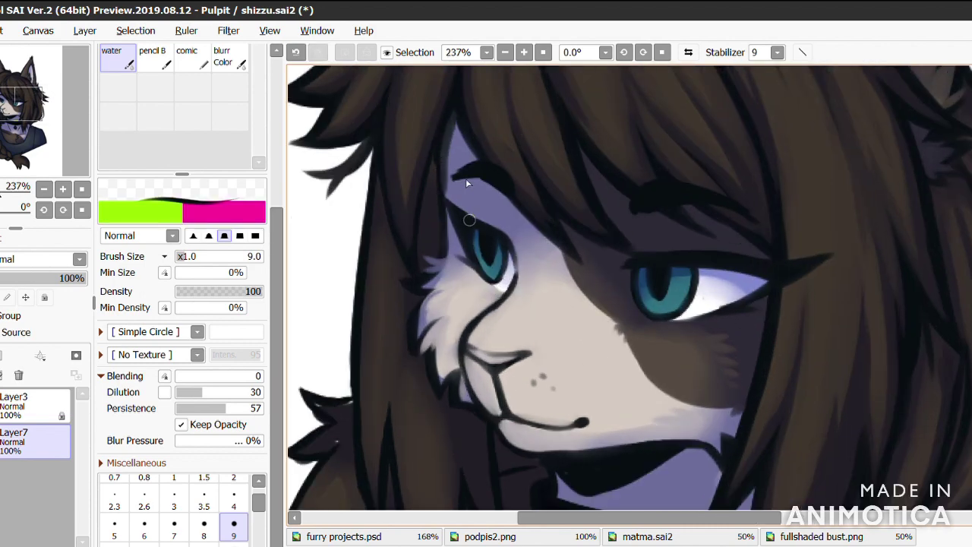
Step: Paint a bright cyan glow in the lower part of both irises and darken their upper edges with deep blue
{"action": "scroll", "coordinate": [573, 259], "scroll_direction": "up", "scroll_amount": 3}
{"action": "key", "text": "ctrl+shift+n"}
{"action": "mouse_move", "coordinate": [639, 291]}
{"action": "left_mouse_down"}
{"action": "mouse_move", "coordinate": [650, 302]}
{"action": "mouse_move", "coordinate": [680, 293]}
{"action": "left_mouse_up"}
{"action": "key", "text": "ctrl+z"}
{"action": "key", "text": "ctrl+z"}
{"action": "key", "text": "ctrl+z"}
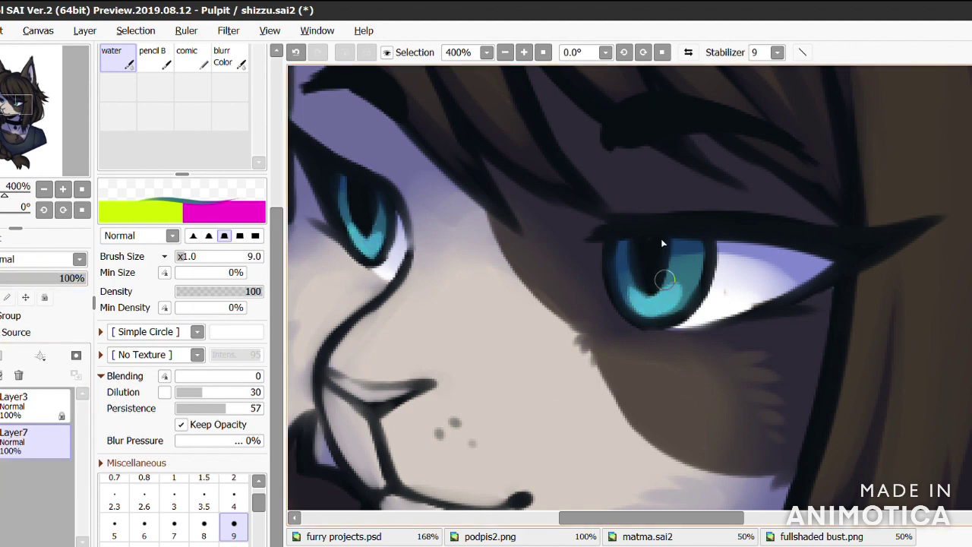
{"action": "key", "text": "ctrl+z"}
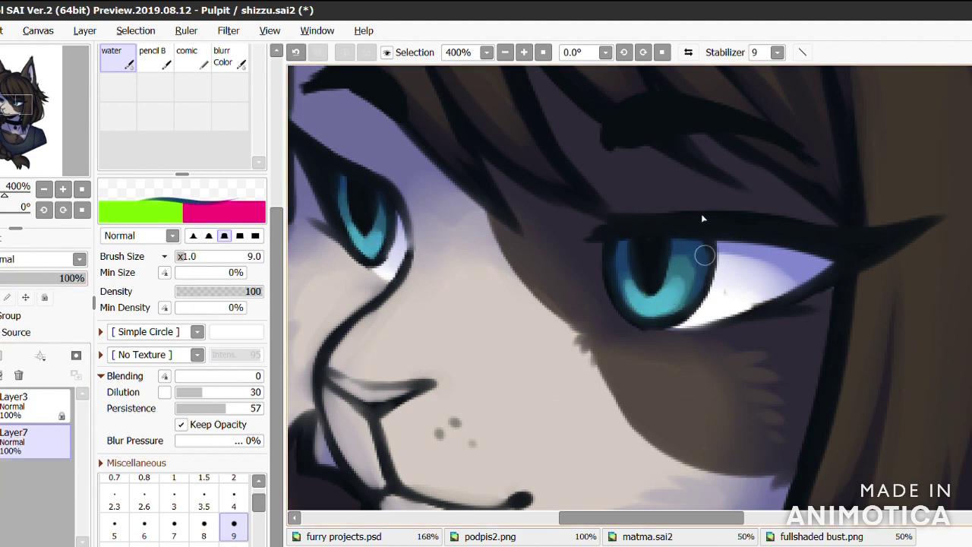
Step: Add white highlights to both eyes with the ink brush, return to the water brush, and save the drawing
{"action": "key", "text": "a"}
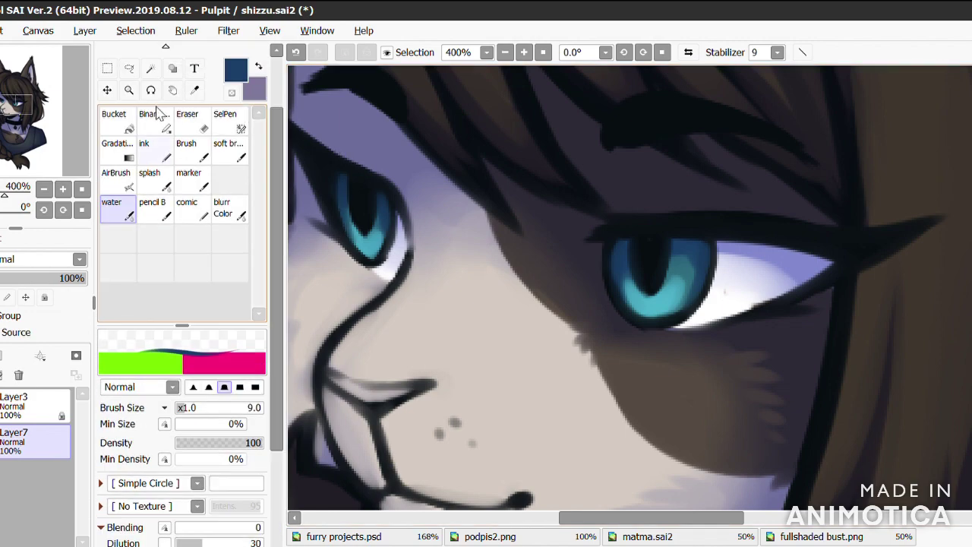
{"action": "left_click_drag", "start_coordinate": [693, 275], "coordinate": [713, 272]}
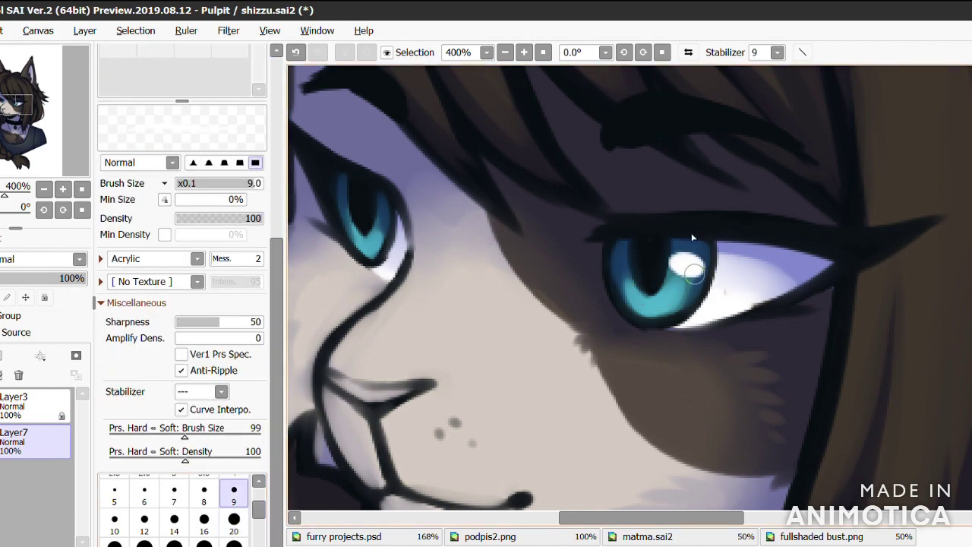
{"action": "scroll", "coordinate": [400, 210], "scroll_direction": "down", "scroll_amount": 6}
{"action": "scroll", "coordinate": [430, 230], "scroll_direction": "up", "scroll_amount": 3}
{"action": "key", "text": "w"}
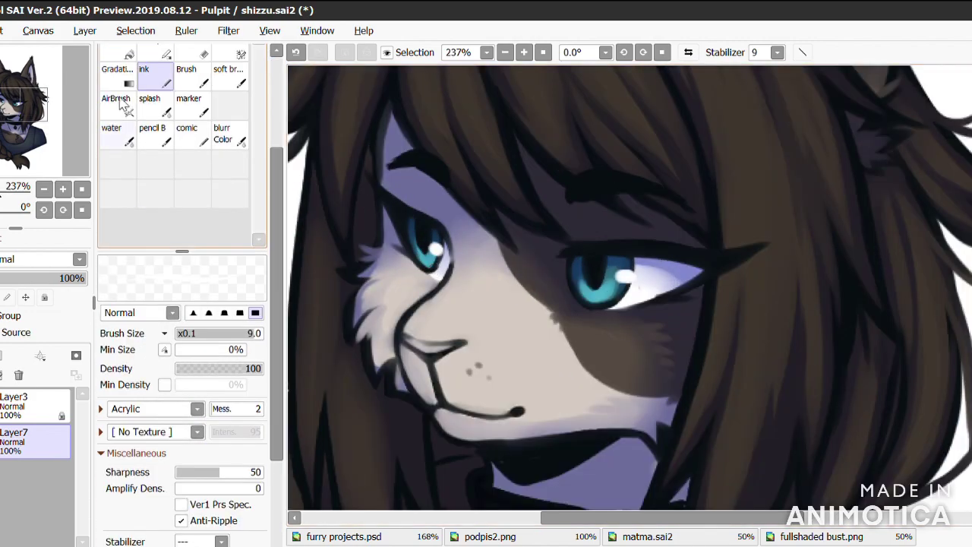
{"action": "scroll", "coordinate": [373, 176], "scroll_direction": "down", "scroll_amount": 4}
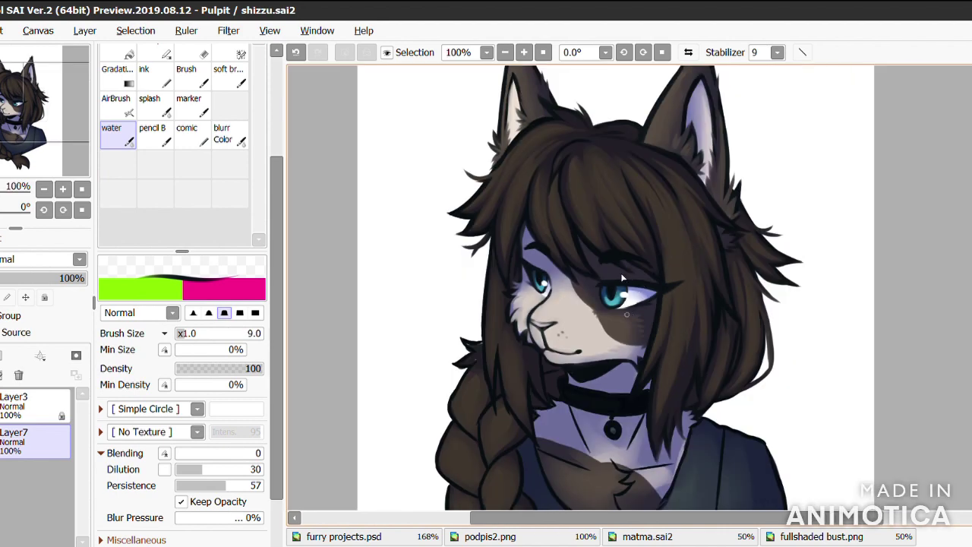
{"action": "key", "text": "ctrl+s"}
Step: Paint loose brown strands sticking out from the far-side hair and refine the dark strand lines within that lock
{"action": "scroll", "coordinate": [630, 271], "scroll_direction": "up", "scroll_amount": 3}
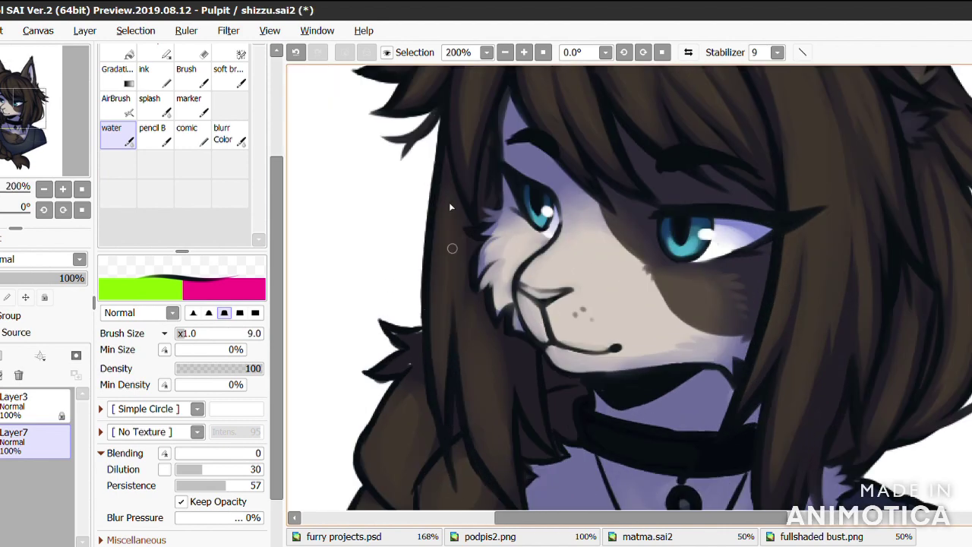
{"action": "scroll", "coordinate": [494, 296], "scroll_direction": "down", "scroll_amount": 2}
{"action": "mouse_move", "coordinate": [465, 311]}
{"action": "left_mouse_down"}
{"action": "mouse_move", "coordinate": [455, 186]}
{"action": "mouse_move", "coordinate": [466, 289]}
{"action": "left_mouse_up"}
{"action": "mouse_move", "coordinate": [483, 215]}
{"action": "left_mouse_down"}
{"action": "mouse_move", "coordinate": [480, 293]}
{"action": "mouse_move", "coordinate": [445, 413]}
{"action": "left_mouse_up"}
{"action": "scroll", "coordinate": [462, 264], "scroll_direction": "up", "scroll_amount": 2}
{"action": "mouse_move", "coordinate": [442, 235]}
{"action": "left_mouse_down"}
{"action": "mouse_move", "coordinate": [420, 284]}
{"action": "mouse_move", "coordinate": [387, 285]}
{"action": "left_mouse_up"}
{"action": "left_click_drag", "start_coordinate": [430, 260], "coordinate": [389, 311]}
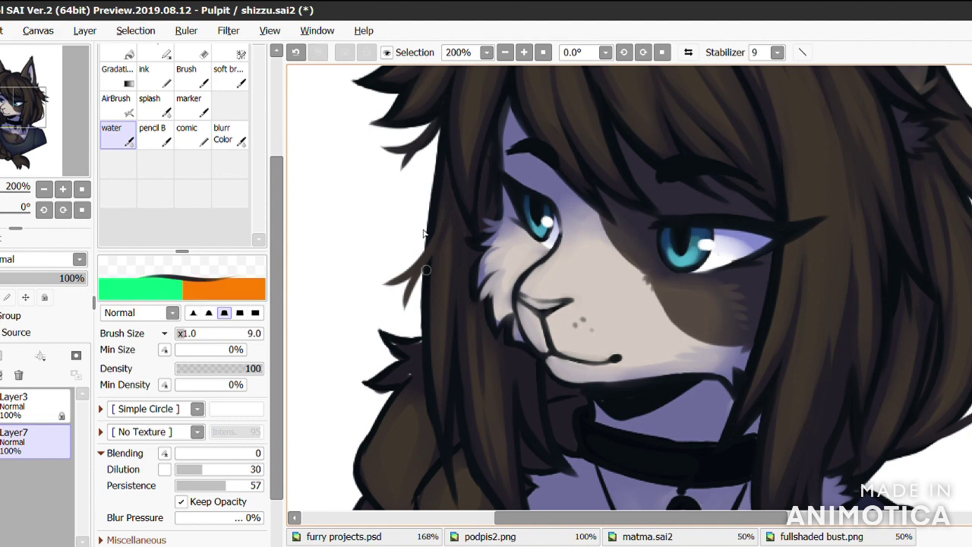
{"action": "left_click_drag", "start_coordinate": [490, 381], "coordinate": [490, 436]}
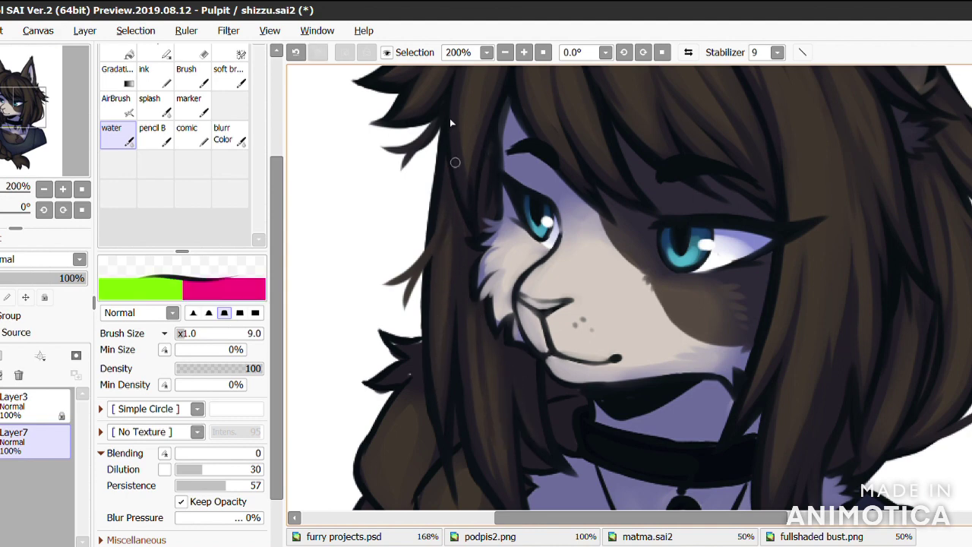
{"action": "scroll", "coordinate": [777, 170], "scroll_direction": "up", "scroll_amount": 1}
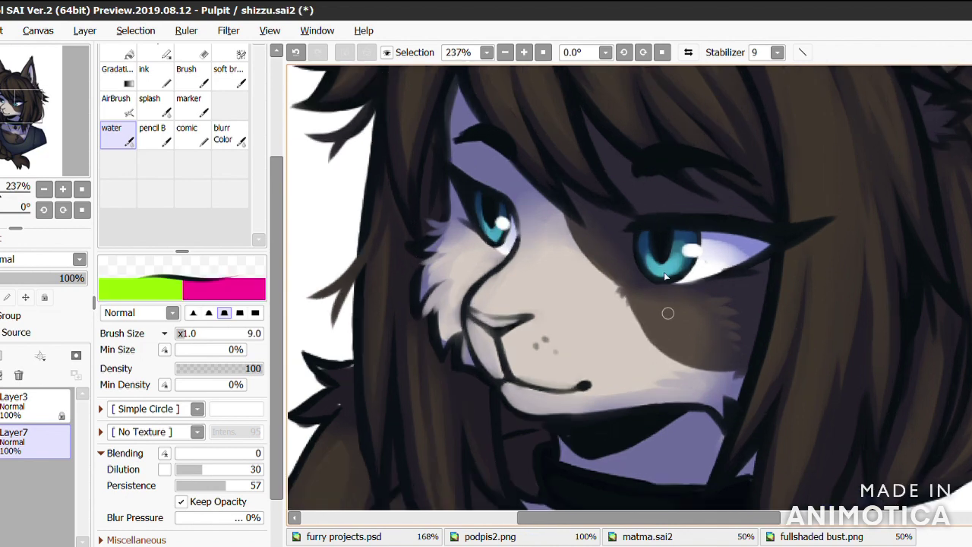
Step: Reshape both eyebrows and paint fine brown hairs in the near one, working on Layer3 and returning to Layer7
{"action": "key", "text": "Page_Up"}
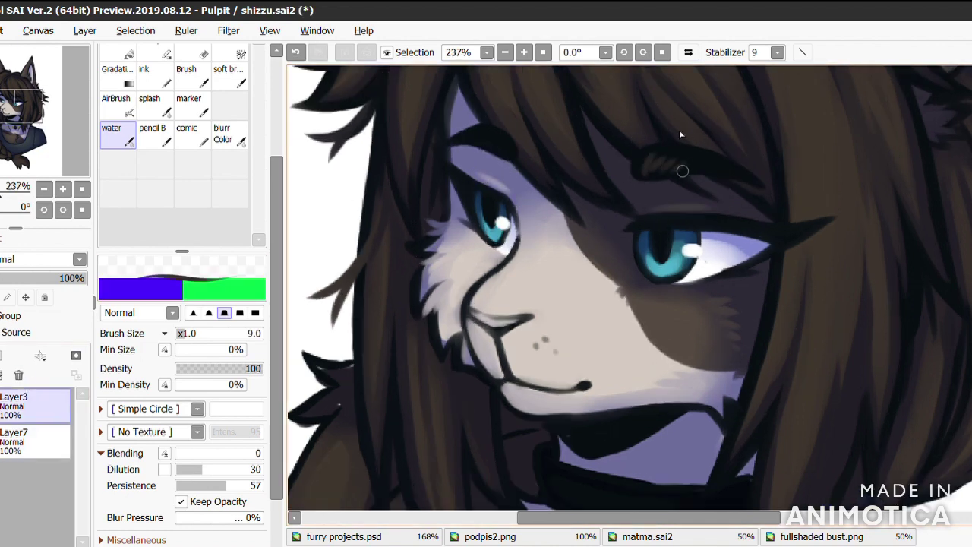
{"action": "scroll", "coordinate": [473, 104], "scroll_direction": "down", "scroll_amount": 3}
{"action": "key", "text": "Page_Down"}
{"action": "scroll", "coordinate": [558, 265], "scroll_direction": "up", "scroll_amount": 4}
{"action": "key", "text": "ctrl+z"}
{"action": "key", "text": "ctrl+y"}
{"action": "key", "text": "ctrl+z"}
{"action": "key", "text": "ctrl+y"}
{"action": "scroll", "coordinate": [464, 251], "scroll_direction": "down", "scroll_amount": 3}
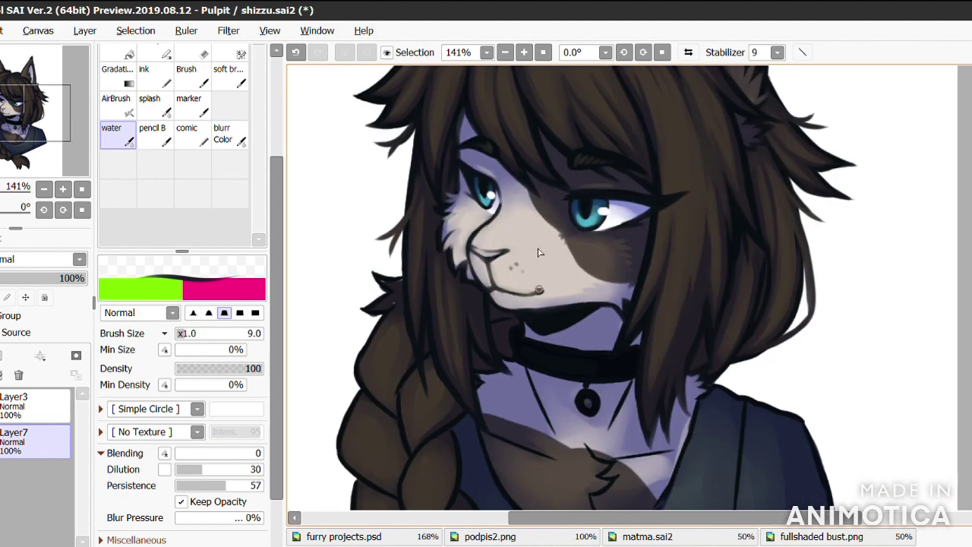
Step: Fill the pendant's centre with grey and blend the black shadow under the chin softly into the neck
{"action": "scroll", "coordinate": [499, 174], "scroll_direction": "up", "scroll_amount": 3}
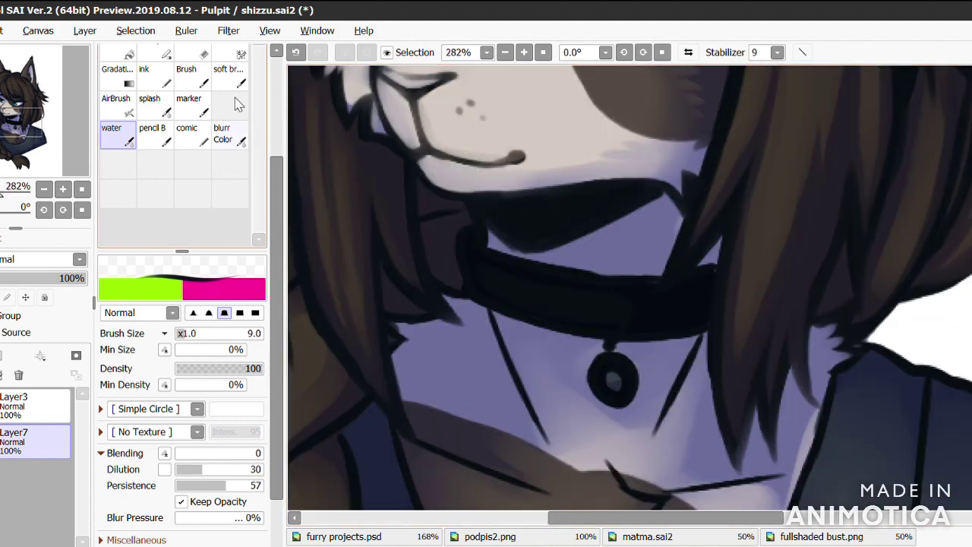
{"action": "key", "text": "b"}
{"action": "mouse_move", "coordinate": [564, 247]}
{"action": "left_mouse_down"}
{"action": "mouse_move", "coordinate": [544, 243]}
{"action": "mouse_move", "coordinate": [649, 213]}
{"action": "left_mouse_up"}
{"action": "key", "text": "c"}
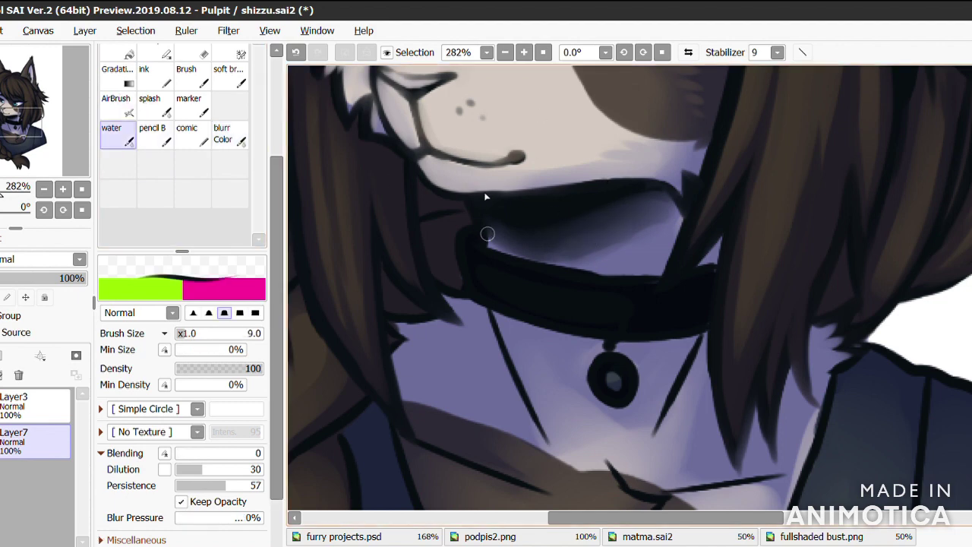
Step: Paint fur tufts around the neck, redefine the collar's edges, add the pendant's grey loop, and save the drawing
{"action": "left_click_drag", "start_coordinate": [640, 219], "coordinate": [693, 292]}
{"action": "mouse_move", "coordinate": [550, 278]}
{"action": "left_mouse_down"}
{"action": "mouse_move", "coordinate": [573, 232]}
{"action": "mouse_move", "coordinate": [481, 223]}
{"action": "mouse_move", "coordinate": [572, 219]}
{"action": "mouse_move", "coordinate": [650, 196]}
{"action": "mouse_move", "coordinate": [682, 152]}
{"action": "mouse_move", "coordinate": [661, 266]}
{"action": "mouse_move", "coordinate": [469, 232]}
{"action": "mouse_move", "coordinate": [458, 217]}
{"action": "mouse_move", "coordinate": [490, 251]}
{"action": "left_mouse_up"}
{"action": "key", "text": "ctrl+z"}
{"action": "key", "text": "b"}
{"action": "key", "text": "n"}
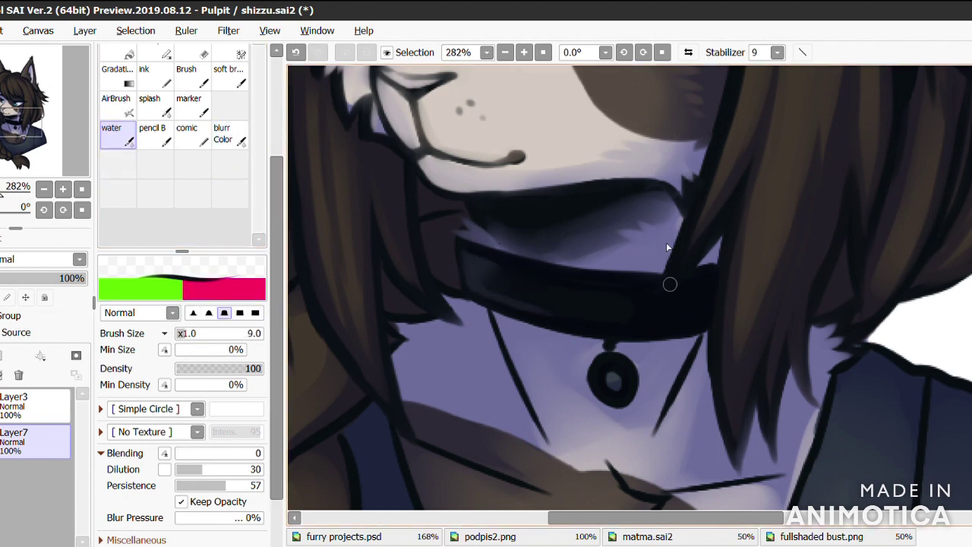
{"action": "mouse_move", "coordinate": [419, 276]}
{"action": "left_mouse_down"}
{"action": "mouse_move", "coordinate": [397, 293]}
{"action": "mouse_move", "coordinate": [390, 332]}
{"action": "mouse_move", "coordinate": [426, 180]}
{"action": "mouse_move", "coordinate": [473, 167]}
{"action": "mouse_move", "coordinate": [374, 253]}
{"action": "left_mouse_up"}
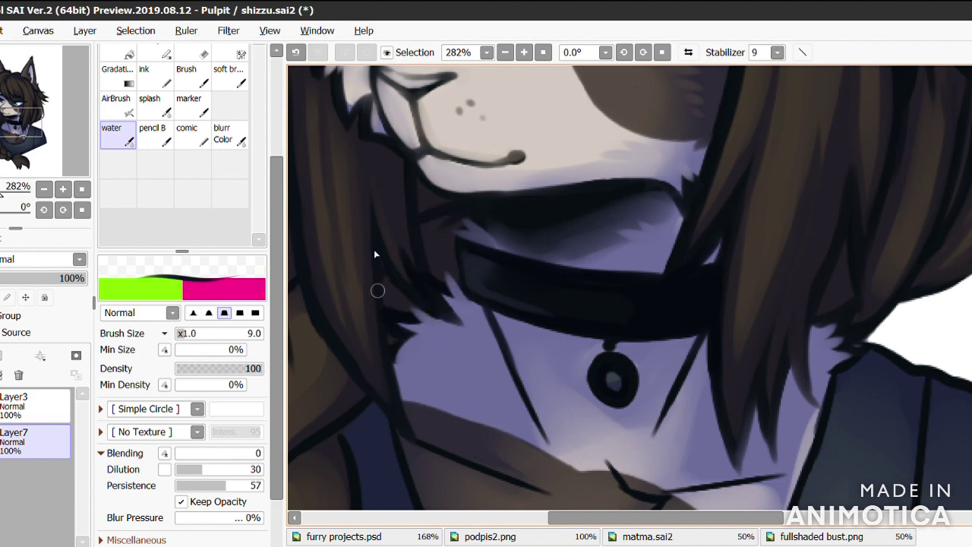
{"action": "mouse_move", "coordinate": [610, 339]}
{"action": "left_mouse_down"}
{"action": "mouse_move", "coordinate": [605, 317]}
{"action": "mouse_move", "coordinate": [595, 334]}
{"action": "mouse_move", "coordinate": [612, 334]}
{"action": "mouse_move", "coordinate": [606, 312]}
{"action": "left_mouse_up"}
{"action": "scroll", "coordinate": [596, 342], "scroll_direction": "down", "scroll_amount": 3}
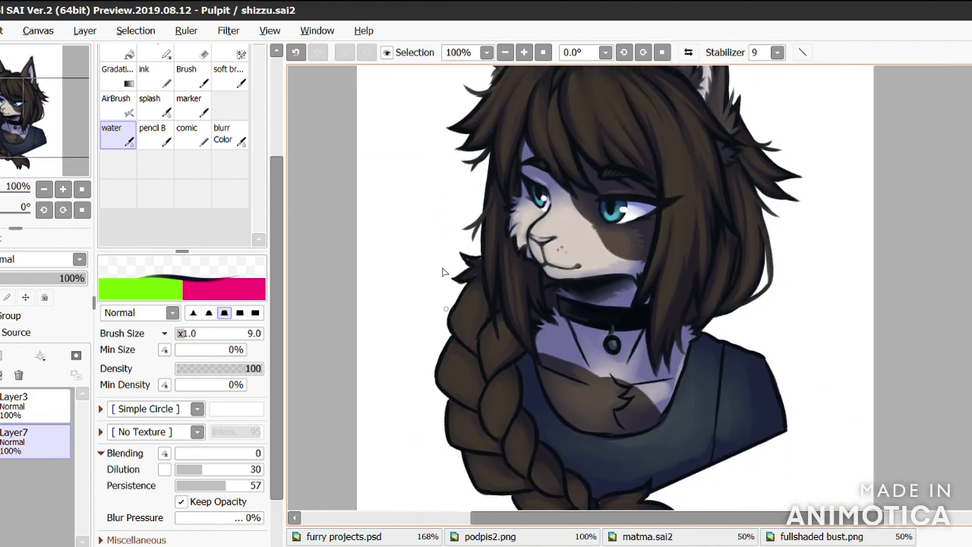
Step: Trim the hair tufts above the braid with transparent colour and repaint their tips in the dark hair shade
{"action": "scroll", "coordinate": [445, 271], "scroll_direction": "up", "scroll_amount": 3}
{"action": "mouse_move", "coordinate": [534, 258]}
{"action": "left_mouse_down"}
{"action": "mouse_move", "coordinate": [460, 287]}
{"action": "mouse_move", "coordinate": [537, 294]}
{"action": "left_mouse_up"}
{"action": "scroll", "coordinate": [267, 82], "scroll_direction": "up", "scroll_amount": 3}
{"action": "left_click_drag", "start_coordinate": [490, 262], "coordinate": [483, 197]}
{"action": "key", "text": "ctrl+z"}
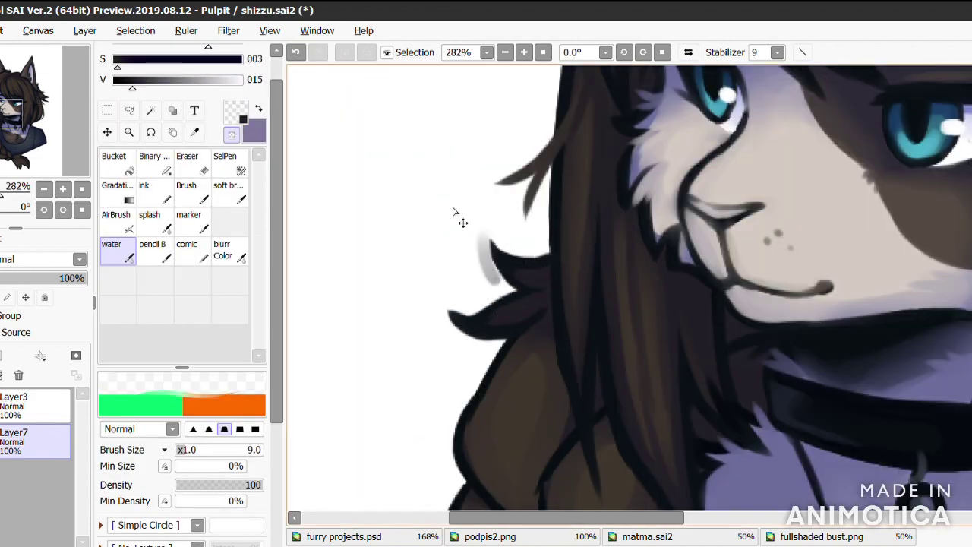
{"action": "key", "text": "e"}
{"action": "left_click", "coordinate": [116, 249]}
{"action": "left_click_drag", "start_coordinate": [469, 307], "coordinate": [510, 300]}
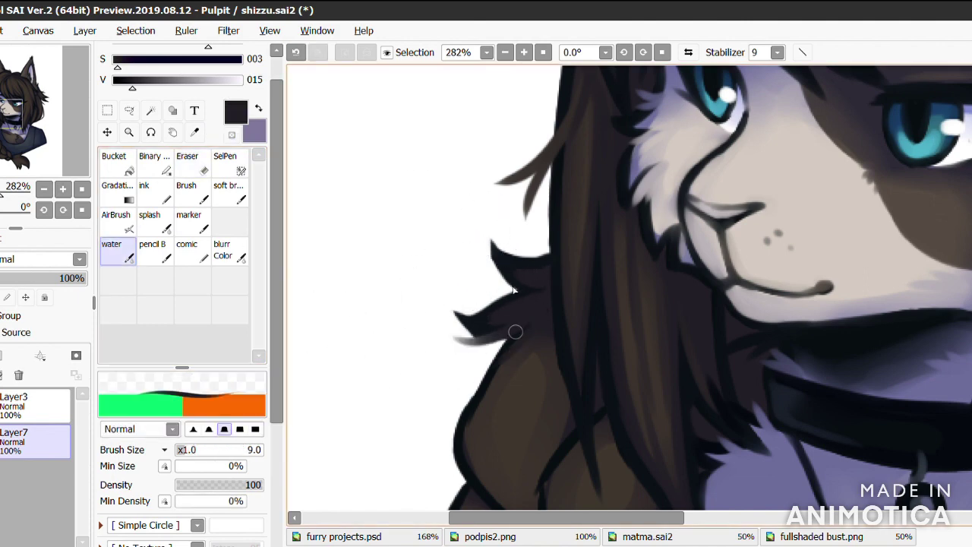
Step: Paint dark strand lines inside the upper and middle segments of the braid
{"action": "scroll", "coordinate": [511, 300], "scroll_direction": "down", "scroll_amount": 5}
{"action": "mouse_move", "coordinate": [540, 249]}
{"action": "left_mouse_down"}
{"action": "mouse_move", "coordinate": [560, 325]}
{"action": "mouse_move", "coordinate": [497, 287]}
{"action": "mouse_move", "coordinate": [486, 479]}
{"action": "left_mouse_up"}
{"action": "scroll", "coordinate": [579, 295], "scroll_direction": "down", "scroll_amount": 4}
{"action": "mouse_move", "coordinate": [579, 295]}
{"action": "left_mouse_down"}
{"action": "mouse_move", "coordinate": [560, 228]}
{"action": "mouse_move", "coordinate": [605, 379]}
{"action": "mouse_move", "coordinate": [625, 119]}
{"action": "mouse_move", "coordinate": [597, 144]}
{"action": "left_mouse_up"}
{"action": "left_click_drag", "start_coordinate": [449, 258], "coordinate": [578, 408]}
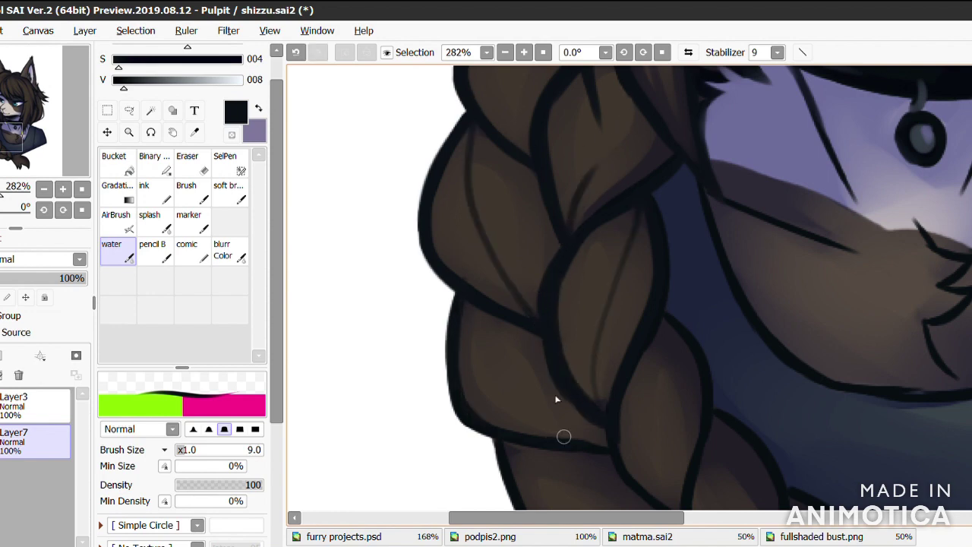
Step: Add strand lines and dark purplish shading to the lowest braid segments next to the hair tie
{"action": "scroll", "coordinate": [461, 285], "scroll_direction": "down", "scroll_amount": 4}
{"action": "mouse_move", "coordinate": [691, 297]}
{"action": "left_mouse_down"}
{"action": "mouse_move", "coordinate": [701, 210]}
{"action": "mouse_move", "coordinate": [540, 342]}
{"action": "mouse_move", "coordinate": [681, 329]}
{"action": "left_mouse_up"}
{"action": "mouse_move", "coordinate": [634, 355]}
{"action": "left_mouse_down"}
{"action": "mouse_move", "coordinate": [777, 369]}
{"action": "mouse_move", "coordinate": [764, 261]}
{"action": "mouse_move", "coordinate": [808, 387]}
{"action": "left_mouse_up"}
{"action": "mouse_move", "coordinate": [914, 313]}
{"action": "left_mouse_down"}
{"action": "mouse_move", "coordinate": [609, 227]}
{"action": "mouse_move", "coordinate": [612, 325]}
{"action": "left_mouse_up"}
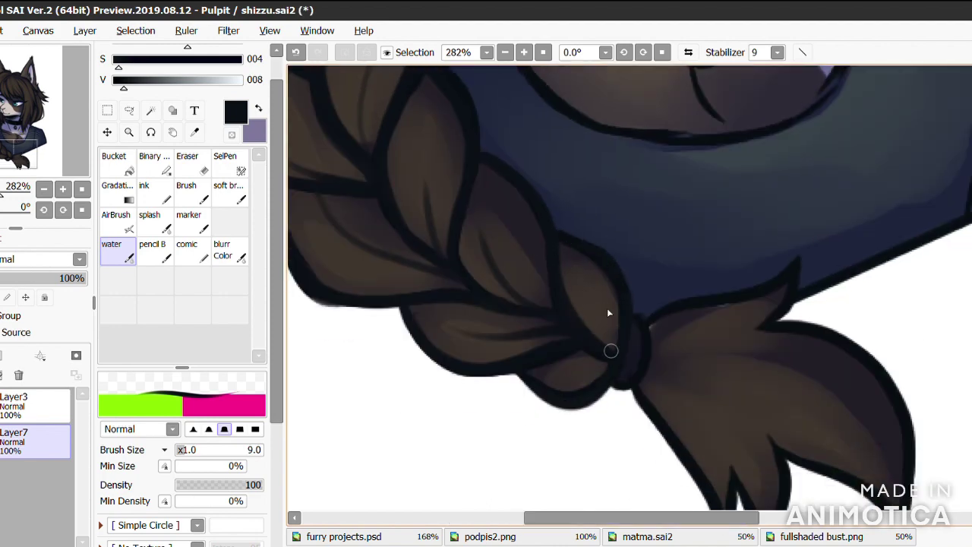
{"action": "left_click", "coordinate": [497, 180], "text": "alt"}
{"action": "left_click_drag", "start_coordinate": [497, 180], "coordinate": [486, 224]}
{"action": "mouse_move", "coordinate": [575, 238]}
{"action": "left_mouse_down"}
{"action": "mouse_move", "coordinate": [599, 311]}
{"action": "mouse_move", "coordinate": [534, 339]}
{"action": "mouse_move", "coordinate": [443, 289]}
{"action": "mouse_move", "coordinate": [538, 313]}
{"action": "left_mouse_up"}
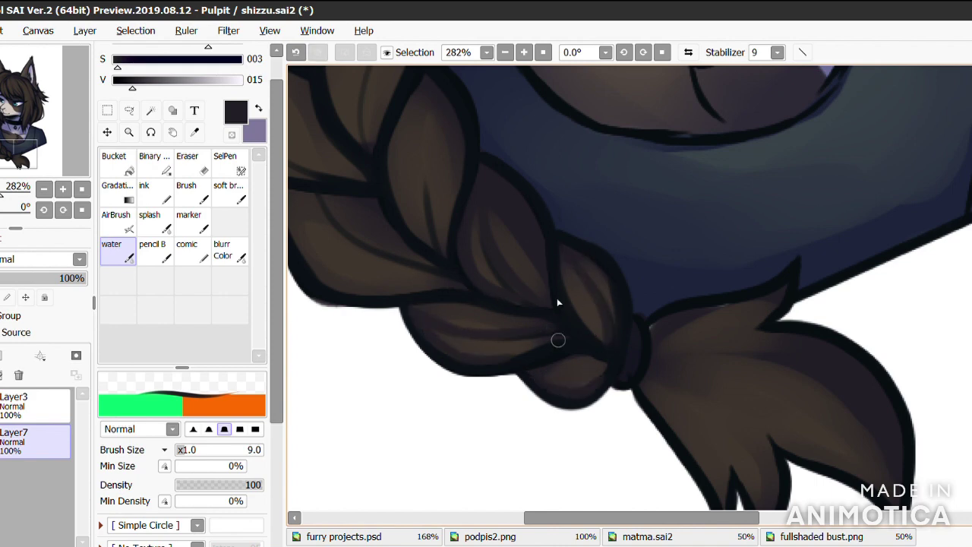
Step: Shade the outer lower braid segment with sampled browns and dark tones, softening its strand line into the fold
{"action": "scroll", "coordinate": [538, 313], "scroll_direction": "left", "scroll_amount": 5}
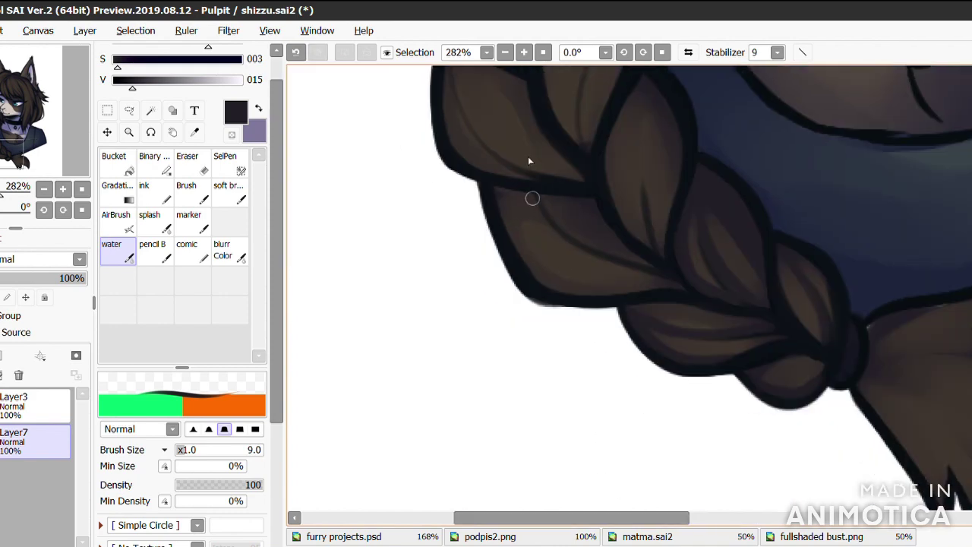
{"action": "left_click", "coordinate": [530, 212], "text": "alt"}
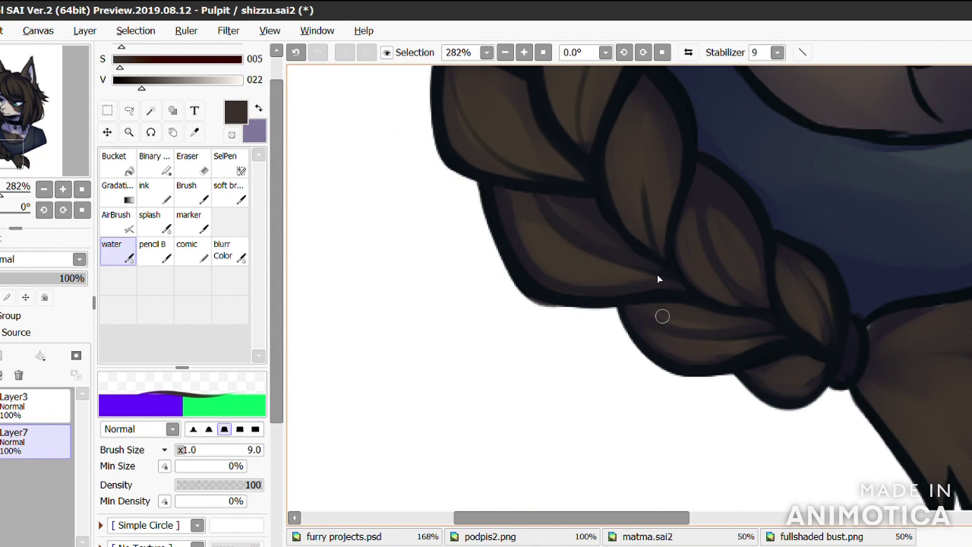
{"action": "left_click", "coordinate": [634, 220], "text": "alt"}
{"action": "left_click", "coordinate": [759, 290], "text": "alt"}
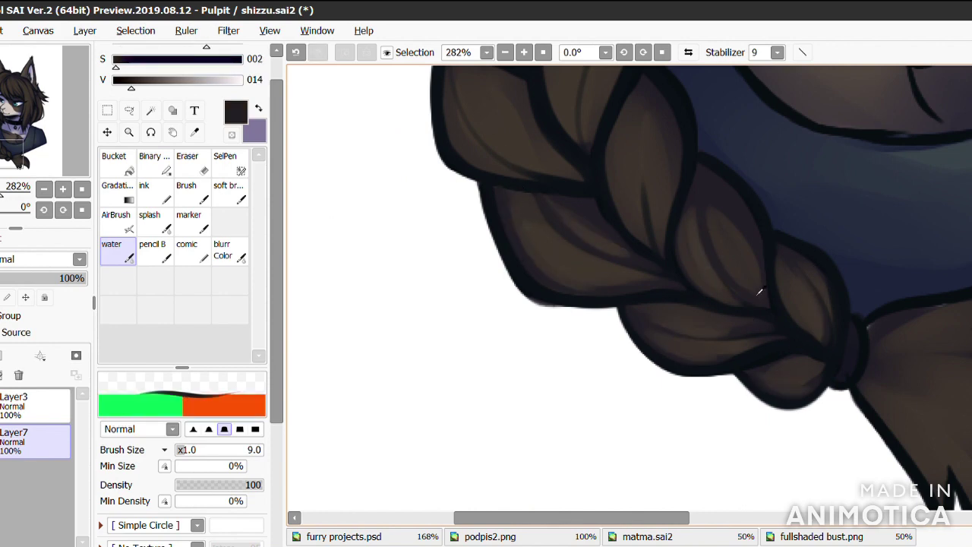
Step: Shade the large central braid segment and the outer one beside it with sampled dark and brown strands
{"action": "scroll", "coordinate": [554, 466], "scroll_direction": "up", "scroll_amount": 5}
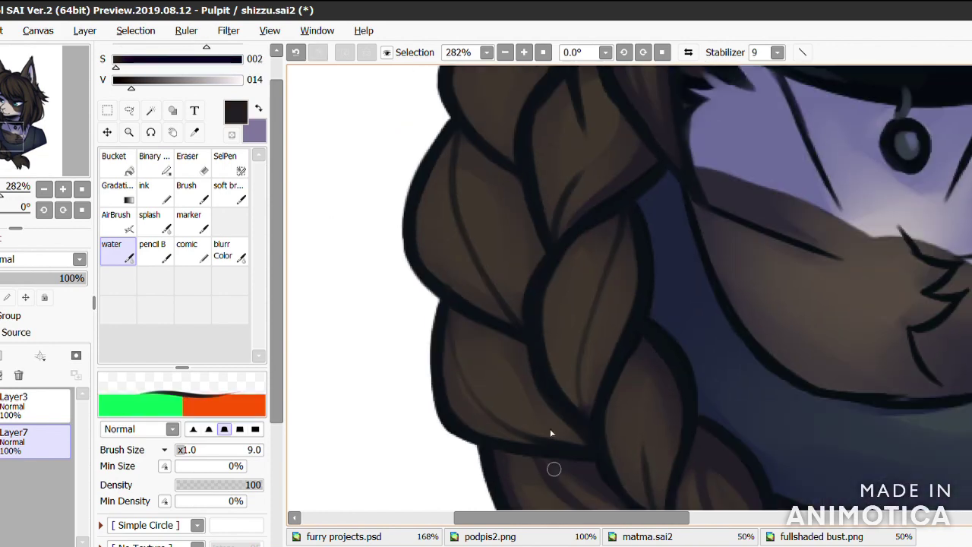
{"action": "left_click", "coordinate": [539, 448], "text": "alt"}
{"action": "mouse_move", "coordinate": [591, 278]}
{"action": "left_mouse_down"}
{"action": "mouse_move", "coordinate": [586, 347]}
{"action": "mouse_move", "coordinate": [556, 307]}
{"action": "left_mouse_up"}
{"action": "left_click", "coordinate": [579, 271], "text": "alt"}
{"action": "left_click_drag", "start_coordinate": [579, 271], "coordinate": [599, 235]}
{"action": "left_click", "coordinate": [469, 363], "text": "alt"}
{"action": "mouse_move", "coordinate": [534, 395]}
{"action": "left_mouse_down"}
{"action": "mouse_move", "coordinate": [599, 354]}
{"action": "mouse_move", "coordinate": [596, 389]}
{"action": "left_mouse_up"}
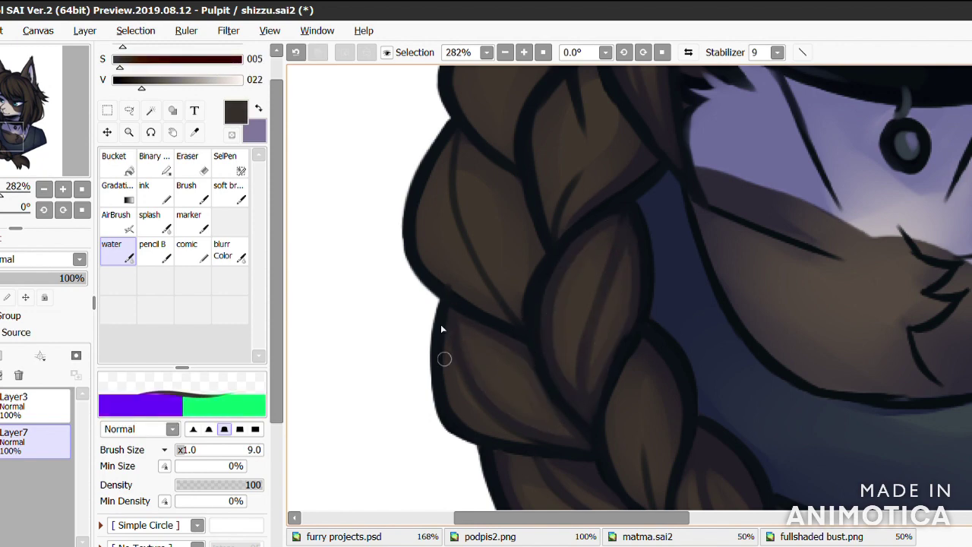
Step: Shade the inner braid segment below the large central one with dark strands and a softened top edge
{"action": "scroll", "coordinate": [573, 306], "scroll_direction": "down", "scroll_amount": 3}
{"action": "left_click", "coordinate": [527, 273], "text": "alt"}
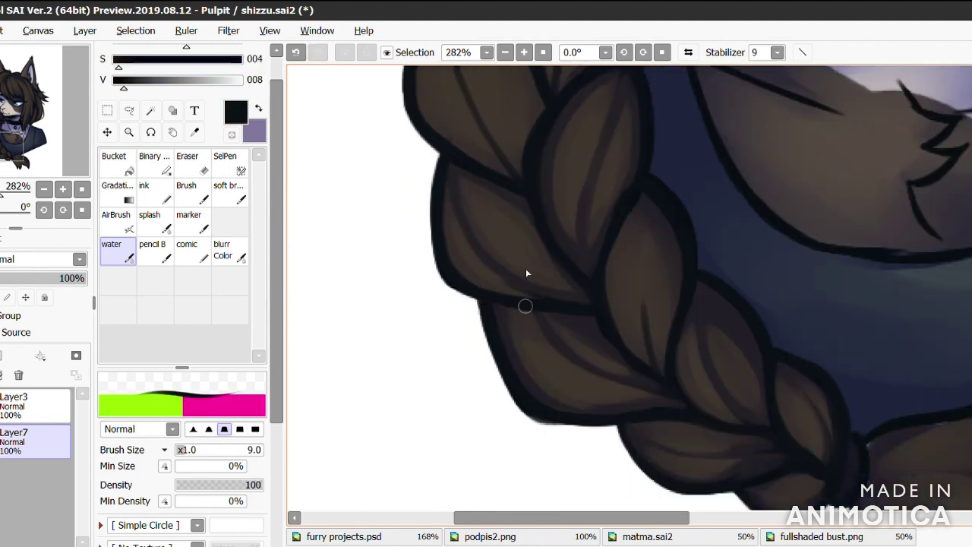
{"action": "left_click", "coordinate": [635, 171], "text": "alt"}
{"action": "left_click", "coordinate": [645, 182], "text": "alt"}
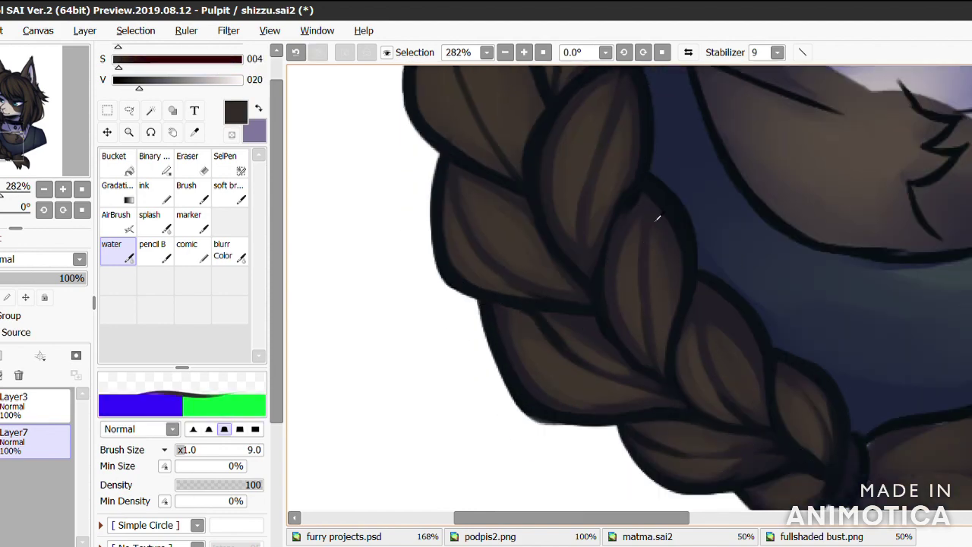
{"action": "left_click", "coordinate": [633, 147], "text": "alt"}
Step: Refine the edges of the large central braid segment and the lower edge of its outer neighbour with sampled colours
{"action": "left_click_drag", "start_coordinate": [634, 147], "coordinate": [639, 131]}
{"action": "key", "text": "ctrl+z"}
{"action": "key", "text": "ctrl+y"}
{"action": "left_click", "coordinate": [607, 152], "text": "alt"}
{"action": "left_click", "coordinate": [584, 167], "text": "alt"}
{"action": "left_click", "coordinate": [599, 202], "text": "alt"}
{"action": "left_click", "coordinate": [504, 276], "text": "alt"}
{"action": "left_click_drag", "start_coordinate": [504, 276], "coordinate": [602, 306]}
Step: Shade the two uppermost braid segments with soft dark strands that follow their curves
{"action": "scroll", "coordinate": [786, 417], "scroll_direction": "up", "scroll_amount": 5}
{"action": "left_click", "coordinate": [562, 308], "text": "alt"}
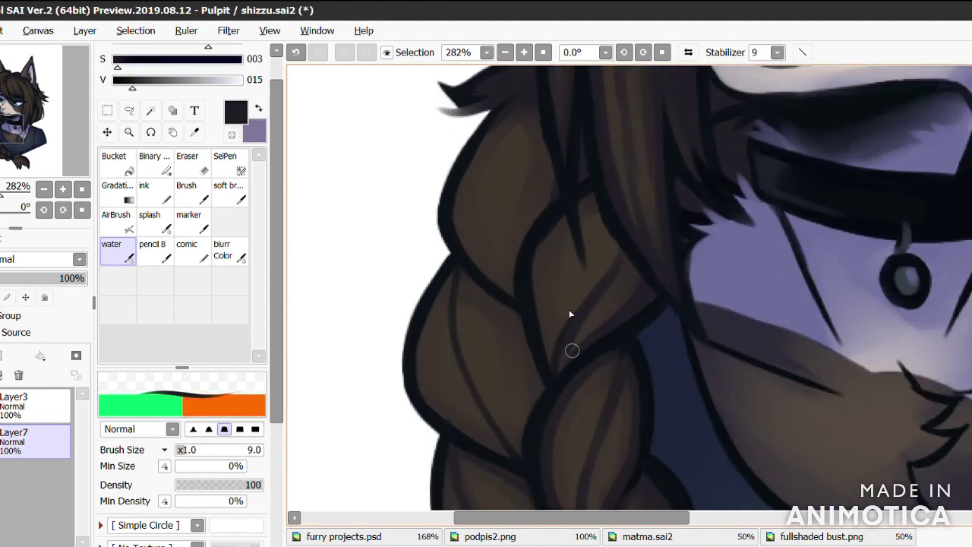
{"action": "left_click_drag", "start_coordinate": [553, 184], "coordinate": [545, 310]}
{"action": "mouse_move", "coordinate": [513, 82]}
{"action": "left_mouse_down"}
{"action": "mouse_move", "coordinate": [486, 253]}
{"action": "mouse_move", "coordinate": [467, 129]}
{"action": "left_mouse_up"}
{"action": "left_click_drag", "start_coordinate": [508, 190], "coordinate": [451, 196]}
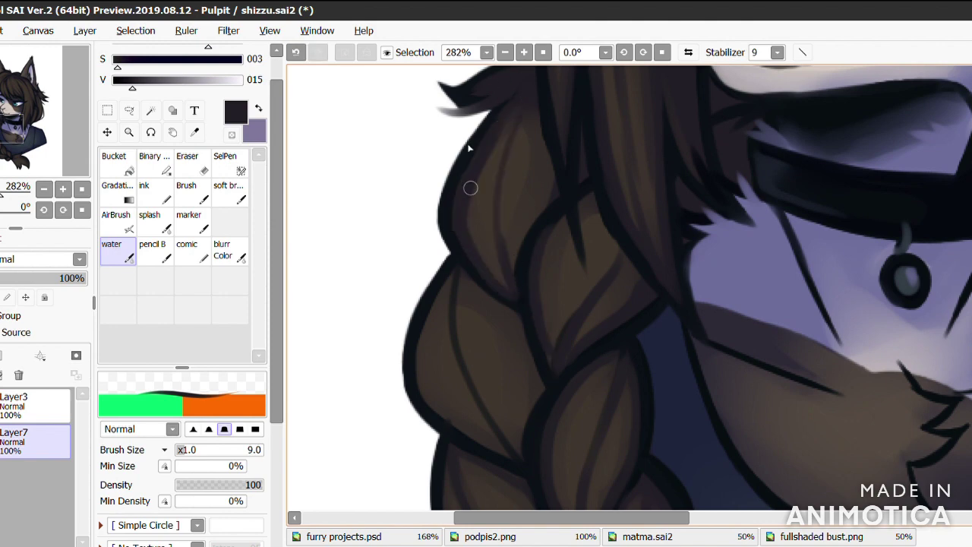
Step: Add thin dark strands to the upper braid segments and darken the gaps between them with sampled colours
{"action": "mouse_move", "coordinate": [458, 238]}
{"action": "left_mouse_down"}
{"action": "mouse_move", "coordinate": [438, 375]}
{"action": "mouse_move", "coordinate": [540, 364]}
{"action": "mouse_move", "coordinate": [527, 331]}
{"action": "left_mouse_up"}
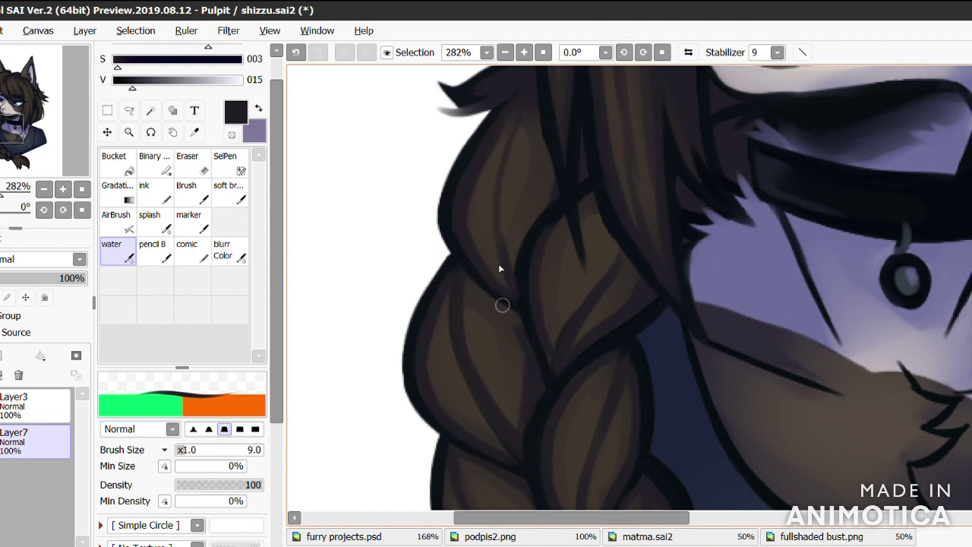
{"action": "left_click", "coordinate": [470, 175], "text": "alt"}
{"action": "left_click_drag", "start_coordinate": [469, 175], "coordinate": [490, 247]}
{"action": "left_click_drag", "start_coordinate": [444, 300], "coordinate": [422, 371]}
{"action": "key", "text": "ctrl+z"}
{"action": "mouse_move", "coordinate": [456, 384]}
{"action": "left_mouse_down"}
{"action": "mouse_move", "coordinate": [449, 300]}
{"action": "mouse_move", "coordinate": [471, 326]}
{"action": "mouse_move", "coordinate": [590, 228]}
{"action": "left_mouse_up"}
{"action": "key", "text": "ctrl+z"}
{"action": "key", "text": "ctrl+z"}
{"action": "left_click", "coordinate": [621, 203], "text": "alt"}
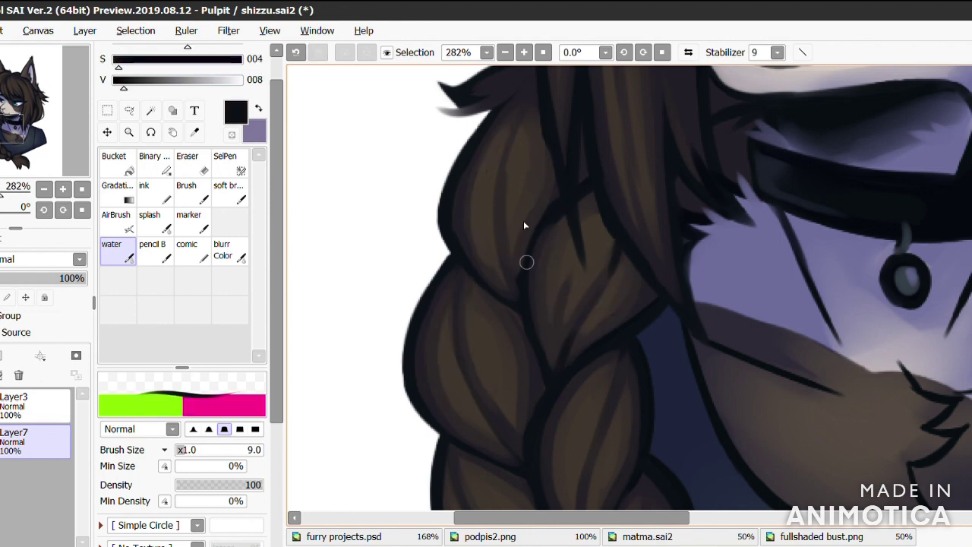
{"action": "left_click_drag", "start_coordinate": [524, 277], "coordinate": [546, 209]}
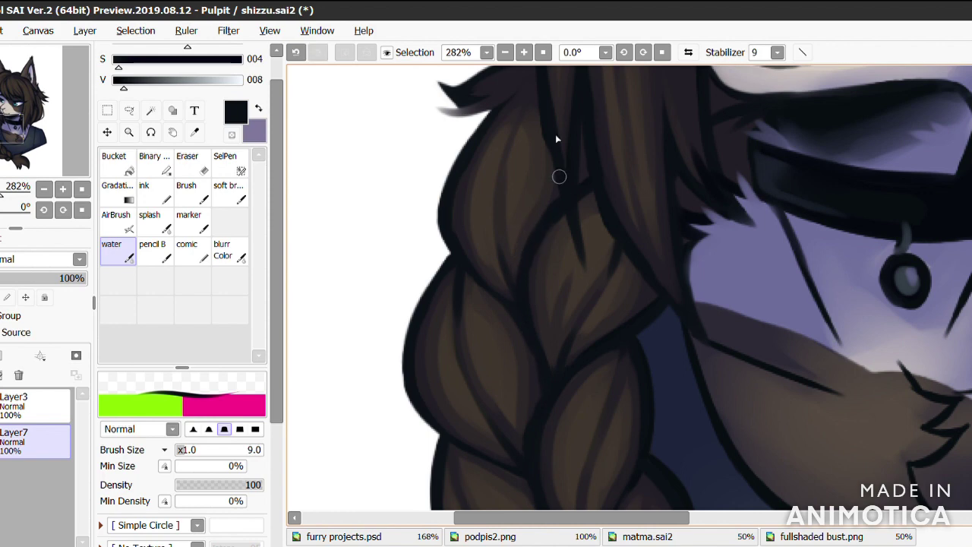
Step: Shade the edges of the braid's loose tail with sampled dark strands and sharpen the outline of its tips
{"action": "scroll", "coordinate": [480, 217], "scroll_direction": "down", "scroll_amount": 5}
{"action": "scroll", "coordinate": [547, 321], "scroll_direction": "up", "scroll_amount": 5}
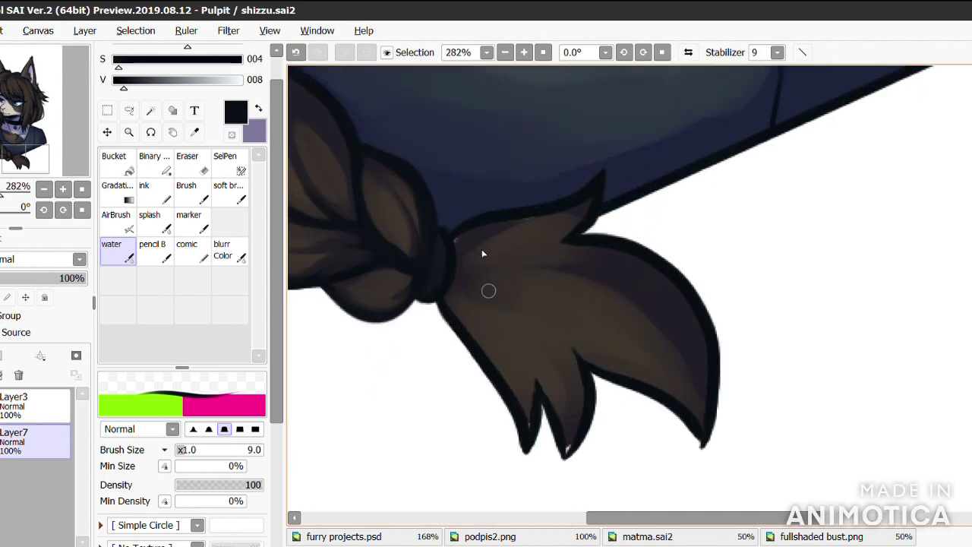
{"action": "mouse_move", "coordinate": [439, 292]}
{"action": "left_mouse_down"}
{"action": "mouse_move", "coordinate": [522, 419]}
{"action": "mouse_move", "coordinate": [580, 367]}
{"action": "mouse_move", "coordinate": [684, 354]}
{"action": "mouse_move", "coordinate": [513, 224]}
{"action": "left_mouse_up"}
{"action": "left_click", "coordinate": [513, 224], "text": "alt"}
{"action": "mouse_move", "coordinate": [459, 254]}
{"action": "left_mouse_down"}
{"action": "mouse_move", "coordinate": [694, 379]}
{"action": "mouse_move", "coordinate": [575, 219]}
{"action": "left_mouse_up"}
{"action": "key", "text": "ctrl+z"}
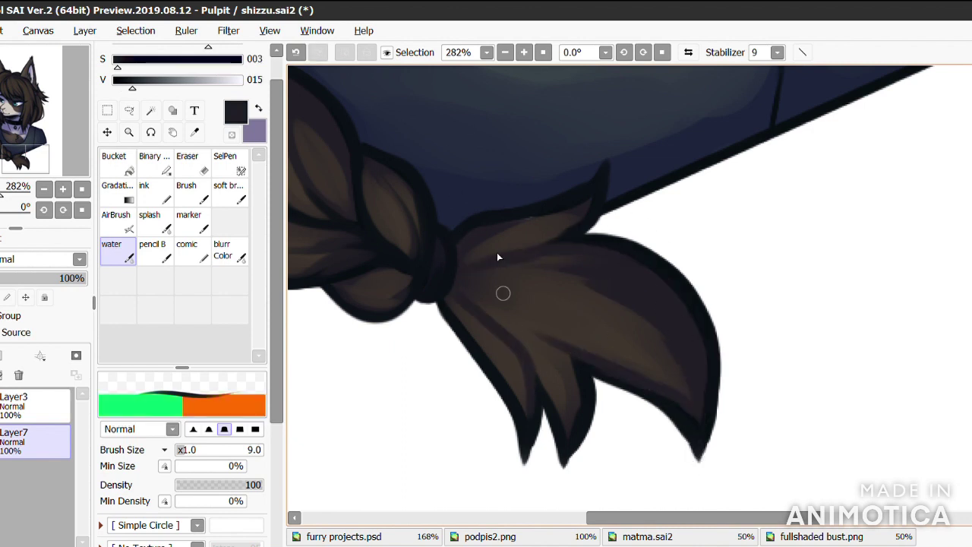
Step: Paint fine brown and dark strands through the middle of the braid tail with sampled hair colours
{"action": "left_click", "coordinate": [537, 199], "text": "alt"}
{"action": "left_click", "coordinate": [566, 262], "text": "alt"}
{"action": "mouse_move", "coordinate": [488, 260]}
{"action": "left_mouse_down"}
{"action": "mouse_move", "coordinate": [469, 263]}
{"action": "mouse_move", "coordinate": [490, 233]}
{"action": "mouse_move", "coordinate": [567, 341]}
{"action": "mouse_move", "coordinate": [628, 253]}
{"action": "mouse_move", "coordinate": [679, 341]}
{"action": "mouse_move", "coordinate": [599, 321]}
{"action": "mouse_move", "coordinate": [553, 245]}
{"action": "left_mouse_up"}
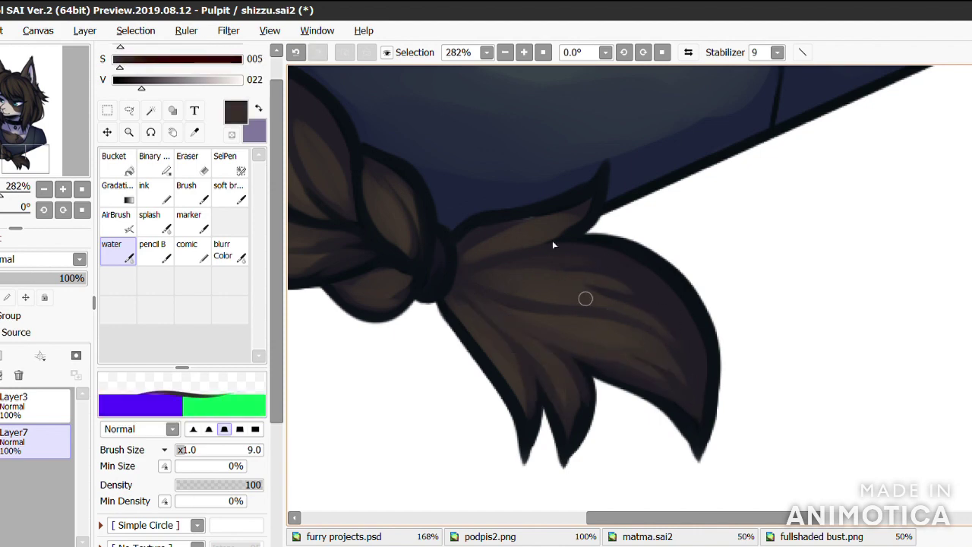
Step: Draw extra pointed tips below the braid tail and a thin loose strand along its outer curve
{"action": "mouse_move", "coordinate": [497, 167]}
{"action": "left_mouse_down"}
{"action": "mouse_move", "coordinate": [473, 391]}
{"action": "mouse_move", "coordinate": [668, 358]}
{"action": "mouse_move", "coordinate": [568, 416]}
{"action": "left_mouse_up"}
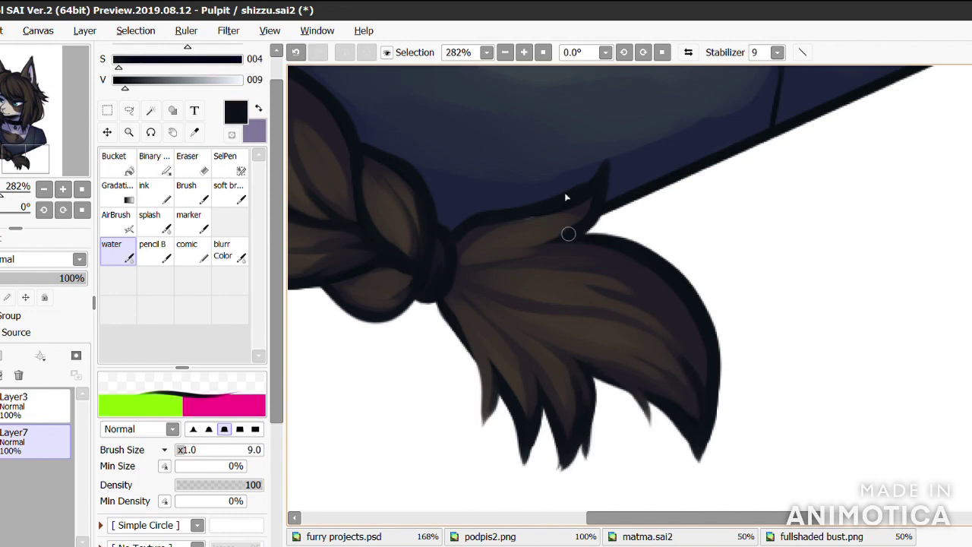
{"action": "left_click_drag", "start_coordinate": [481, 239], "coordinate": [609, 140]}
{"action": "mouse_move", "coordinate": [560, 237]}
{"action": "left_mouse_down"}
{"action": "mouse_move", "coordinate": [646, 241]}
{"action": "mouse_move", "coordinate": [697, 316]}
{"action": "left_mouse_up"}
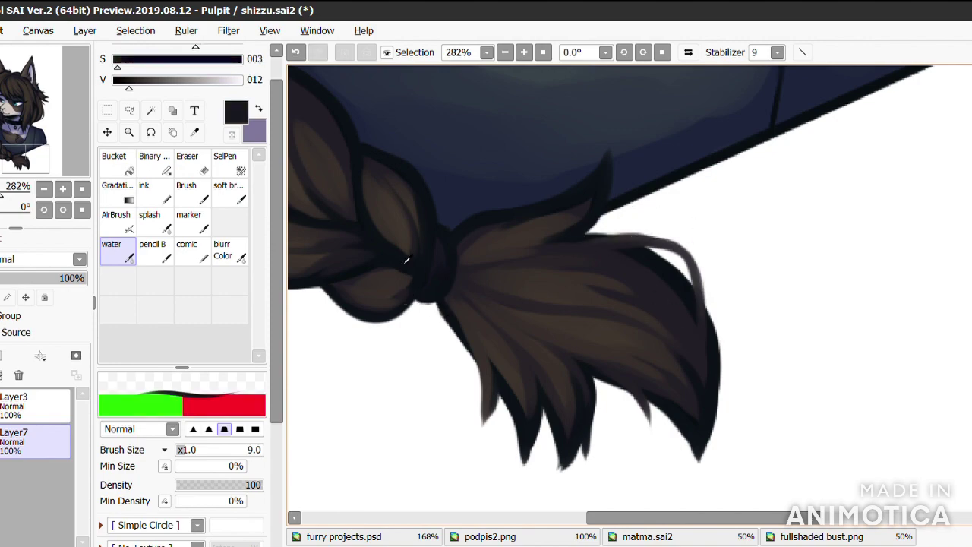
Step: Add small loose hair tufts along the braid's outer edge with sampled dark colours
{"action": "scroll", "coordinate": [403, 254], "scroll_direction": "down", "scroll_amount": 5}
{"action": "scroll", "coordinate": [417, 208], "scroll_direction": "up", "scroll_amount": 4}
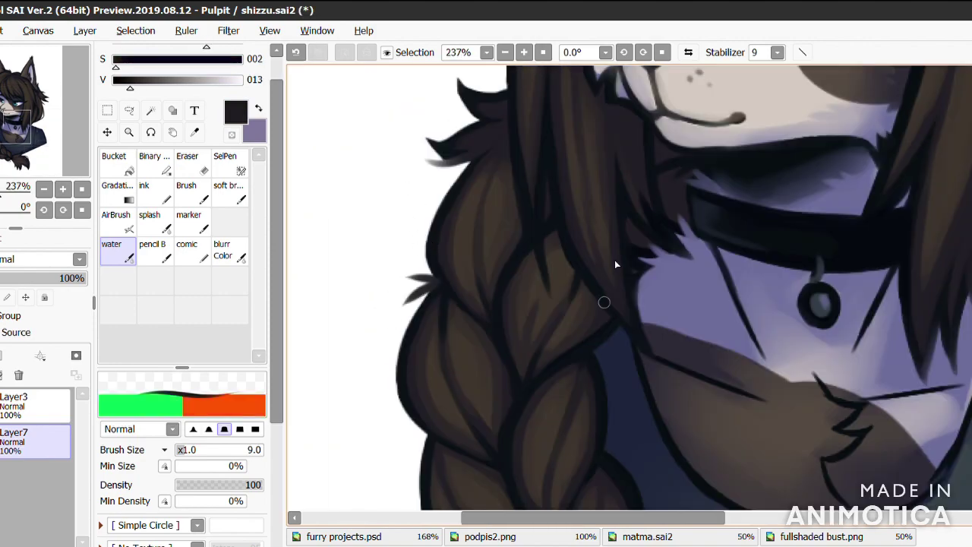
{"action": "scroll", "coordinate": [569, 380], "scroll_direction": "down", "scroll_amount": 5}
{"action": "scroll", "coordinate": [569, 402], "scroll_direction": "down", "scroll_amount": 4}
{"action": "scroll", "coordinate": [580, 240], "scroll_direction": "up", "scroll_amount": 4}
{"action": "scroll", "coordinate": [580, 240], "scroll_direction": "down", "scroll_amount": 1}
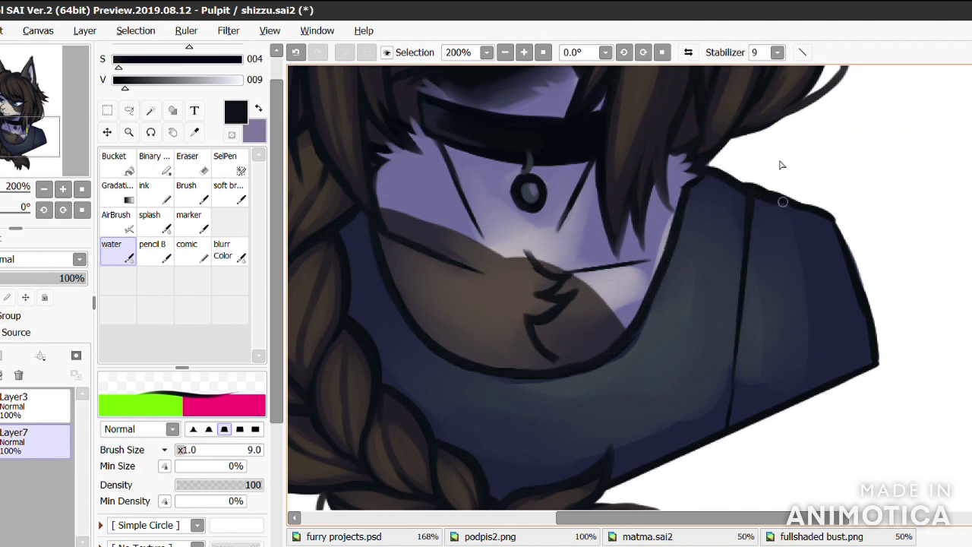
Step: Refine the shirt's shoulder outline and soften its neckline with sampled near-black and navy
{"action": "left_click_drag", "start_coordinate": [831, 202], "coordinate": [449, 268]}
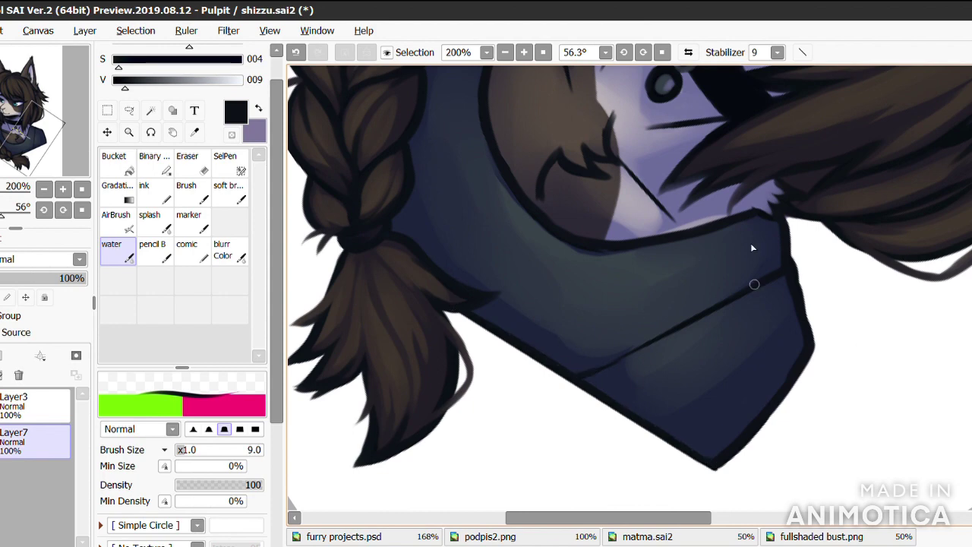
{"action": "key", "text": "Home"}
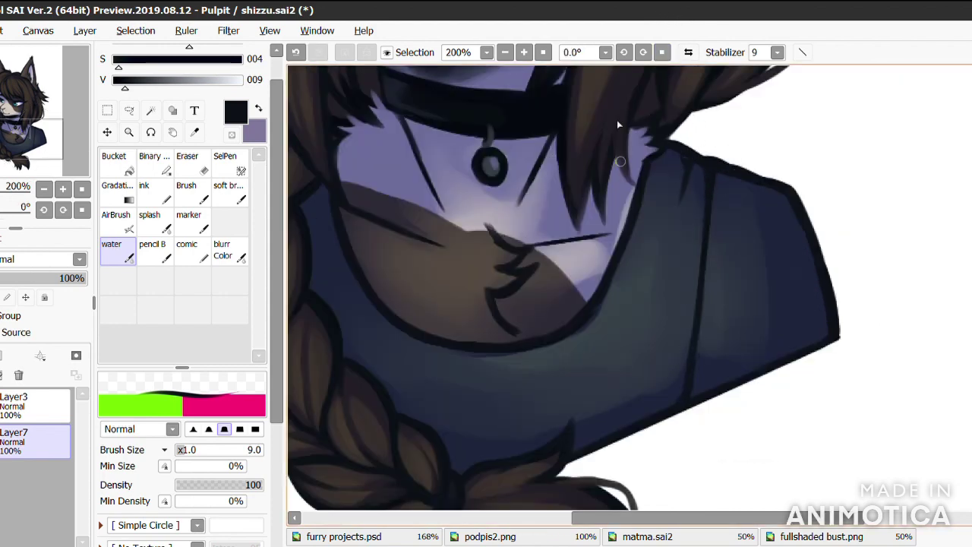
{"action": "left_click", "coordinate": [680, 135], "text": "alt"}
{"action": "left_click_drag", "start_coordinate": [641, 166], "coordinate": [548, 307]}
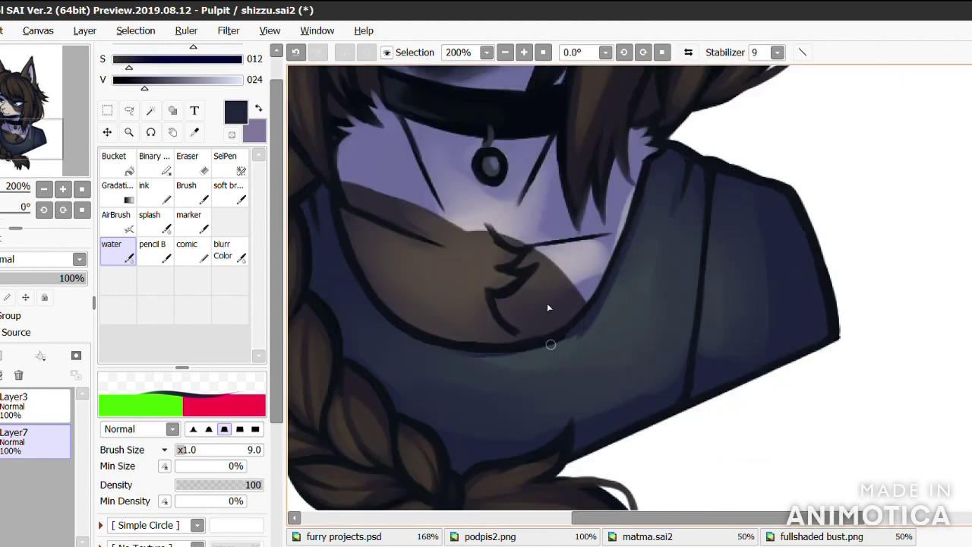
Step: Paint dark blue folds along the shirt front and beside the shoulder seam, sampling colours from the cloth
{"action": "left_click_drag", "start_coordinate": [661, 231], "coordinate": [651, 284]}
{"action": "left_click_drag", "start_coordinate": [702, 232], "coordinate": [687, 327]}
{"action": "left_click", "coordinate": [710, 349], "text": "alt"}
{"action": "left_click_drag", "start_coordinate": [693, 236], "coordinate": [688, 271]}
{"action": "left_click", "coordinate": [325, 194], "text": "alt"}
{"action": "left_click", "coordinate": [515, 326], "text": "alt"}
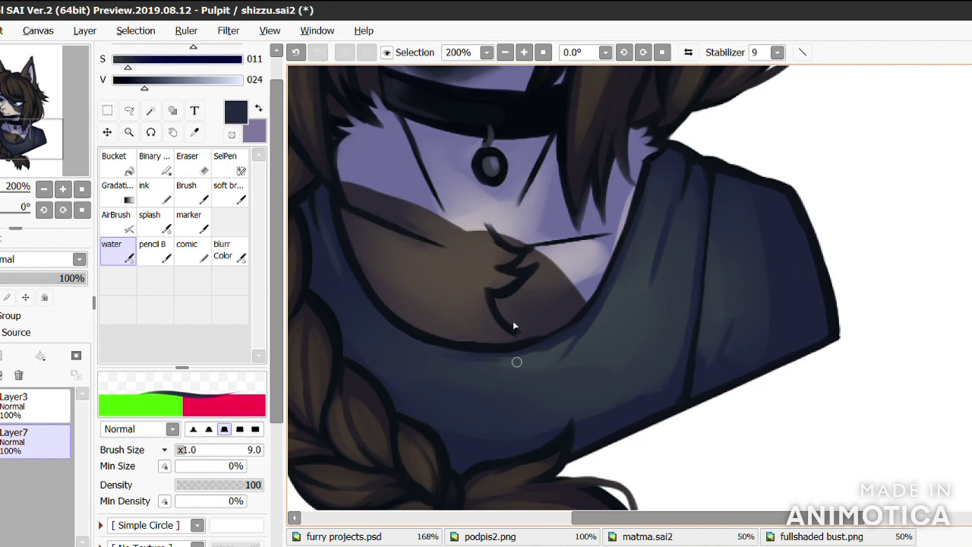
Step: Break up the edge of the brown chest patch with short fur tufts in sampled browns
{"action": "left_click", "coordinate": [491, 270], "text": "alt"}
{"action": "left_click", "coordinate": [519, 329], "text": "alt"}
{"action": "left_click", "coordinate": [483, 221], "text": "alt"}
{"action": "left_click", "coordinate": [376, 160], "text": "alt"}
{"action": "left_click", "coordinate": [374, 199], "text": "alt"}
{"action": "left_click", "coordinate": [499, 338], "text": "alt"}
{"action": "left_click", "coordinate": [571, 274], "text": "alt"}
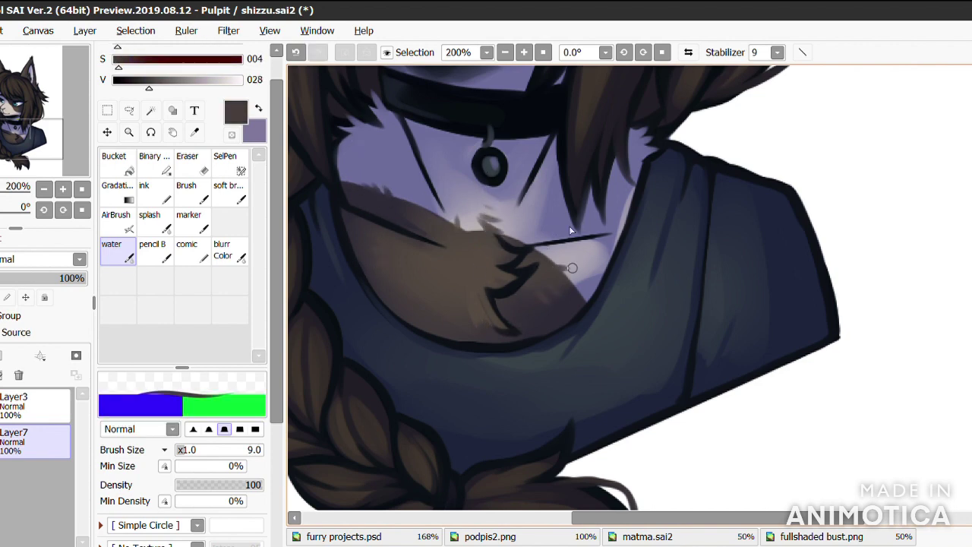
Step: Paint short pale lilac fur strokes on the neck and upper chest with sampled colours
{"action": "left_click", "coordinate": [494, 193], "text": "alt"}
{"action": "left_click_drag", "start_coordinate": [566, 207], "coordinate": [541, 228]}
{"action": "left_click", "coordinate": [607, 190], "text": "alt"}
{"action": "left_click", "coordinate": [644, 177], "text": "alt"}
{"action": "left_click_drag", "start_coordinate": [634, 179], "coordinate": [607, 272]}
{"action": "left_click", "coordinate": [649, 134], "text": "alt"}
{"action": "scroll", "coordinate": [470, 217], "scroll_direction": "up", "scroll_amount": 3}
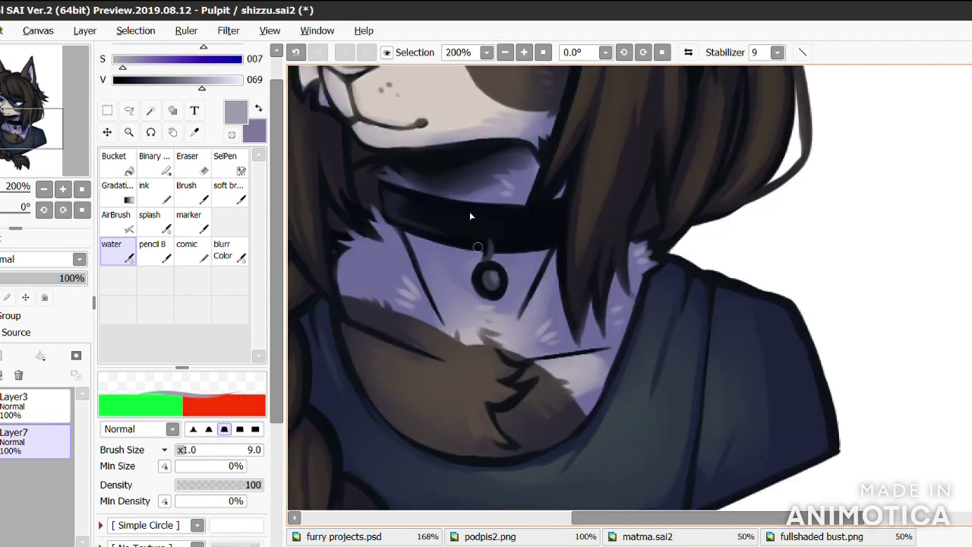
Step: Add brown fur detail to the chest and redraw the dark collarbone line beside the central tuft
{"action": "left_click", "coordinate": [415, 343], "text": "alt"}
{"action": "left_click", "coordinate": [520, 366], "text": "alt"}
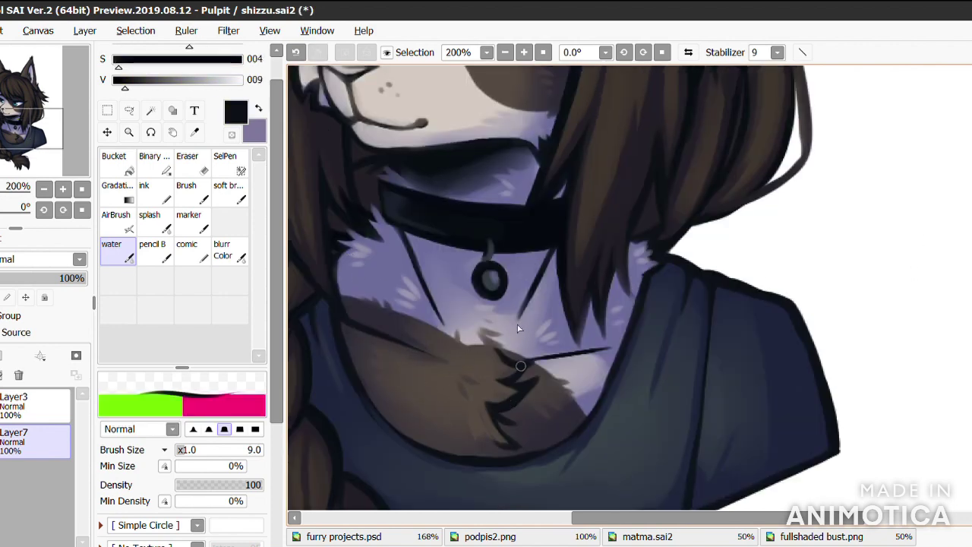
{"action": "left_click_drag", "start_coordinate": [525, 362], "coordinate": [621, 350]}
{"action": "scroll", "coordinate": [716, 245], "scroll_direction": "down", "scroll_amount": 3}
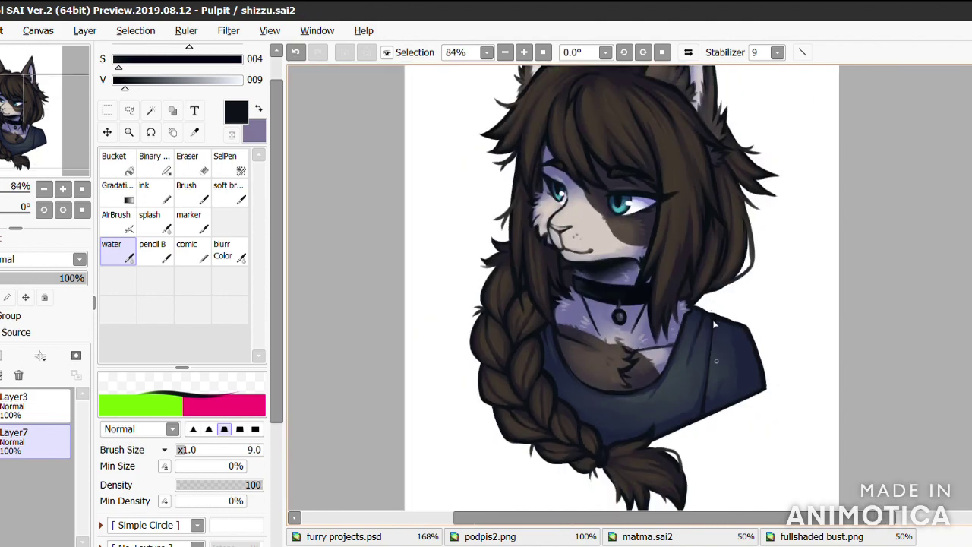
{"action": "scroll", "coordinate": [600, 331], "scroll_direction": "up", "scroll_amount": 2}
{"action": "left_click", "coordinate": [229, 250]}
{"action": "left_click_drag", "start_coordinate": [562, 351], "coordinate": [479, 356]}
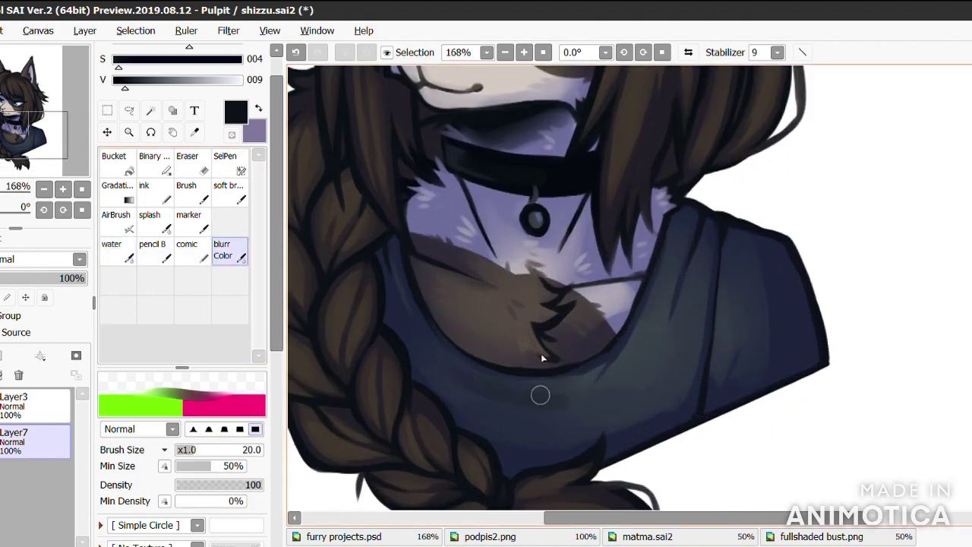
{"action": "key", "text": "ctrl+z"}
Step: Blend soft folds into the shirt below the neckline with the water brush at size 20
{"action": "key", "text": "c"}
{"action": "mouse_move", "coordinate": [598, 365]}
{"action": "left_mouse_down"}
{"action": "mouse_move", "coordinate": [474, 367]}
{"action": "mouse_move", "coordinate": [593, 376]}
{"action": "left_mouse_up"}
{"action": "mouse_move", "coordinate": [497, 414]}
{"action": "left_mouse_down"}
{"action": "mouse_move", "coordinate": [686, 367]}
{"action": "mouse_move", "coordinate": [576, 411]}
{"action": "left_mouse_up"}
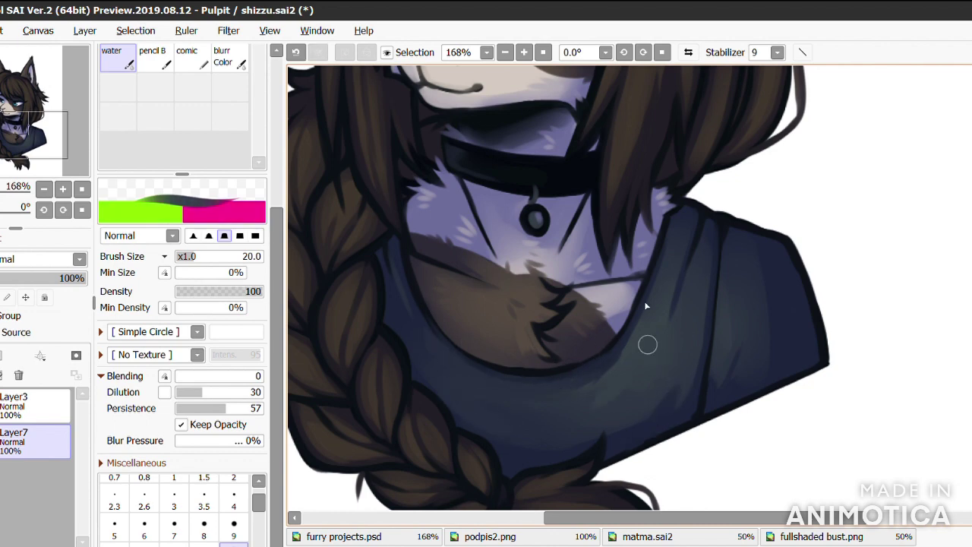
Step: Create a new layer and airbrush a soft dark shadow on the neck below the collar at size 50
{"action": "key", "text": "ctrl+shift+n"}
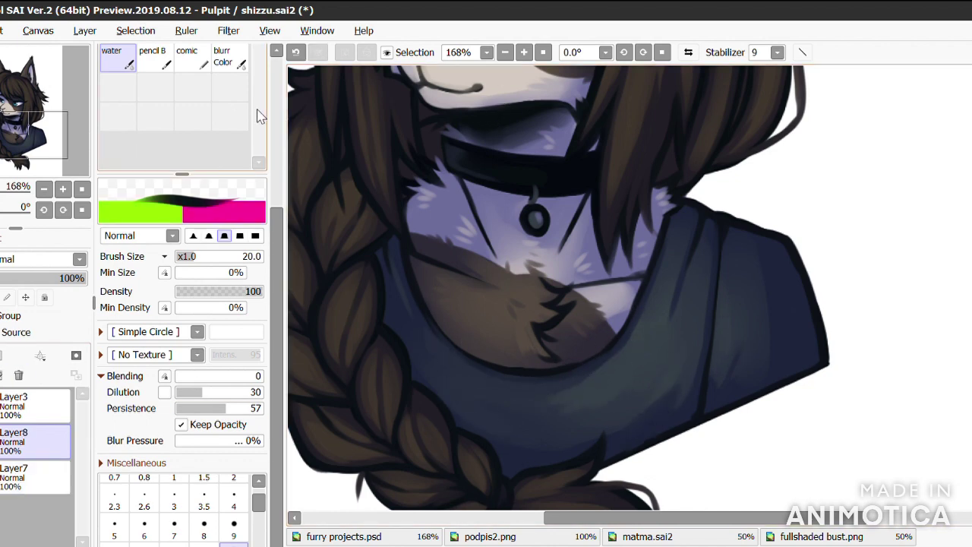
{"action": "key", "text": "a"}
{"action": "left_click", "coordinate": [233, 529]}
{"action": "mouse_move", "coordinate": [426, 137]}
{"action": "left_mouse_down"}
{"action": "mouse_move", "coordinate": [509, 209]}
{"action": "mouse_move", "coordinate": [486, 251]}
{"action": "left_mouse_up"}
Step: Set the shadow layer to Multiply at 52% opacity
{"action": "left_click", "coordinate": [42, 259]}
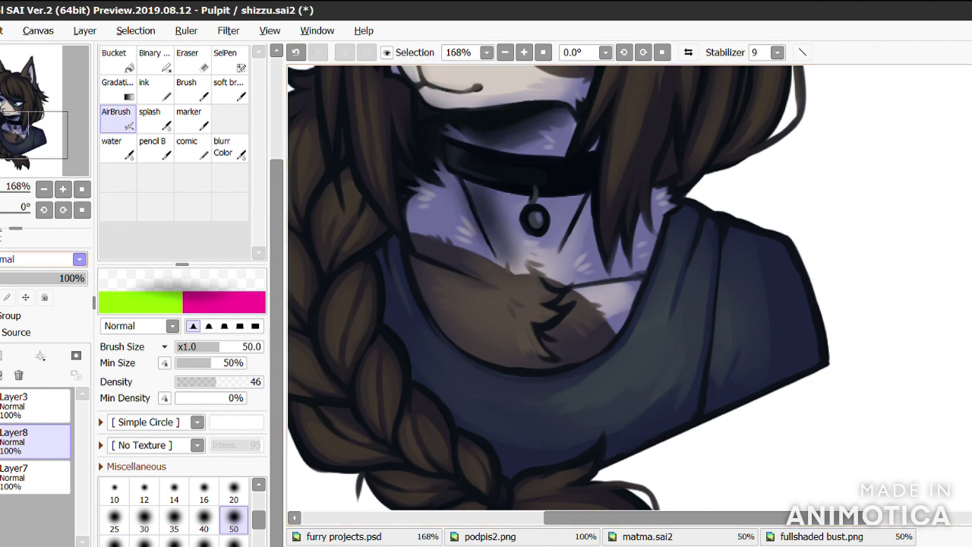
{"action": "left_click", "coordinate": [30, 288]}
{"action": "left_click", "coordinate": [35, 278]}
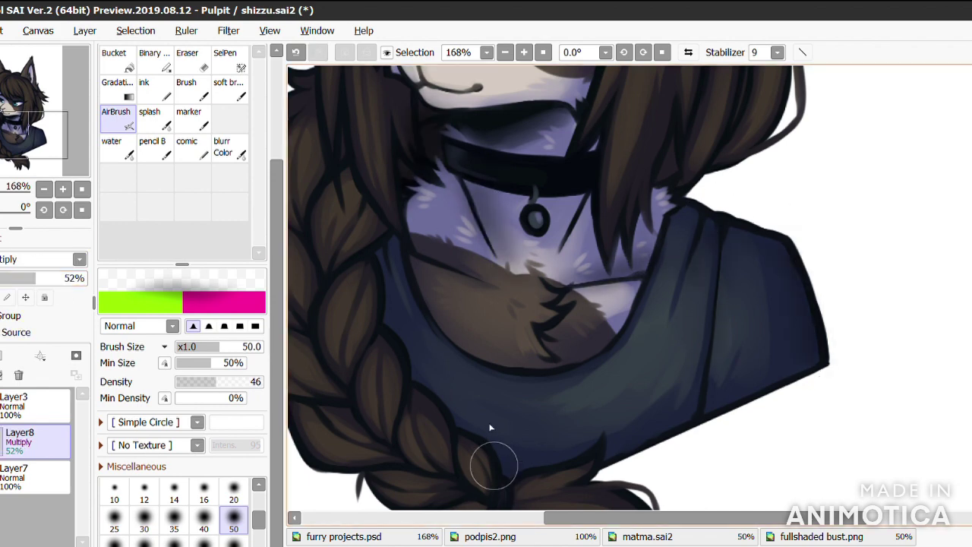
Step: Airbrush soft shadows over the braid, shirt and hair, enlarging the brush to 120
{"action": "scroll", "coordinate": [672, 133], "scroll_direction": "down", "scroll_amount": 1}
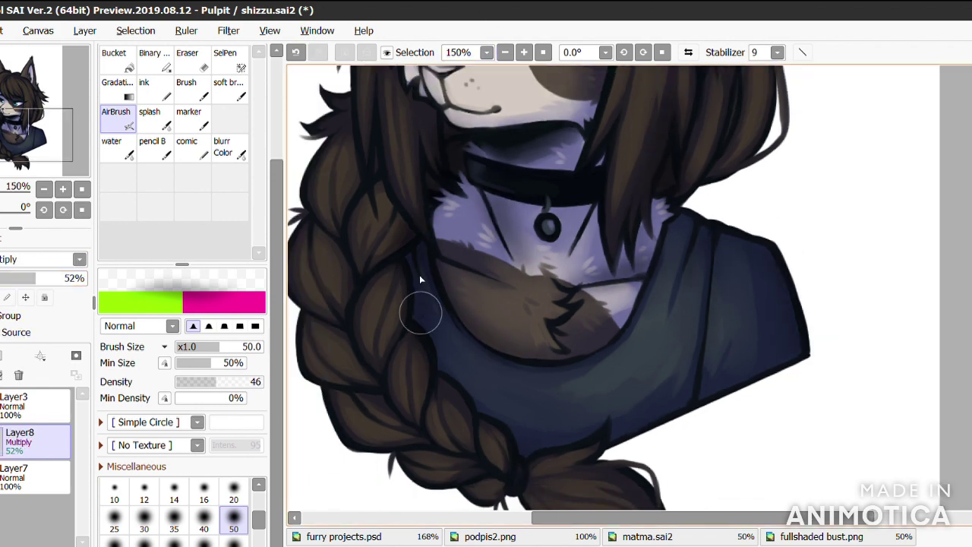
{"action": "scroll", "coordinate": [786, 373], "scroll_direction": "up", "scroll_amount": 5}
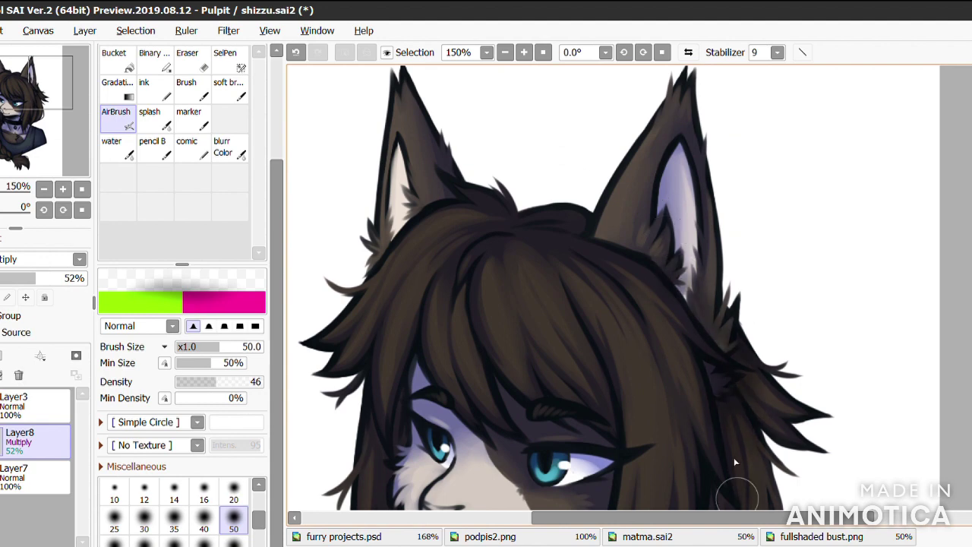
{"action": "scroll", "coordinate": [608, 418], "scroll_direction": "down", "scroll_amount": 6}
{"action": "scroll", "coordinate": [686, 266], "scroll_direction": "down", "scroll_amount": 4}
{"action": "key", "text": "bracketright"}
{"action": "key", "text": "bracketright"}
{"action": "key", "text": "bracketright"}
{"action": "key", "text": "bracketright"}
{"action": "key", "text": "bracketright"}
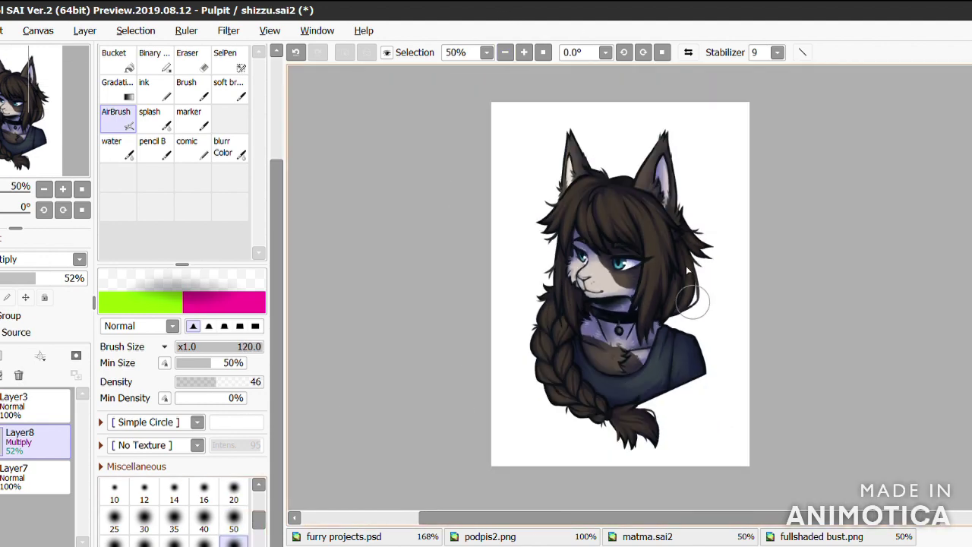
Step: Adjust the shadow layer's opacity and merge the painting layers into a single layer
{"action": "left_click", "coordinate": [25, 278]}
{"action": "key", "text": "ctrl+e"}
{"action": "scroll", "coordinate": [620, 285], "scroll_direction": "up", "scroll_amount": 3}
{"action": "key", "text": "ctrl+e"}
Step: Create a new Shine layer for hair highlights and sample a brown from the hair for the water brush
{"action": "key", "text": "w"}
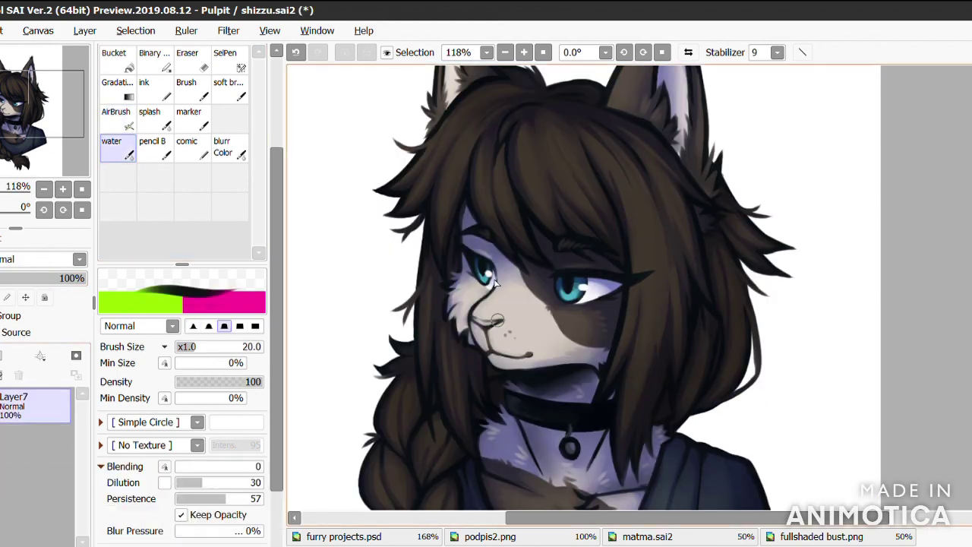
{"action": "scroll", "coordinate": [620, 284], "scroll_direction": "up", "scroll_amount": 1}
{"action": "key", "text": "ctrl+shift+n"}
{"action": "left_click", "coordinate": [490, 122], "text": "alt"}
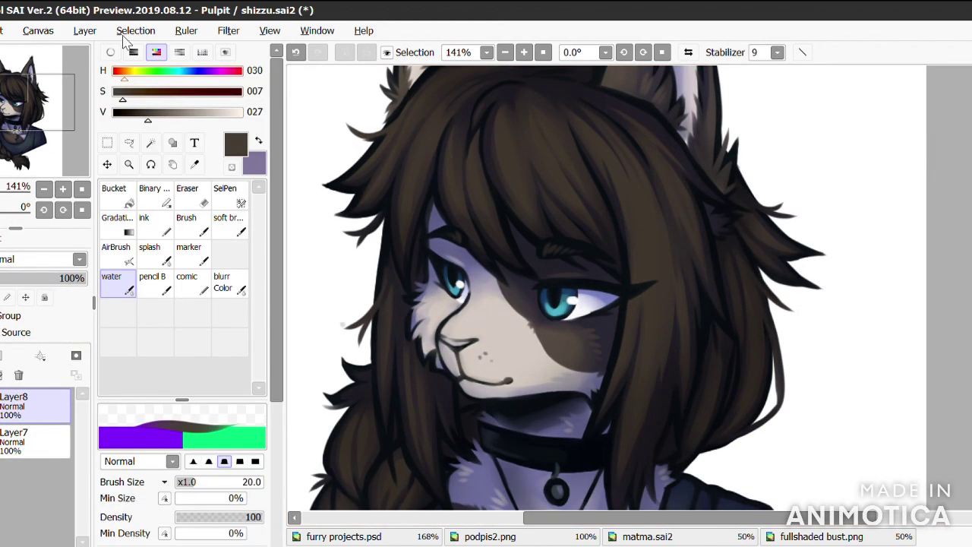
{"action": "scroll", "coordinate": [183, 303], "scroll_direction": "down", "scroll_amount": 5}
{"action": "left_click", "coordinate": [45, 259]}
Step: Paint thin highlight strands over the fringe and side hair at brush size 9, with layer opacity at 40%
{"action": "left_click", "coordinate": [233, 528]}
{"action": "left_click_drag", "start_coordinate": [516, 136], "coordinate": [501, 202]}
{"action": "key", "text": "4"}
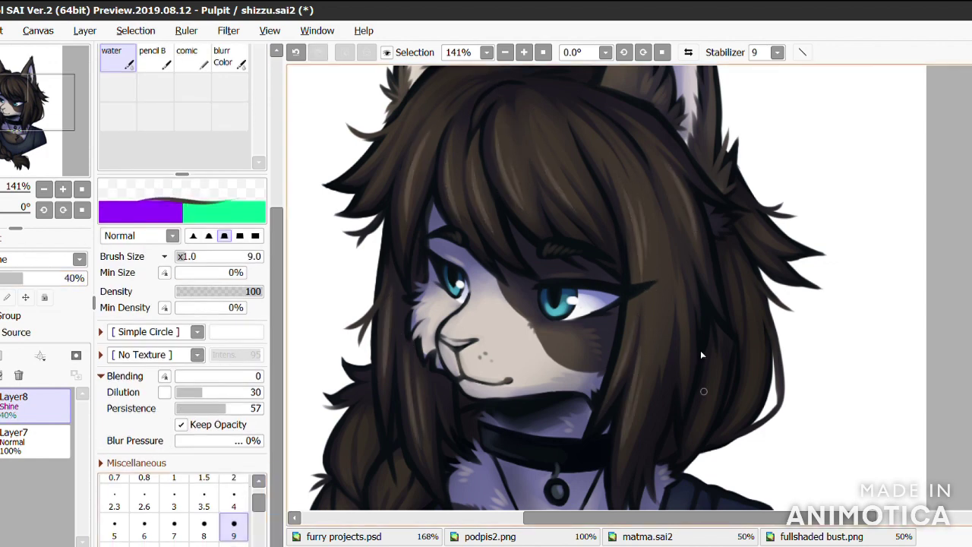
Step: Extend the highlight strands over the crown, the braid segments and the braid's loose tail
{"action": "scroll", "coordinate": [422, 182], "scroll_direction": "up", "scroll_amount": 2}
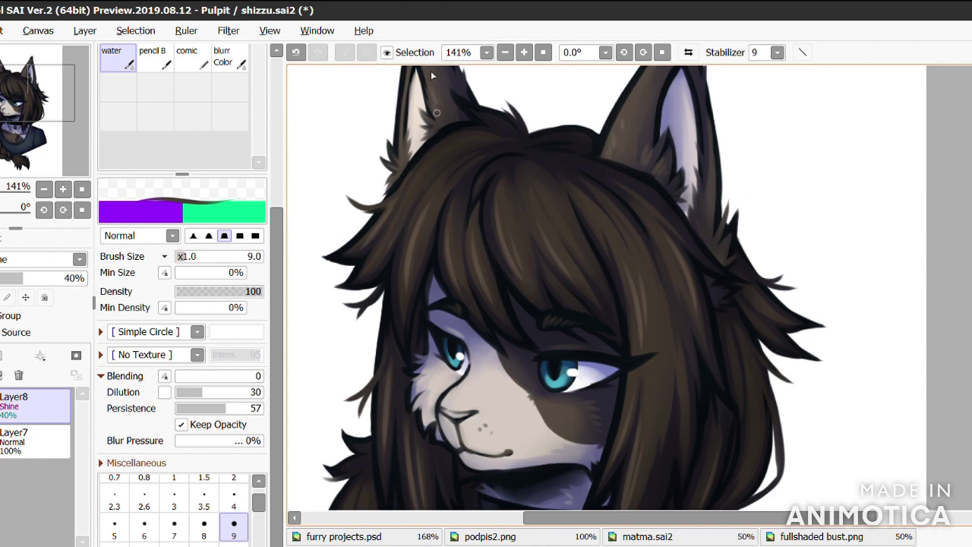
{"action": "scroll", "coordinate": [552, 263], "scroll_direction": "down", "scroll_amount": 9}
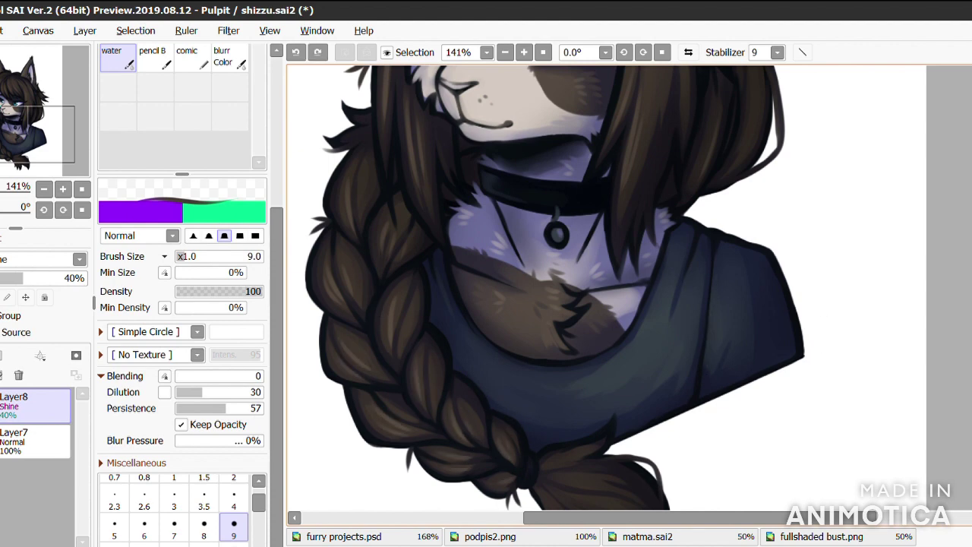
{"action": "scroll", "coordinate": [615, 360], "scroll_direction": "down", "scroll_amount": 3}
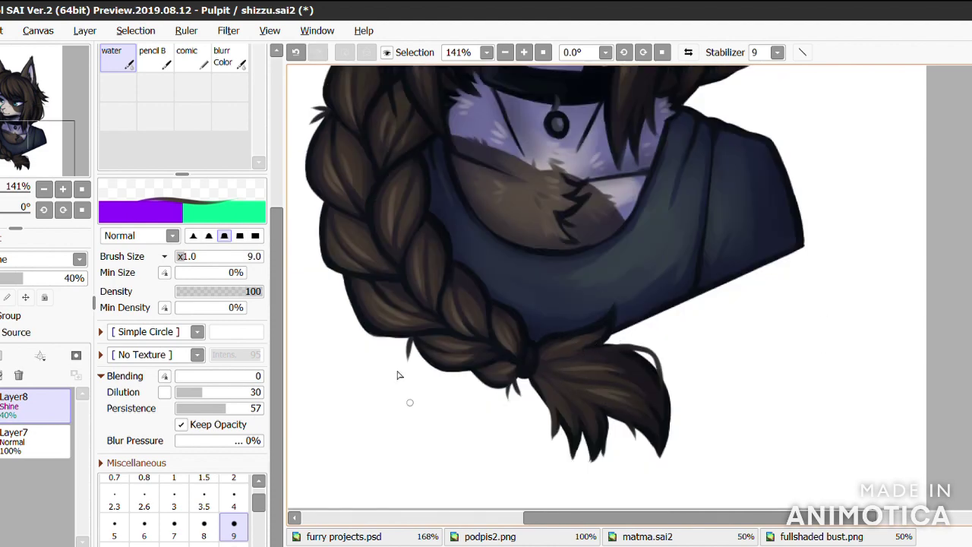
Step: Merge the hair highlight layer and paint bright blue on the pendant's gem on a new Shine layer
{"action": "scroll", "coordinate": [608, 225], "scroll_direction": "up", "scroll_amount": 7}
{"action": "scroll", "coordinate": [607, 225], "scroll_direction": "up", "scroll_amount": 3}
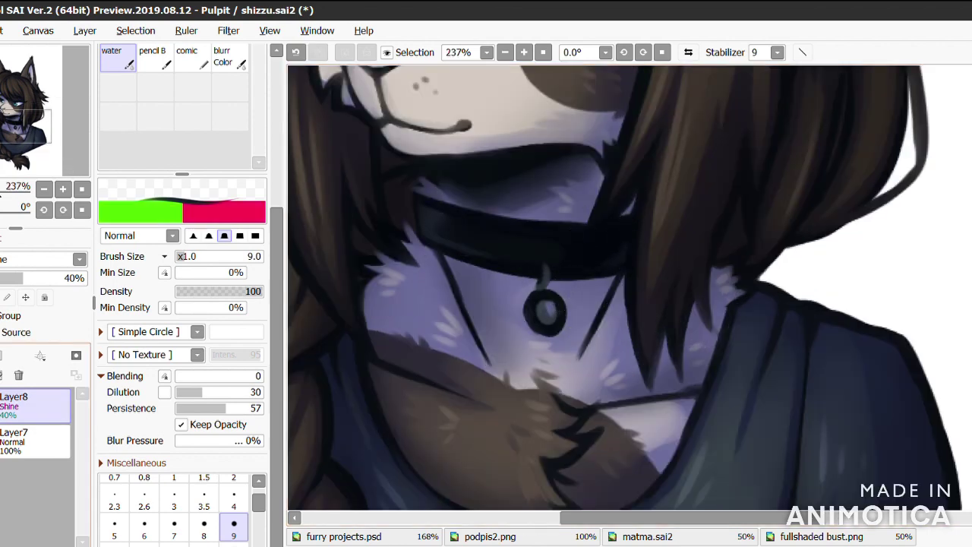
{"action": "key", "text": "ctrl+z"}
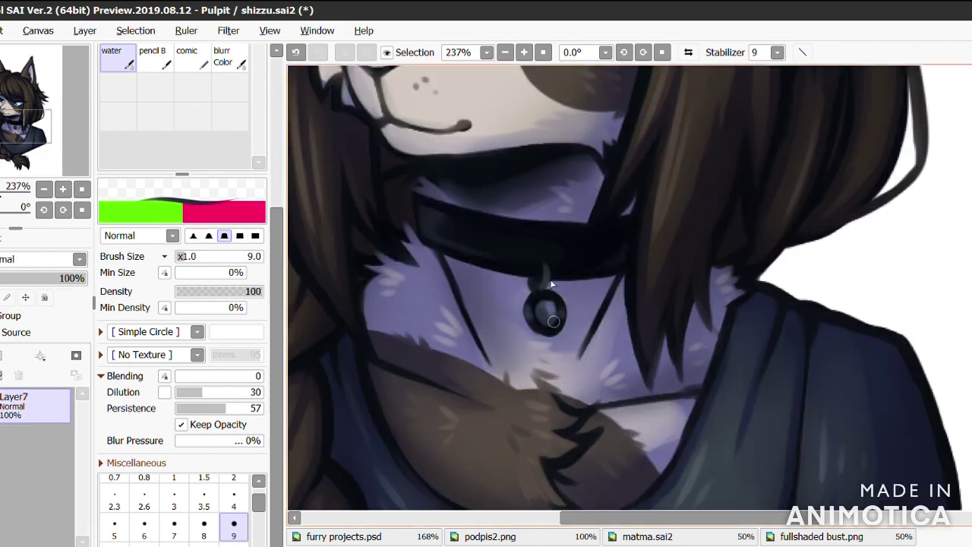
{"action": "key", "text": "ctrl+y"}
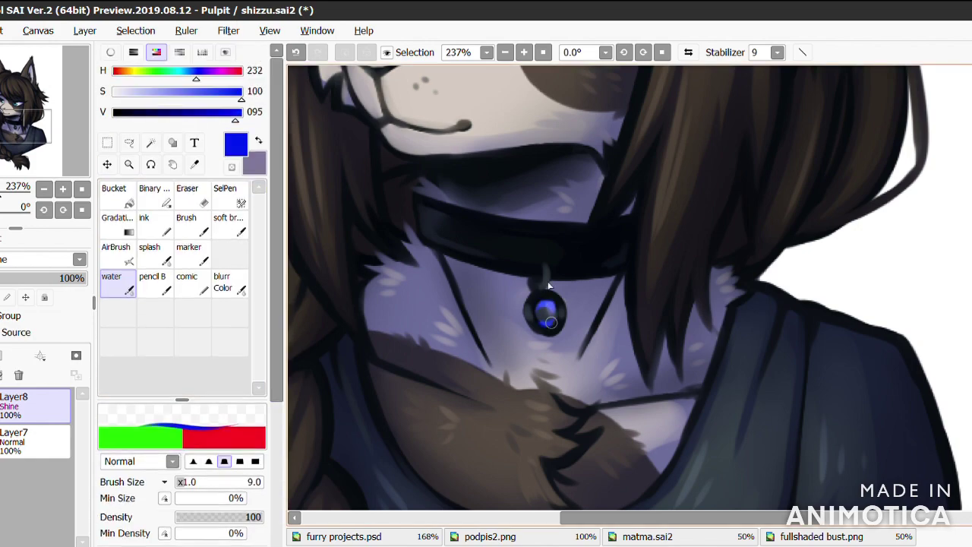
{"action": "key", "text": "ctrl+y"}
Step: Refine the pendant's gem with sampled tones and merge the Shine layer into the painting
{"action": "scroll", "coordinate": [544, 305], "scroll_direction": "up", "scroll_amount": 5}
{"action": "right_click", "coordinate": [544, 305]}
{"action": "right_click", "coordinate": [364, 364]}
{"action": "key", "text": "ctrl+z"}
{"action": "scroll", "coordinate": [532, 289], "scroll_direction": "down", "scroll_amount": 3}
{"action": "key", "text": "ctrl+z"}
{"action": "scroll", "coordinate": [615, 168], "scroll_direction": "up", "scroll_amount": 3}
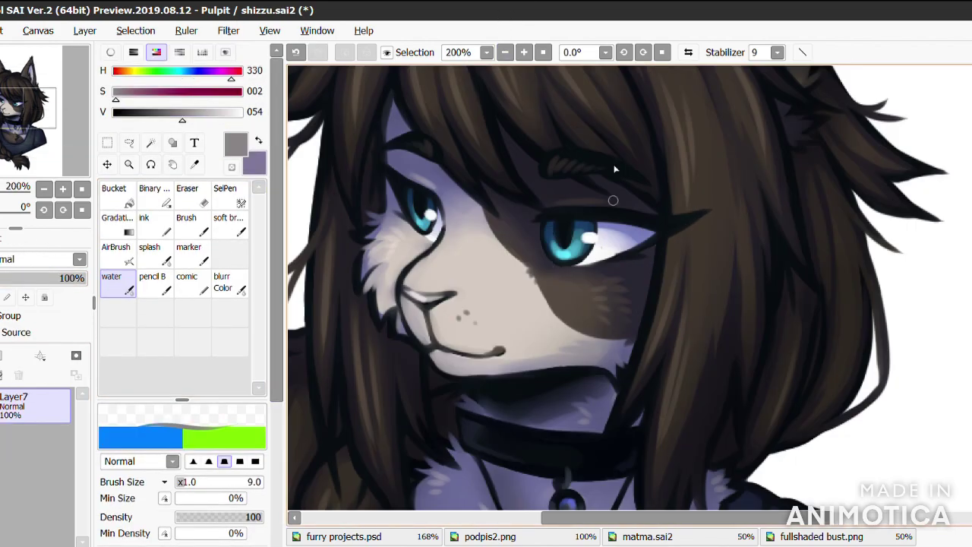
Step: Sample colours around the near eye and far cheek and touch up the outlines and fur there with the water brush
{"action": "right_click", "coordinate": [593, 294]}
{"action": "right_click", "coordinate": [637, 281]}
{"action": "right_click", "coordinate": [659, 284]}
{"action": "right_click", "coordinate": [665, 226]}
{"action": "right_click", "coordinate": [360, 234]}
{"action": "right_click", "coordinate": [352, 213]}
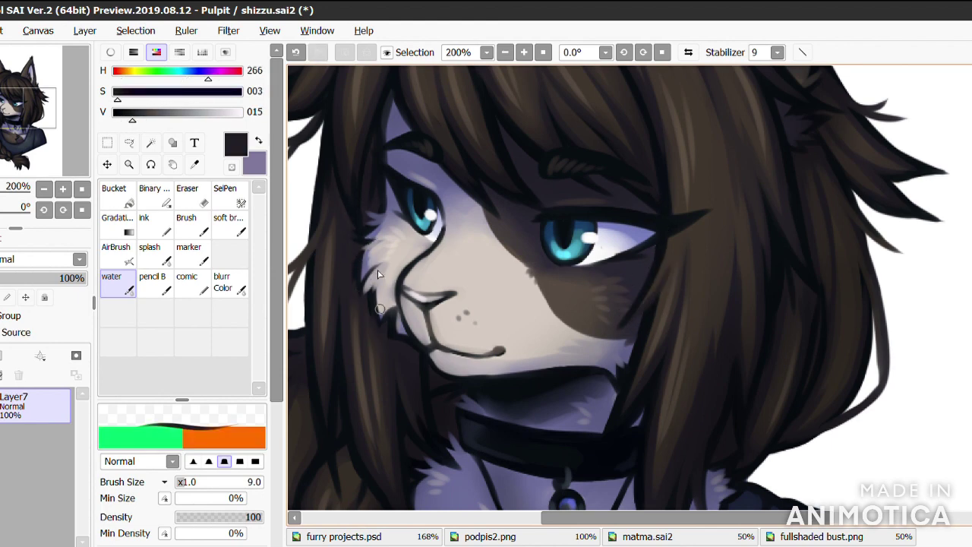
{"action": "right_click", "coordinate": [440, 333]}
Step: Repaint the shadow under the chin with sampled dark tones, adding pointed dark strokes over the purple neck fur
{"action": "scroll", "coordinate": [587, 311], "scroll_direction": "down", "scroll_amount": 1}
{"action": "scroll", "coordinate": [511, 267], "scroll_direction": "up", "scroll_amount": 2}
{"action": "right_click", "coordinate": [511, 267]}
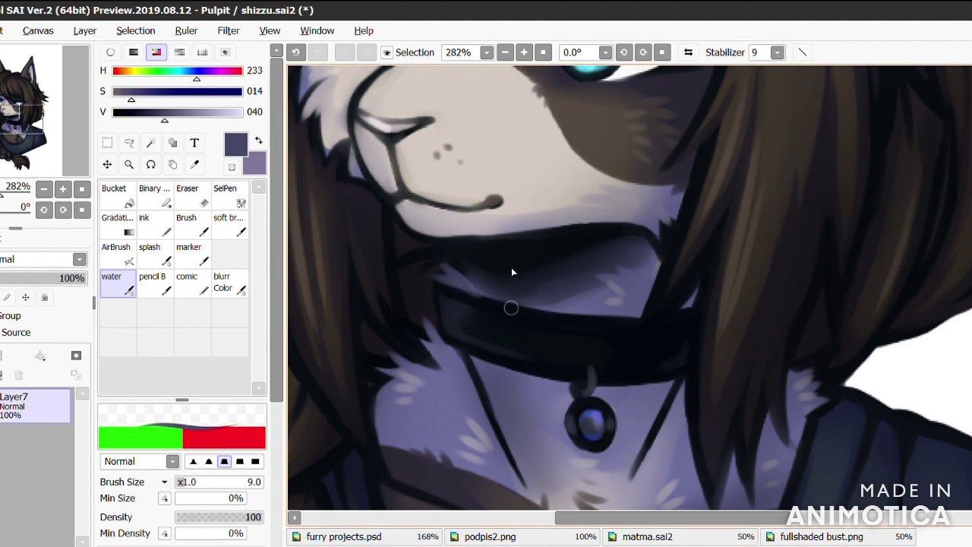
{"action": "right_click", "coordinate": [480, 260]}
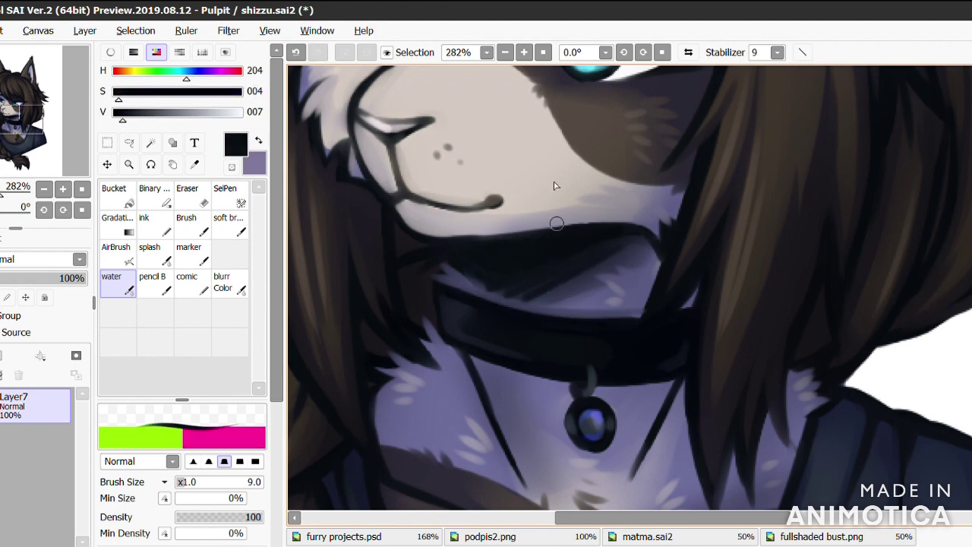
{"action": "right_click", "coordinate": [438, 284]}
{"action": "scroll", "coordinate": [438, 284], "scroll_direction": "down", "scroll_amount": 2}
{"action": "scroll", "coordinate": [581, 220], "scroll_direction": "up", "scroll_amount": 2}
Step: Darken the collar's edge and the side hair next to the neck and braid with sampled near-black tones
{"action": "right_click", "coordinate": [581, 220]}
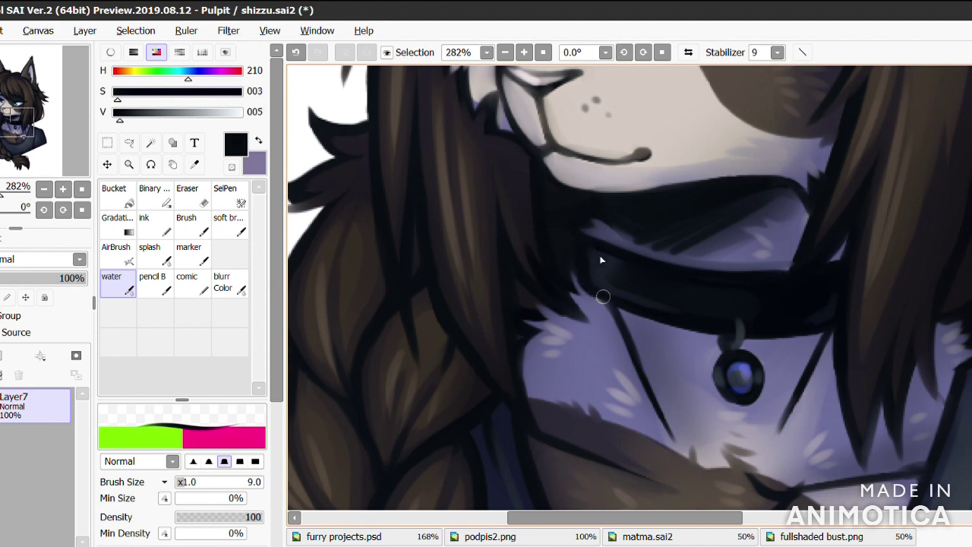
{"action": "right_click", "coordinate": [519, 165]}
{"action": "right_click", "coordinate": [490, 236]}
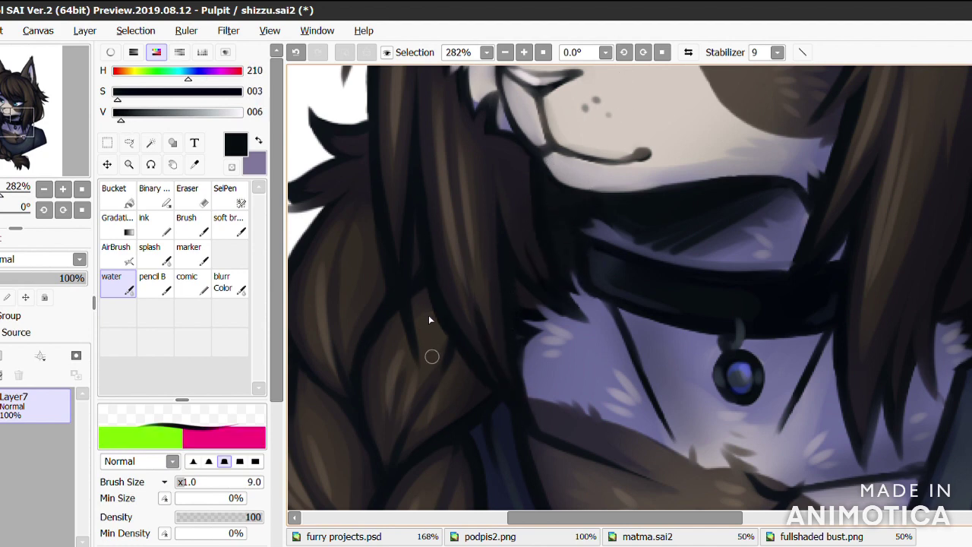
{"action": "scroll", "coordinate": [428, 316], "scroll_direction": "down", "scroll_amount": 1}
{"action": "right_click", "coordinate": [483, 170]}
{"action": "right_click", "coordinate": [456, 101]}
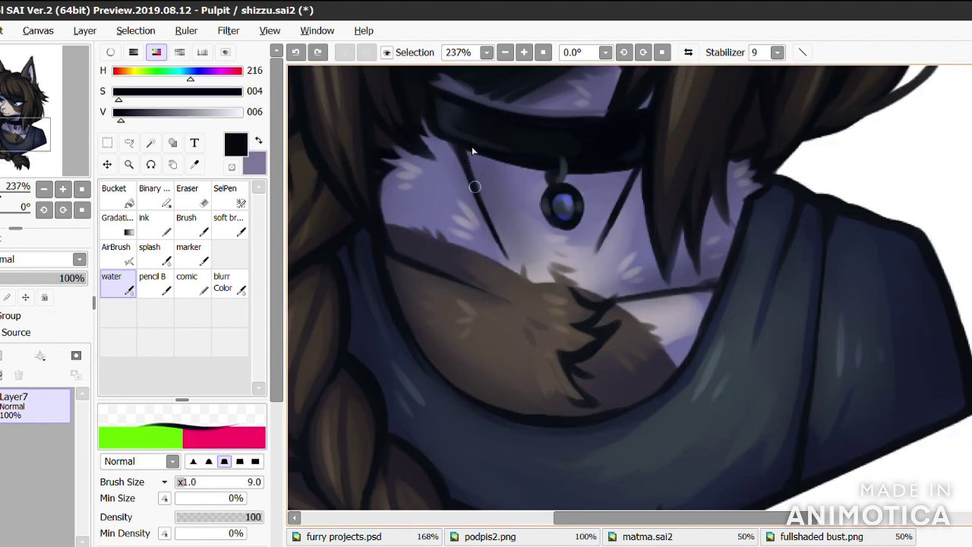
Step: Soften the collarbone lines and chest tuft outlines with sampled fur colours on a new layer at 52% opacity, and merge it
{"action": "key", "text": "ctrl+shift+n"}
{"action": "right_click", "coordinate": [460, 128]}
{"action": "right_click", "coordinate": [512, 231]}
{"action": "right_click", "coordinate": [631, 135]}
{"action": "right_click", "coordinate": [708, 248]}
{"action": "right_click", "coordinate": [641, 261]}
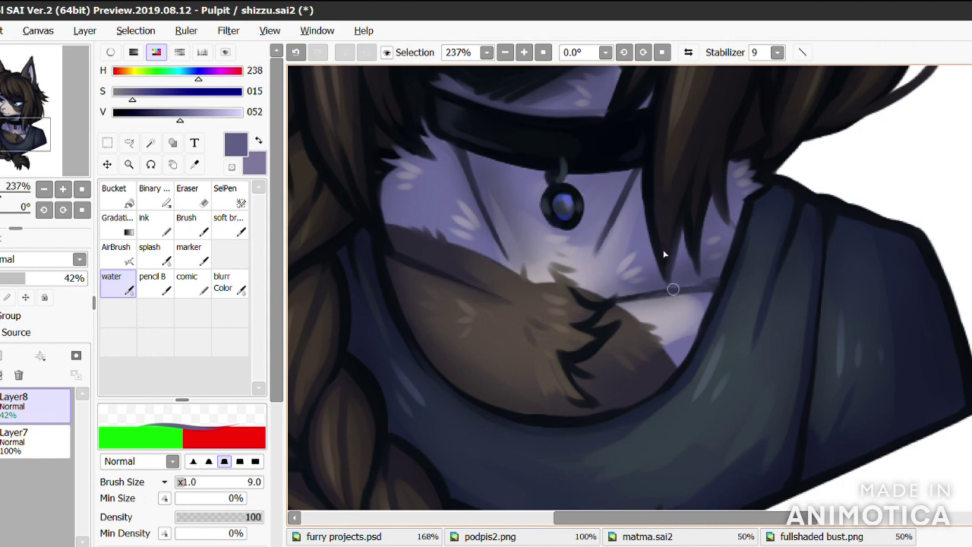
{"action": "right_click", "coordinate": [711, 225]}
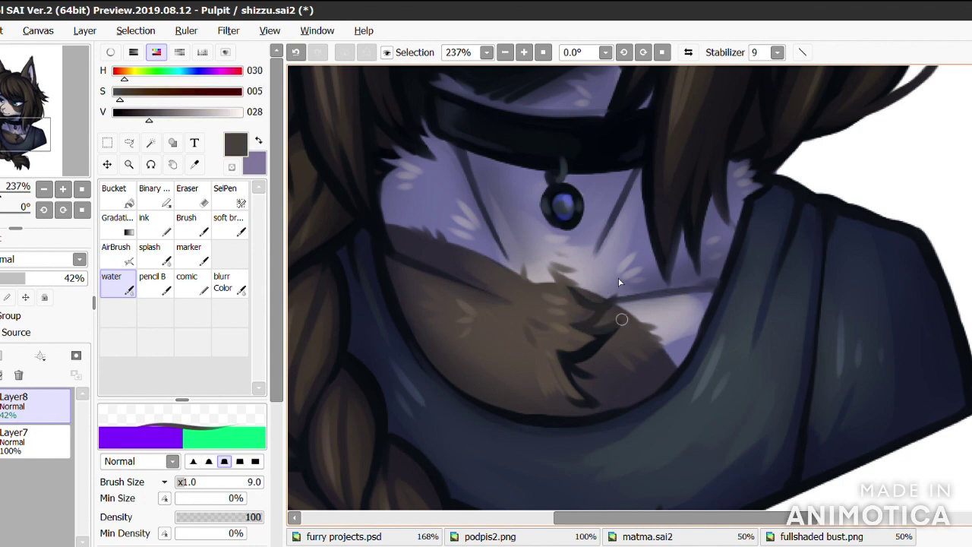
{"action": "left_click", "coordinate": [35, 278]}
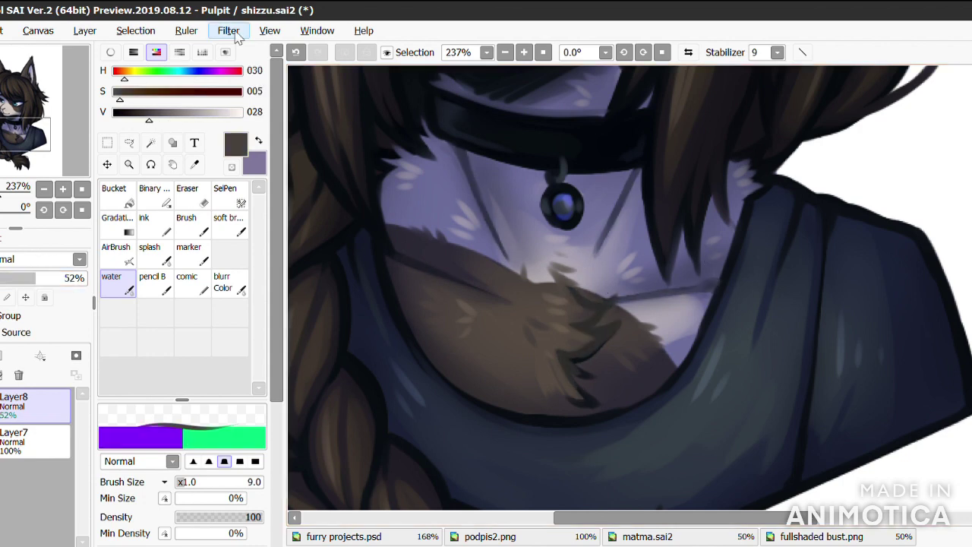
{"action": "key", "text": "ctrl+e"}
Step: Rotate the view and repaint the chest fur tuft and neckline edge with sampled dark tones
{"action": "left_click_drag", "start_coordinate": [623, 228], "coordinate": [652, 259]}
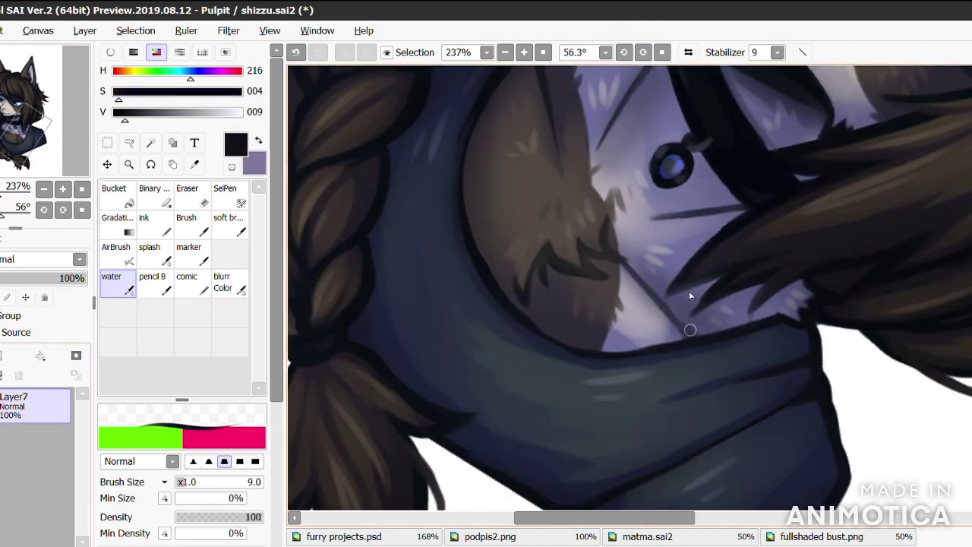
{"action": "right_click", "coordinate": [607, 250]}
{"action": "right_click", "coordinate": [531, 228]}
{"action": "right_click", "coordinate": [502, 246]}
{"action": "right_click", "coordinate": [478, 220]}
{"action": "right_click", "coordinate": [536, 278]}
{"action": "key", "text": "Home"}
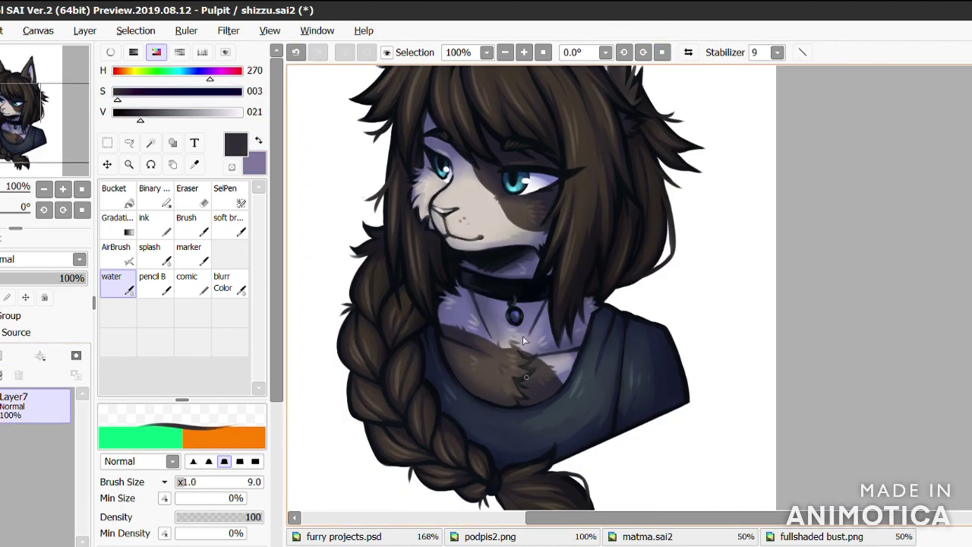
Step: Copy the signature from podpis2.png into the portrait and rotate it to run along the shirt's lower edge
{"action": "scroll", "coordinate": [523, 335], "scroll_direction": "down", "scroll_amount": 1}
{"action": "scroll", "coordinate": [521, 218], "scroll_direction": "up", "scroll_amount": 2}
{"action": "scroll", "coordinate": [520, 219], "scroll_direction": "down", "scroll_amount": 3}
{"action": "left_click", "coordinate": [489, 537]}
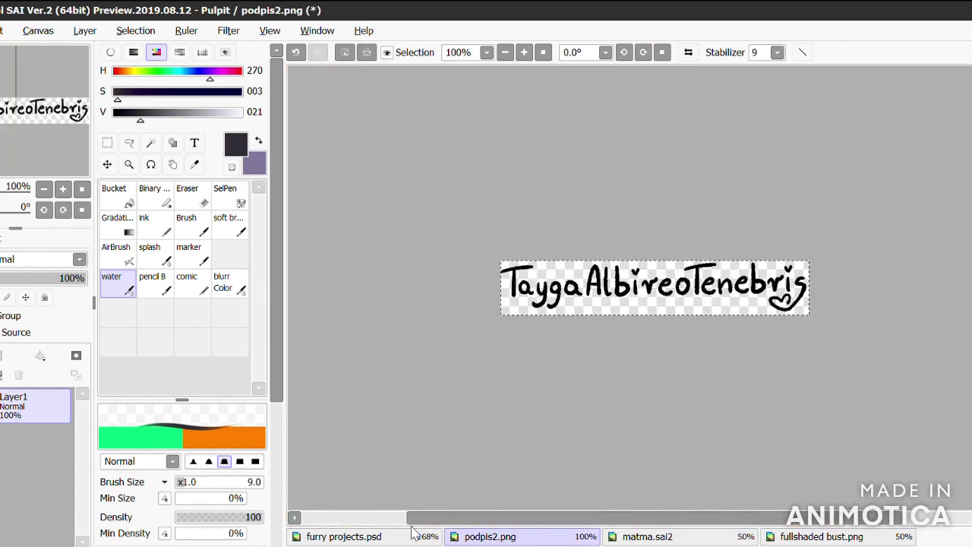
{"action": "key", "text": "ctrl+Tab"}
{"action": "key", "text": "ctrl+v"}
{"action": "left_click_drag", "start_coordinate": [513, 202], "coordinate": [547, 428]}
{"action": "scroll", "coordinate": [564, 410], "scroll_direction": "up", "scroll_amount": 3}
{"action": "key", "text": "ctrl+t"}
{"action": "left_click_drag", "start_coordinate": [767, 364], "coordinate": [742, 257]}
{"action": "key", "text": "Return"}
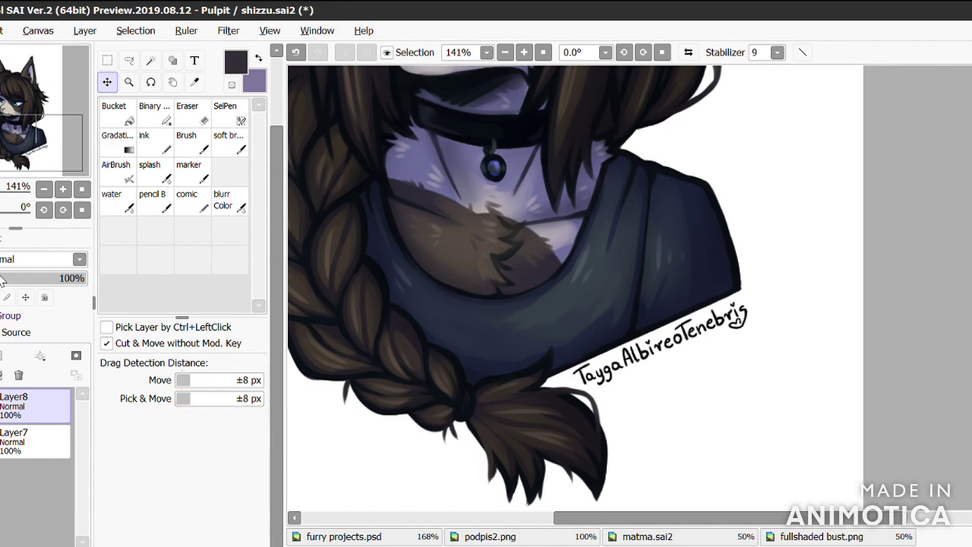
Step: Tint the artwork with a purple (H 270, S 66, V 87) bucket fill on a Shine layer at 7% opacity and merge it
{"action": "scroll", "coordinate": [600, 374], "scroll_direction": "down", "scroll_amount": 2}
{"action": "left_click", "coordinate": [114, 106]}
{"action": "scroll", "coordinate": [532, 304], "scroll_direction": "down", "scroll_amount": 1}
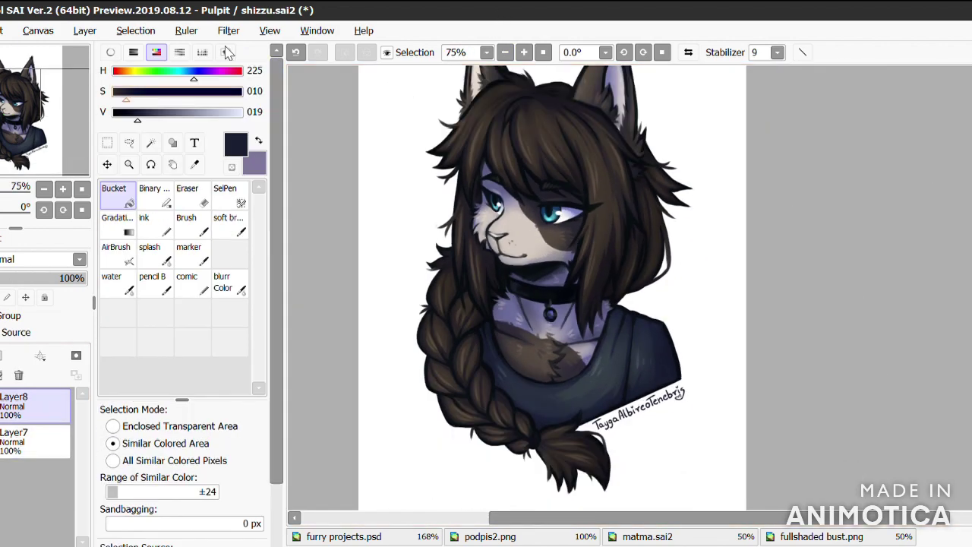
{"action": "left_click", "coordinate": [618, 129]}
{"action": "left_click", "coordinate": [79, 259]}
{"action": "left_click_drag", "start_coordinate": [83, 278], "coordinate": [7, 278]}
{"action": "left_click", "coordinate": [212, 70]}
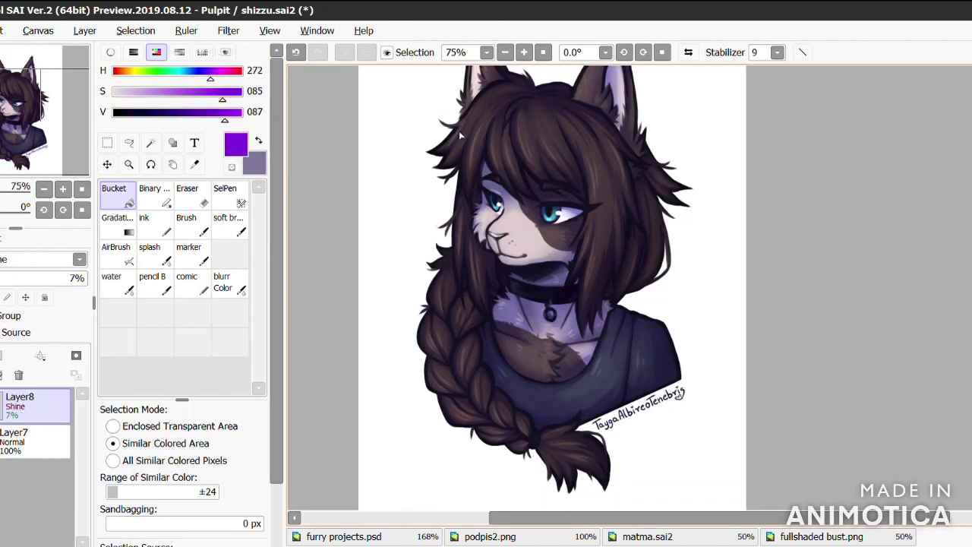
{"action": "left_click", "coordinate": [197, 91]}
{"action": "left_click", "coordinate": [210, 70]}
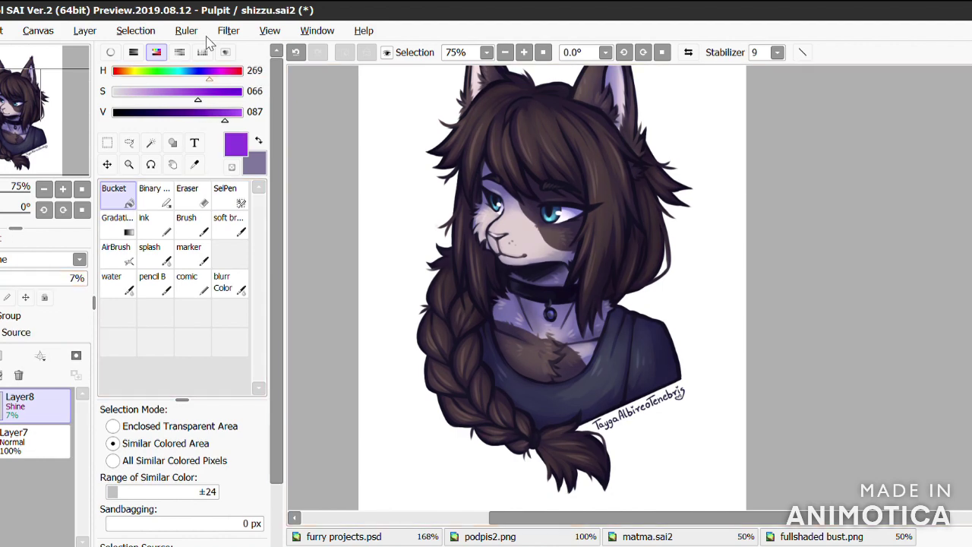
{"action": "key", "text": "Delete"}
Step: Draw a light blue (H 196, S 54, V 85) circle shape behind the character and centre it around the head
{"action": "scroll", "coordinate": [552, 288], "scroll_direction": "down", "scroll_amount": 1}
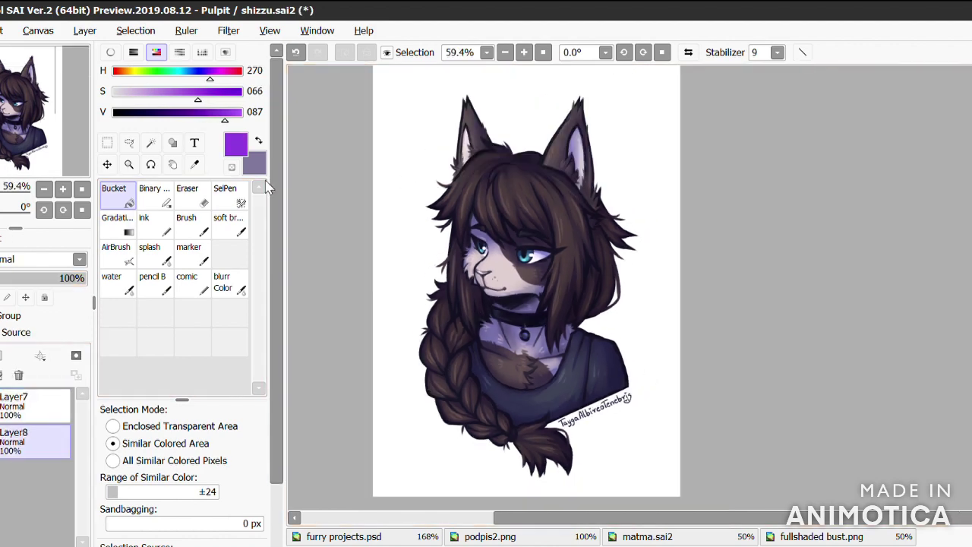
{"action": "left_click", "coordinate": [144, 217]}
{"action": "left_click_drag", "start_coordinate": [400, 117], "coordinate": [657, 374]}
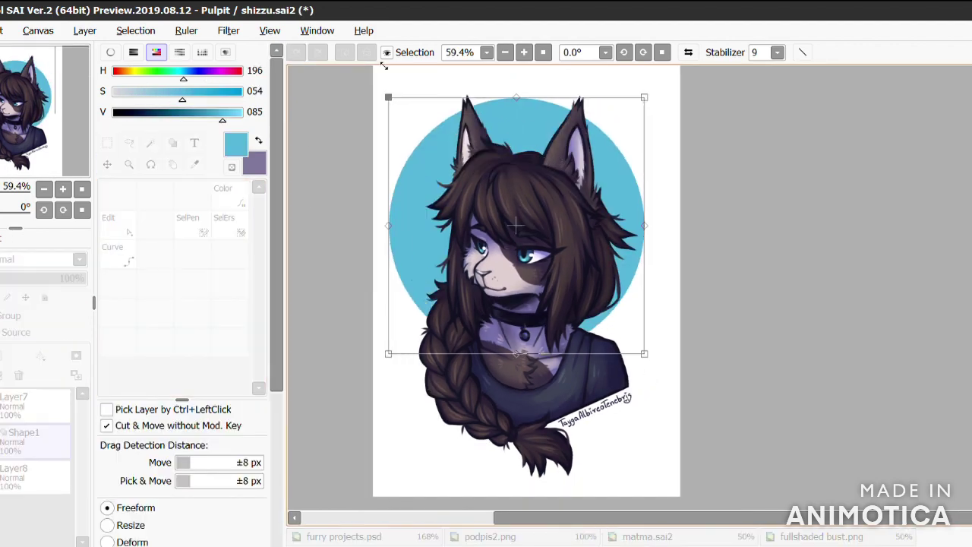
{"action": "key", "text": "ctrl+t"}
{"action": "left_click", "coordinate": [139, 349]}
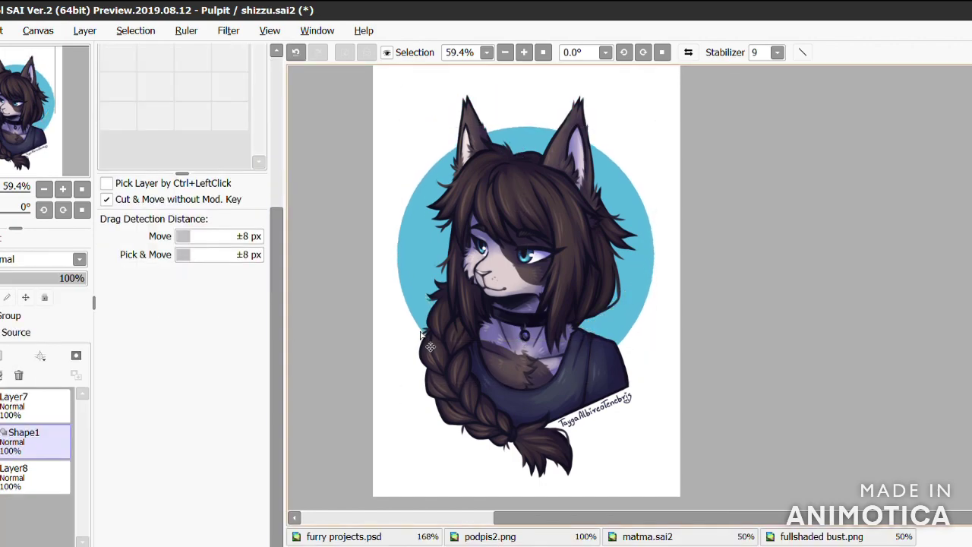
Step: Blur a duplicate of the character layer and blend it into the original for a soft glow
{"action": "left_click", "coordinate": [150, 142]}
{"action": "scroll", "coordinate": [524, 281], "scroll_direction": "up", "scroll_amount": 4}
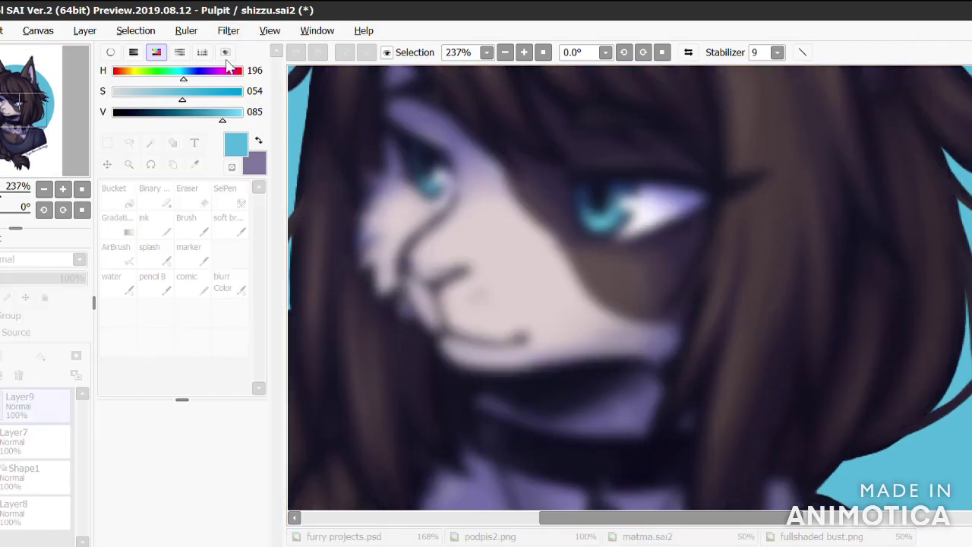
{"action": "scroll", "coordinate": [607, 289], "scroll_direction": "down", "scroll_amount": 4}
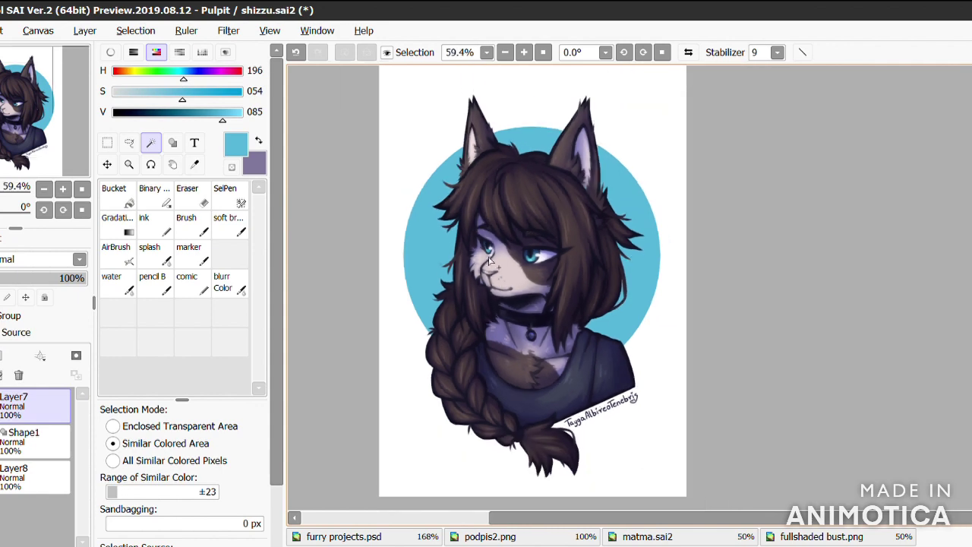
Step: Paint pale blue (H 196, S 24, V 100) highlights on the pendant's gem and loop with the ink brush at size 9
{"action": "scroll", "coordinate": [577, 304], "scroll_direction": "up", "scroll_amount": 6}
{"action": "left_click", "coordinate": [145, 224]}
{"action": "left_click", "coordinate": [145, 91]}
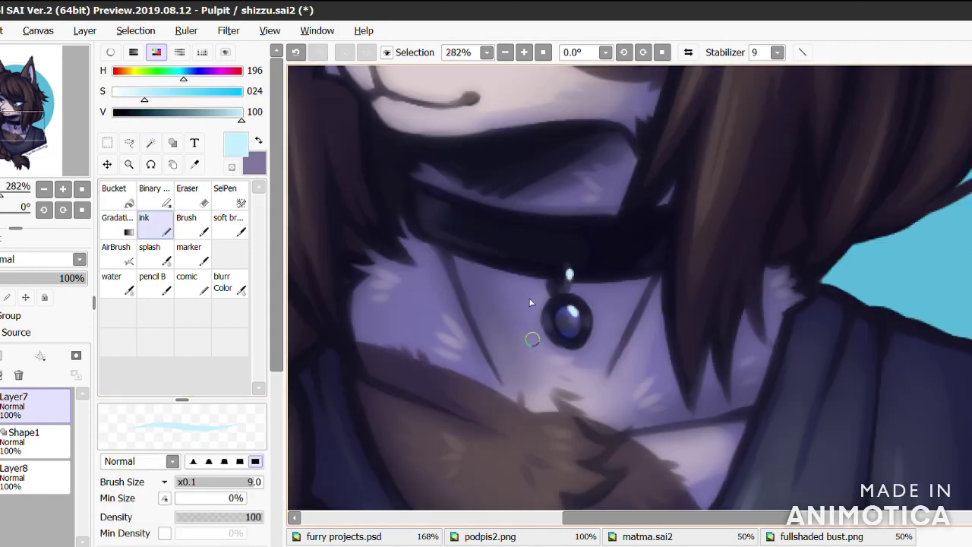
Step: Paint thin pale whiskers on both sides of the muzzle on a new layer, fade it to 9% opacity and merge it down
{"action": "scroll", "coordinate": [543, 304], "scroll_direction": "down", "scroll_amount": 4}
{"action": "scroll", "coordinate": [450, 127], "scroll_direction": "up", "scroll_amount": 1}
{"action": "left_click", "coordinate": [3, 355]}
{"action": "left_click", "coordinate": [112, 281]}
{"action": "left_click", "coordinate": [532, 327], "text": "alt"}
{"action": "left_click_drag", "start_coordinate": [364, 270], "coordinate": [492, 275]}
{"action": "left_click_drag", "start_coordinate": [346, 318], "coordinate": [487, 298]}
{"action": "left_click_drag", "start_coordinate": [362, 372], "coordinate": [501, 339]}
{"action": "mouse_move", "coordinate": [550, 332]}
{"action": "left_mouse_down"}
{"action": "mouse_move", "coordinate": [714, 323]}
{"action": "mouse_move", "coordinate": [716, 369]}
{"action": "left_mouse_up"}
{"action": "left_click_drag", "start_coordinate": [573, 357], "coordinate": [703, 422]}
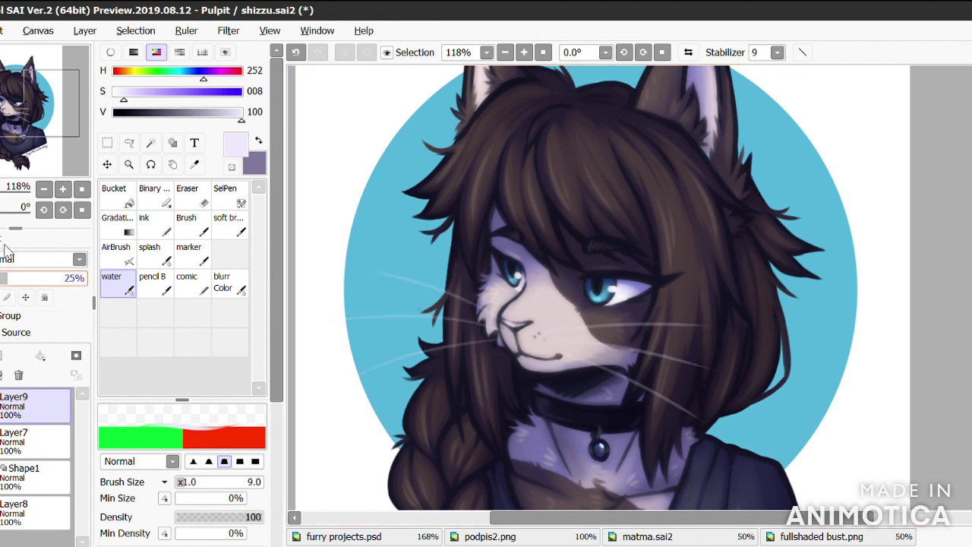
{"action": "left_click", "coordinate": [822, 536]}
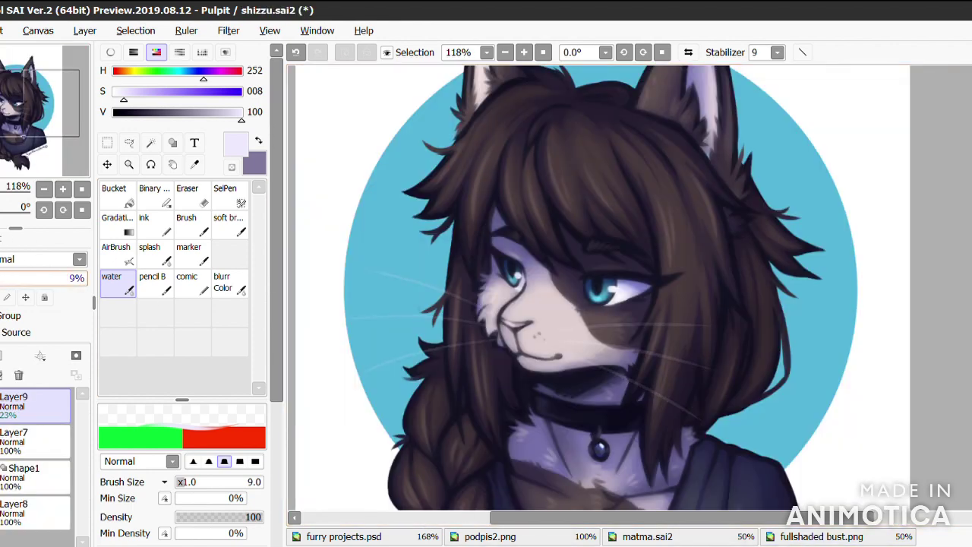
{"action": "key", "text": "ctrl+e"}
Step: Move the artwork toward the canvas corner and crop the canvas with a rectangular selection closely around it
{"action": "scroll", "coordinate": [600, 289], "scroll_direction": "down", "scroll_amount": 3}
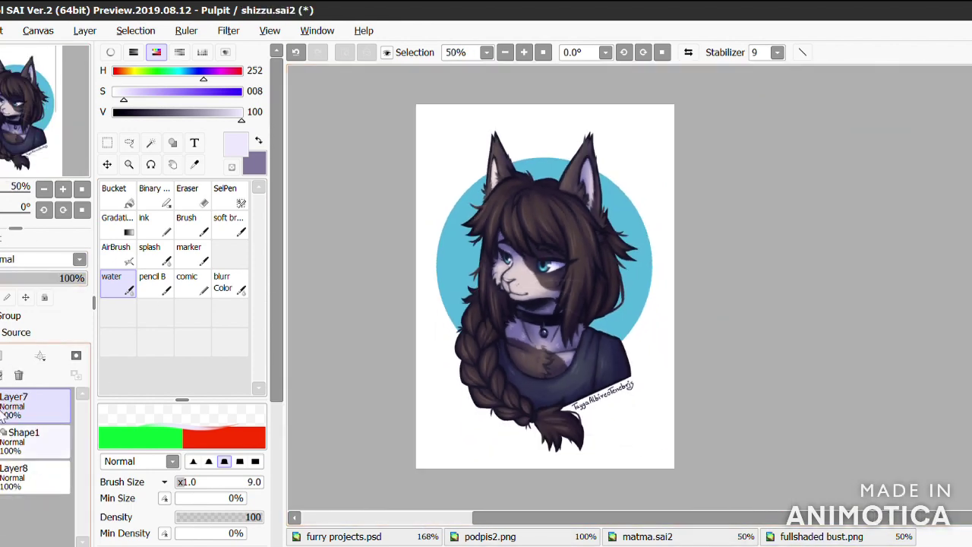
{"action": "left_click", "coordinate": [107, 164]}
{"action": "left_click", "coordinate": [107, 143]}
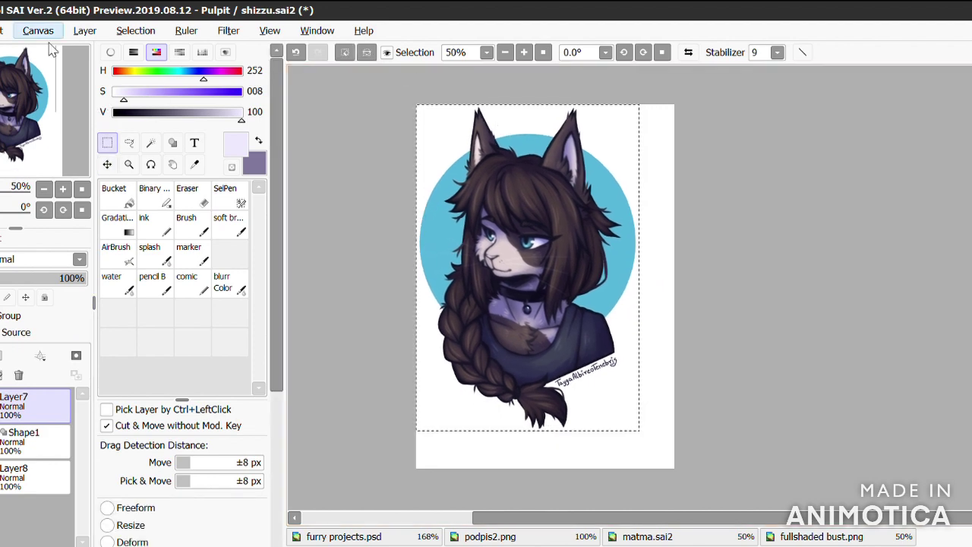
Step: Delete the white background layer to leave the character and blue circle on transparency
{"action": "left_click", "coordinate": [34, 475]}
{"action": "scroll", "coordinate": [533, 182], "scroll_direction": "up", "scroll_amount": 3}
{"action": "left_click", "coordinate": [19, 375]}
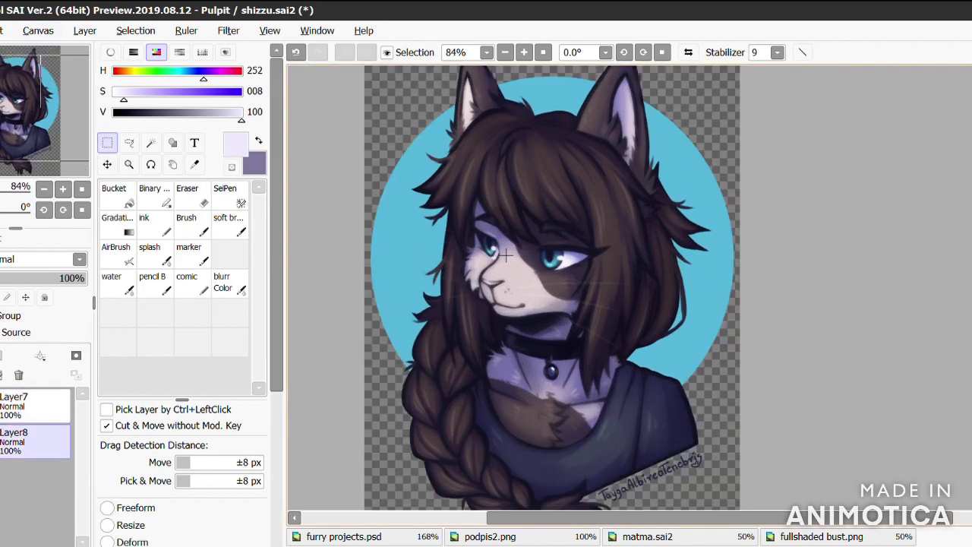
{"action": "scroll", "coordinate": [533, 182], "scroll_direction": "down", "scroll_amount": 2}
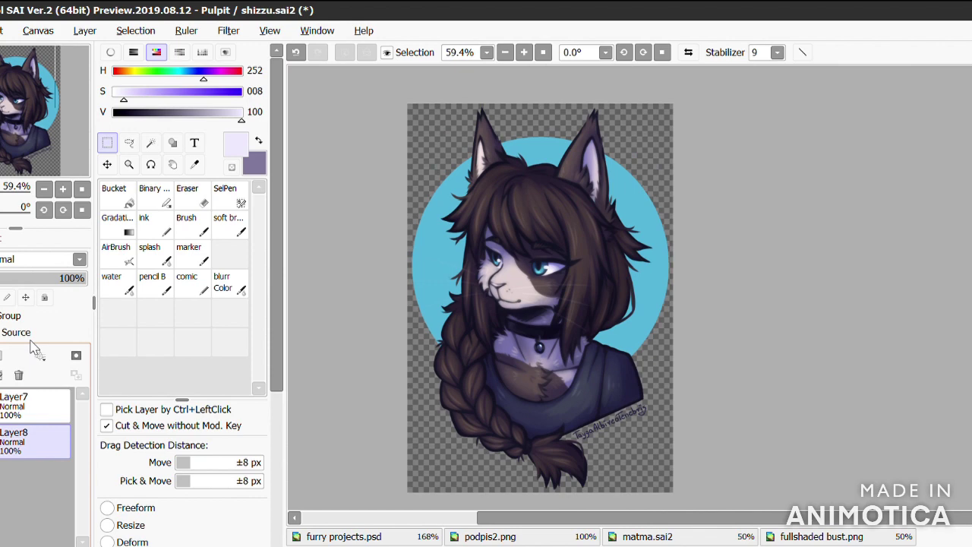
Step: Add small dark fold strokes to the front of the shirt on a new layer with the water brush and merge it
{"action": "scroll", "coordinate": [553, 424], "scroll_direction": "up", "scroll_amount": 5}
{"action": "left_click", "coordinate": [40, 355]}
{"action": "left_click", "coordinate": [114, 281]}
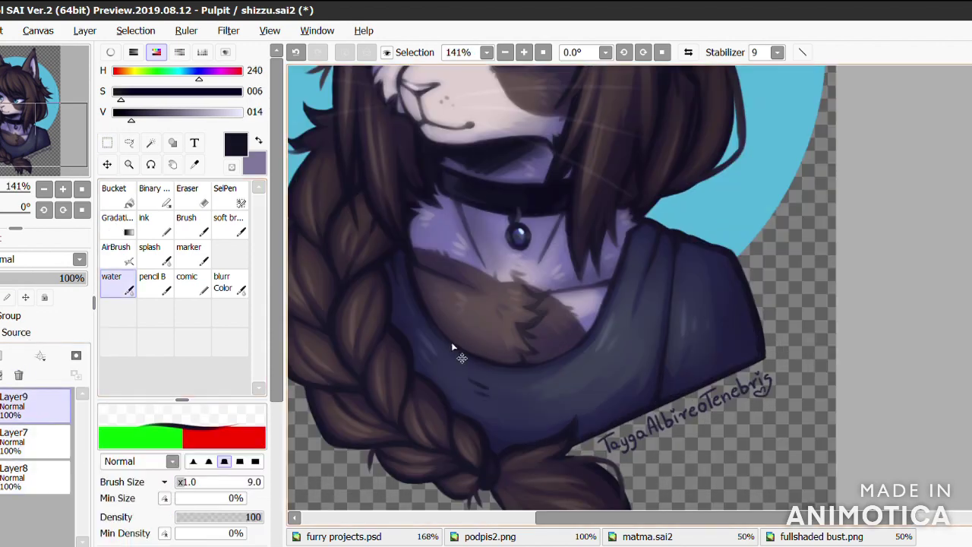
{"action": "key", "text": "ctrl+z"}
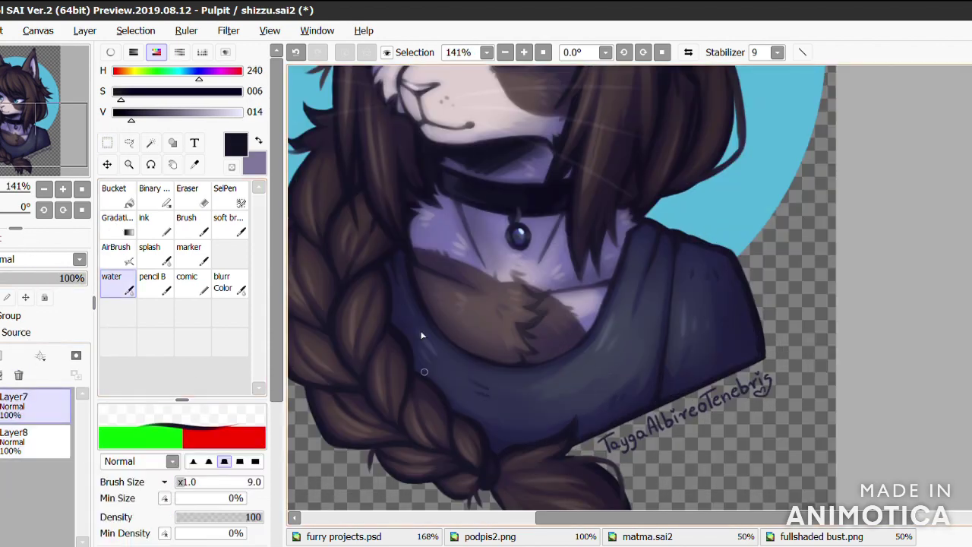
{"action": "scroll", "coordinate": [459, 399], "scroll_direction": "down", "scroll_amount": 4}
Step: Touch up the dark hair strands at the crown with a sampled dark tone
{"action": "scroll", "coordinate": [458, 117], "scroll_direction": "up", "scroll_amount": 5}
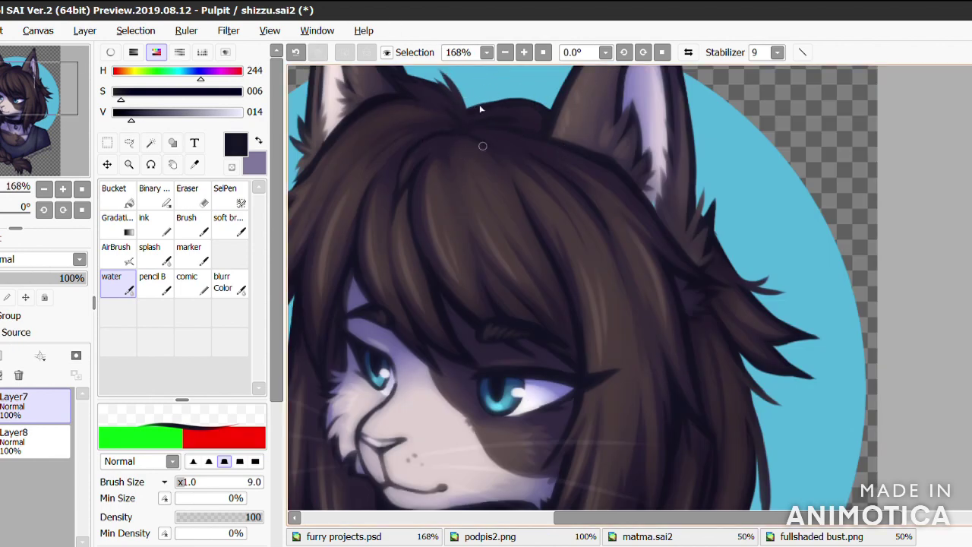
{"action": "left_click", "coordinate": [449, 114], "text": "alt"}
{"action": "scroll", "coordinate": [541, 157], "scroll_direction": "up", "scroll_amount": 3}
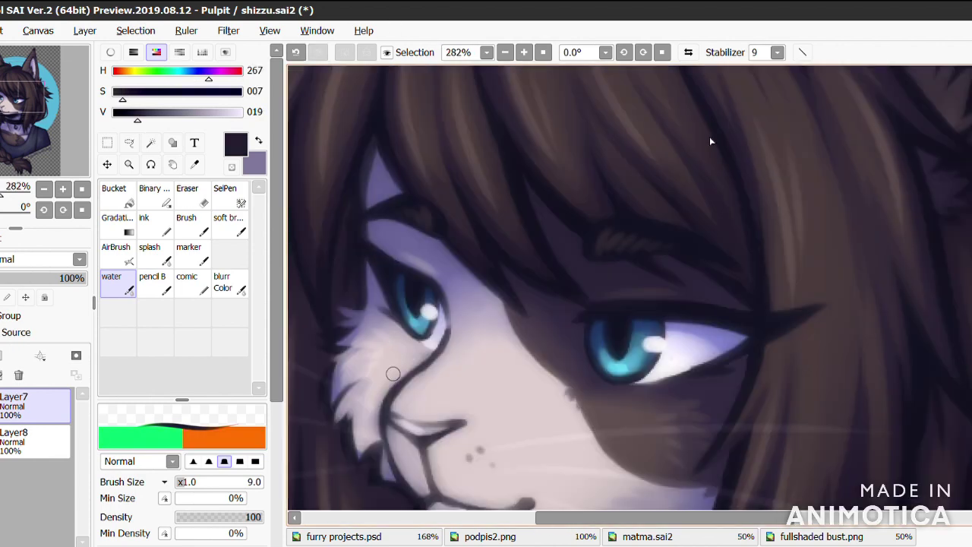
Step: Darken the upper lash lines of both eyes on a new Multiply layer at 73% opacity and merge it
{"action": "left_click", "coordinate": [434, 255], "text": "alt"}
{"action": "key", "text": "ctrl+shift+n"}
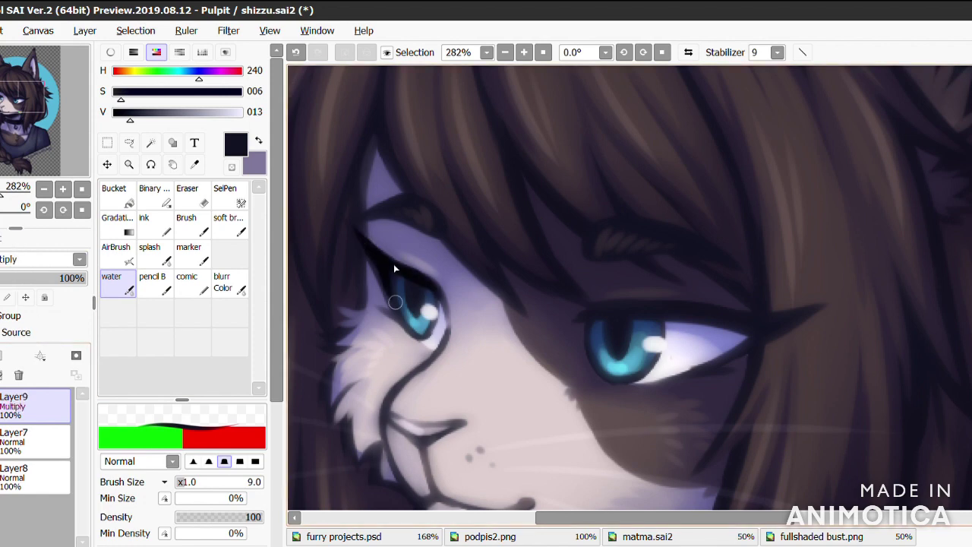
{"action": "left_click_drag", "start_coordinate": [638, 71], "coordinate": [592, 281]}
{"action": "mouse_move", "coordinate": [592, 281]}
{"action": "left_mouse_down"}
{"action": "mouse_move", "coordinate": [755, 390]}
{"action": "mouse_move", "coordinate": [710, 376]}
{"action": "mouse_move", "coordinate": [727, 386]}
{"action": "mouse_move", "coordinate": [640, 378]}
{"action": "mouse_move", "coordinate": [654, 378]}
{"action": "mouse_move", "coordinate": [596, 293]}
{"action": "mouse_move", "coordinate": [604, 270]}
{"action": "mouse_move", "coordinate": [616, 290]}
{"action": "left_mouse_up"}
{"action": "key", "text": "Home"}
{"action": "left_click_drag", "start_coordinate": [75, 278], "coordinate": [64, 278]}
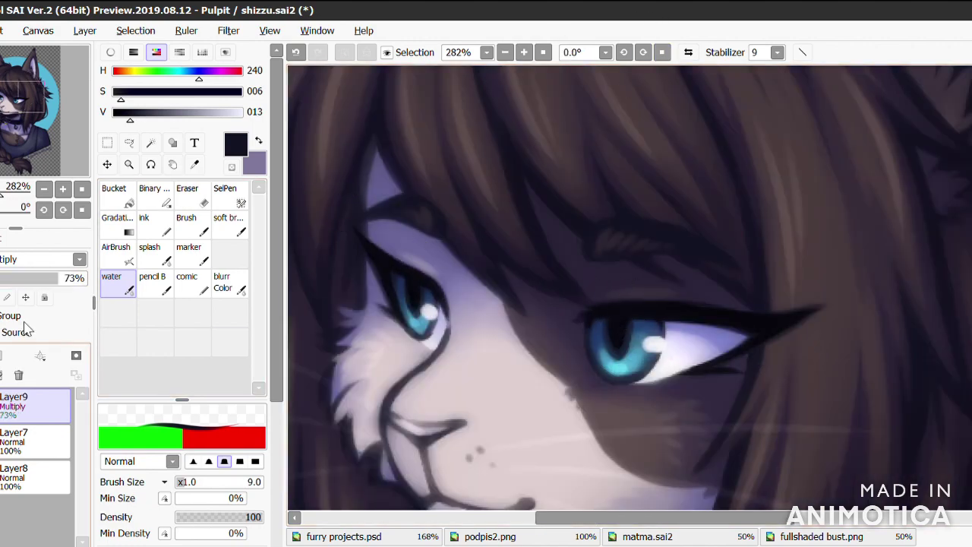
{"action": "key", "text": "ctrl+e"}
Step: Sample nearby colours and touch up the brow and fur around the eyes with the water brush
{"action": "scroll", "coordinate": [517, 326], "scroll_direction": "down", "scroll_amount": 3}
{"action": "scroll", "coordinate": [516, 326], "scroll_direction": "up", "scroll_amount": 4}
{"action": "left_click", "coordinate": [586, 270], "text": "alt"}
{"action": "left_click", "coordinate": [584, 267], "text": "alt"}
{"action": "left_click", "coordinate": [703, 276], "text": "alt"}
Step: Apply the Watercolor B paper texture to the artwork layers with intensity 15 and scale 30%
{"action": "scroll", "coordinate": [443, 292], "scroll_direction": "down", "scroll_amount": 5}
{"action": "scroll", "coordinate": [600, 246], "scroll_direction": "up", "scroll_amount": 2}
{"action": "left_click", "coordinate": [31, 441]}
{"action": "scroll", "coordinate": [631, 289], "scroll_direction": "up", "scroll_amount": 2}
{"action": "left_click", "coordinate": [46, 253]}
{"action": "left_click", "coordinate": [34, 287]}
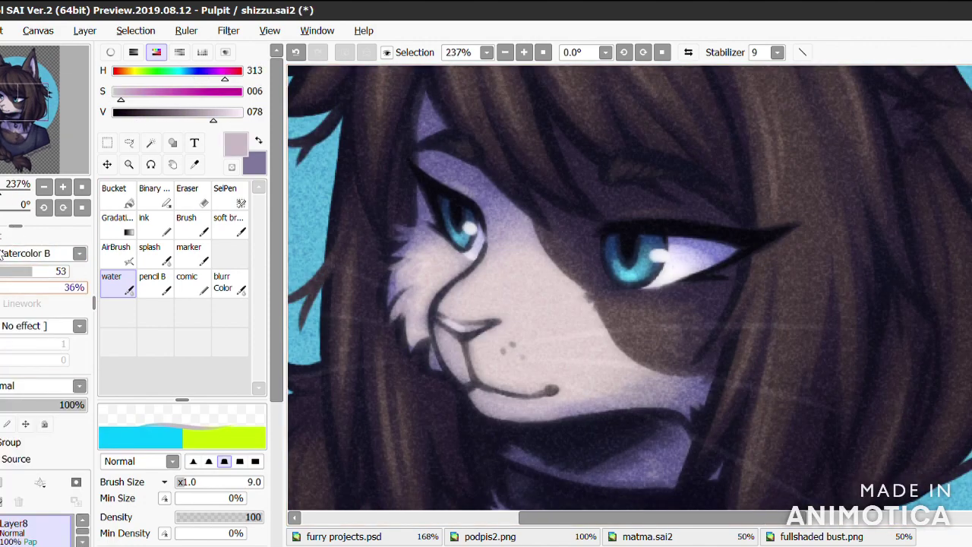
{"action": "mouse_move", "coordinate": [8, 287]}
{"action": "left_mouse_down"}
{"action": "mouse_move", "coordinate": [31, 287]}
{"action": "mouse_move", "coordinate": [5, 271]}
{"action": "left_mouse_up"}
{"action": "scroll", "coordinate": [516, 258], "scroll_direction": "down", "scroll_amount": 4}
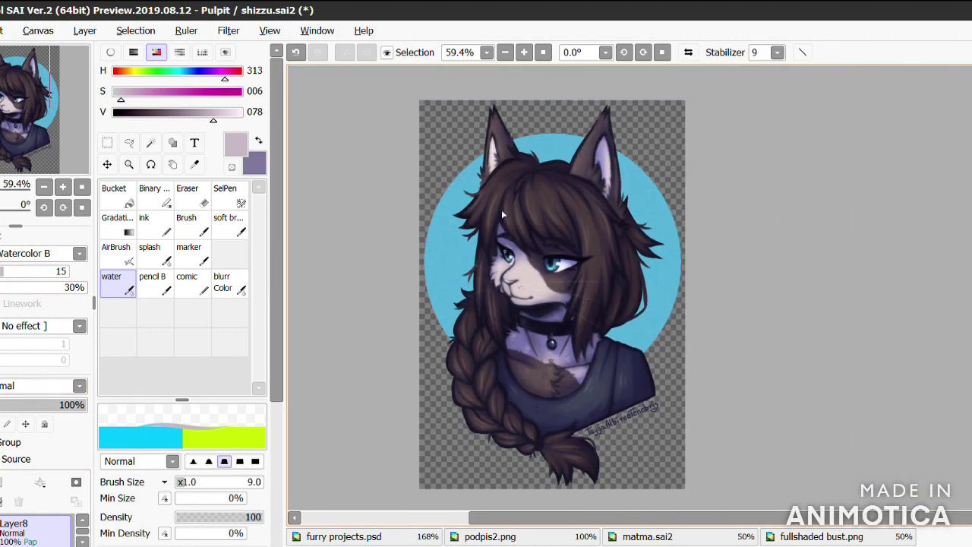